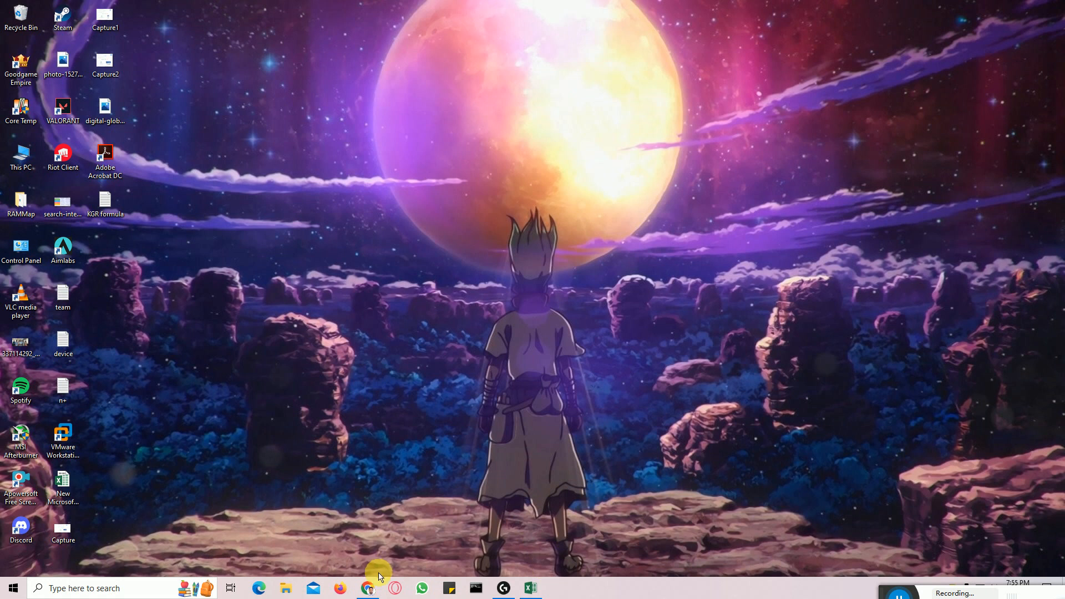
Switch to Chrome and review the "KGR keyword best tricks with sheet" section of the Keyword Research outline
click(367, 588)
click(169, 6)
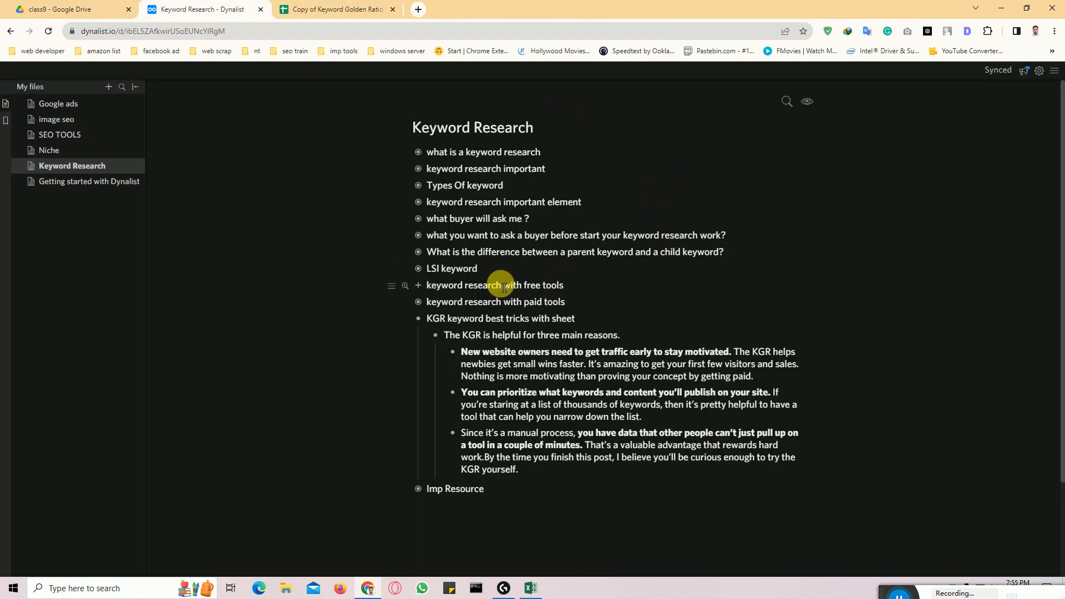
drag(432, 328, 588, 332)
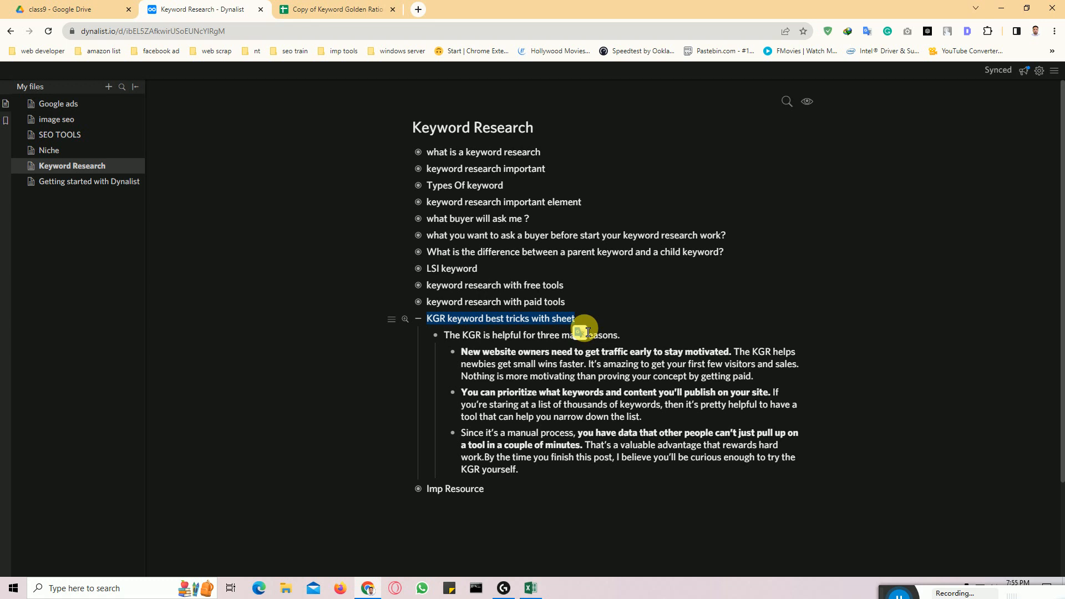
click(644, 346)
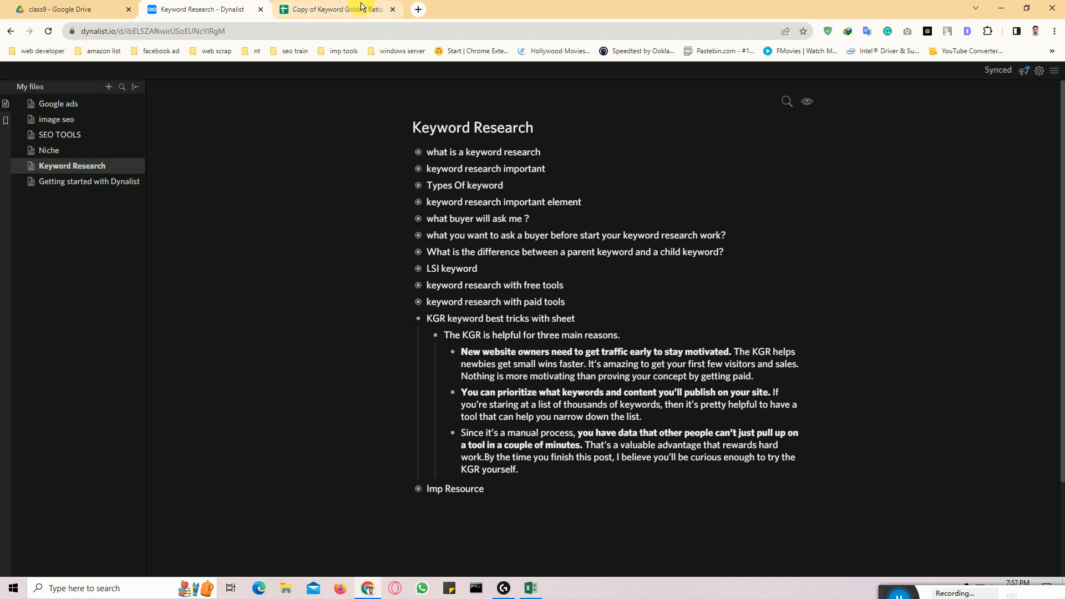
Search Google for "vegan angel food cake" in a new browser tab
click(418, 11)
click(420, 31)
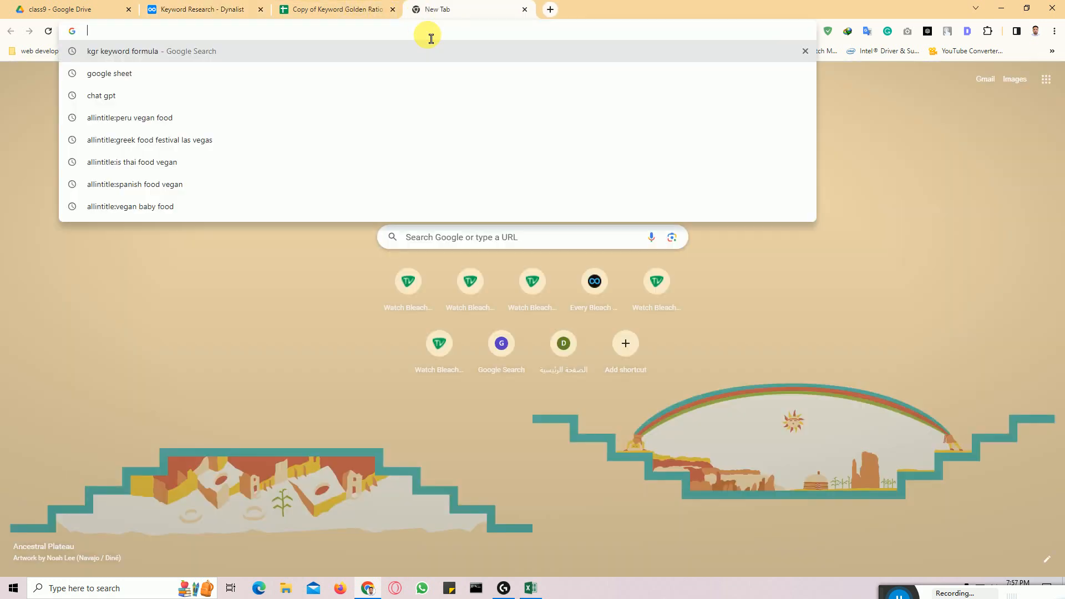
click(439, 249)
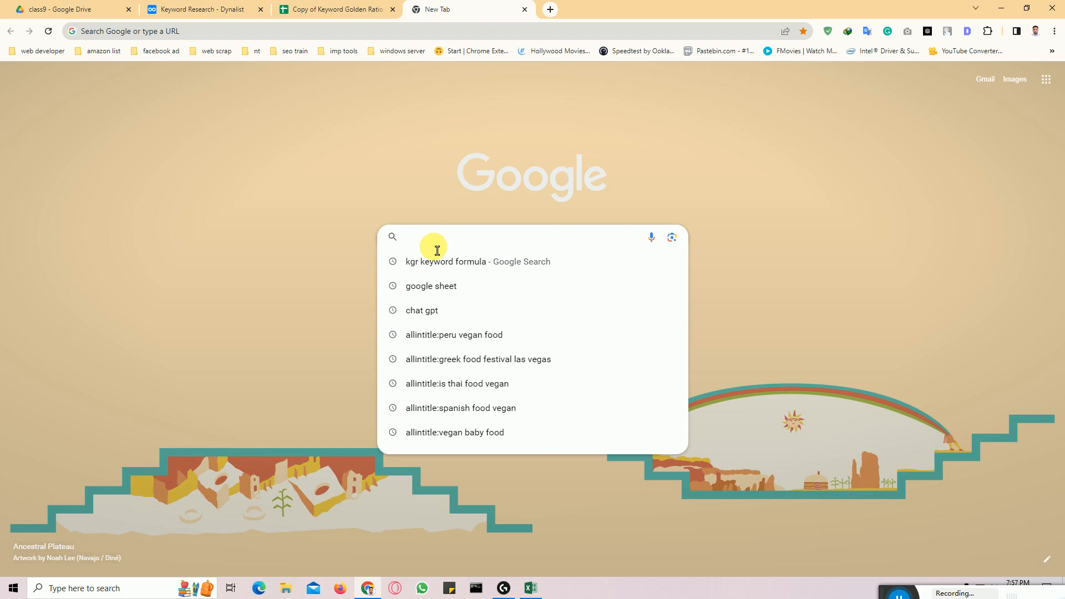
click(332, 9)
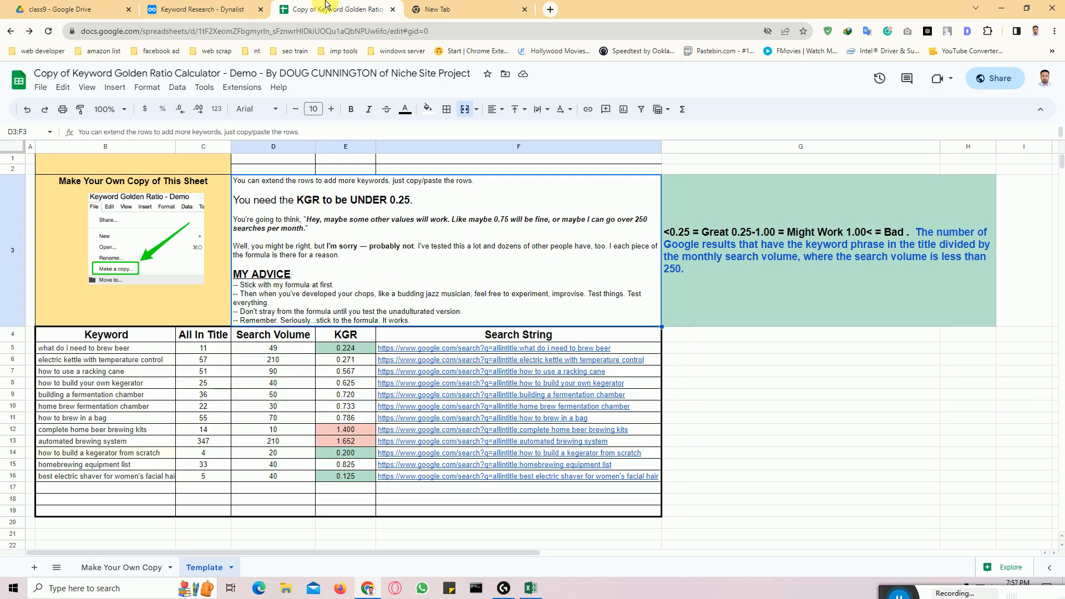
click(475, 5)
click(457, 240)
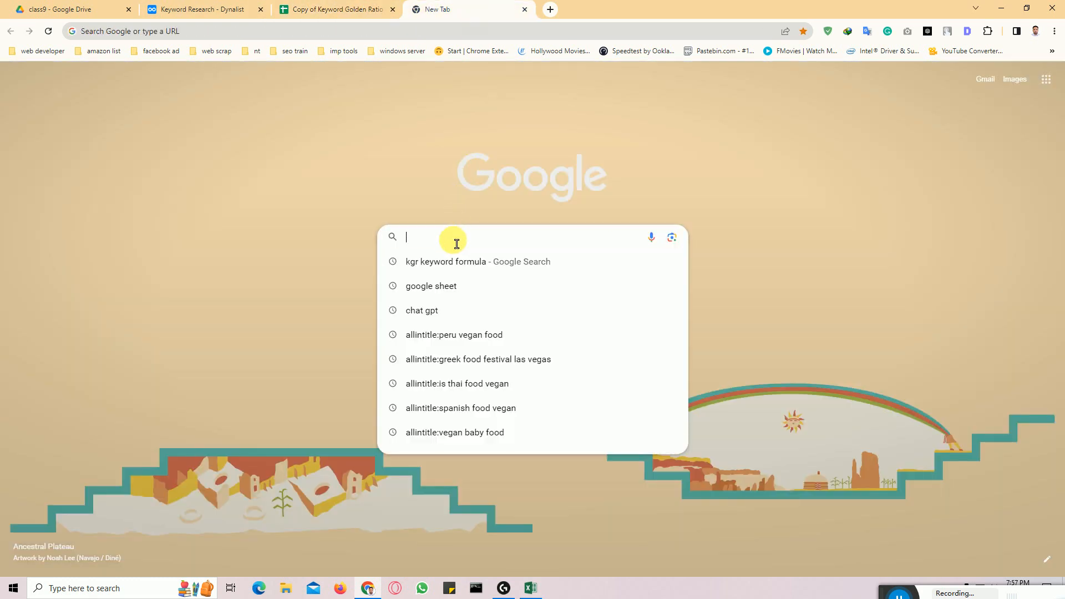
text(vegan)
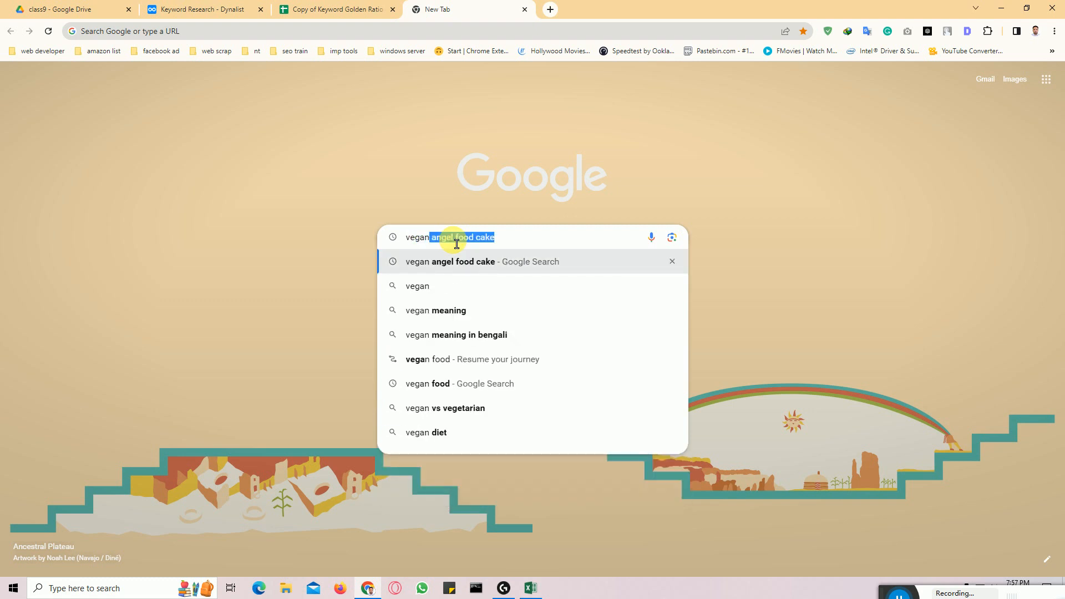
key(Return)
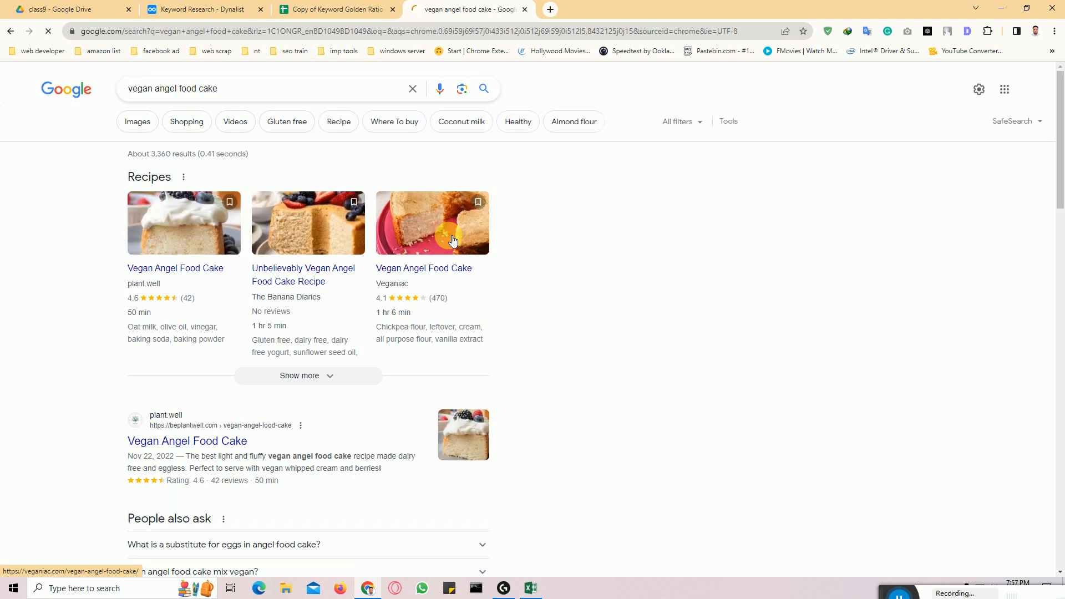
Look through the Google results for the plain query "vegan angel food cake"
drag(233, 89, 119, 82)
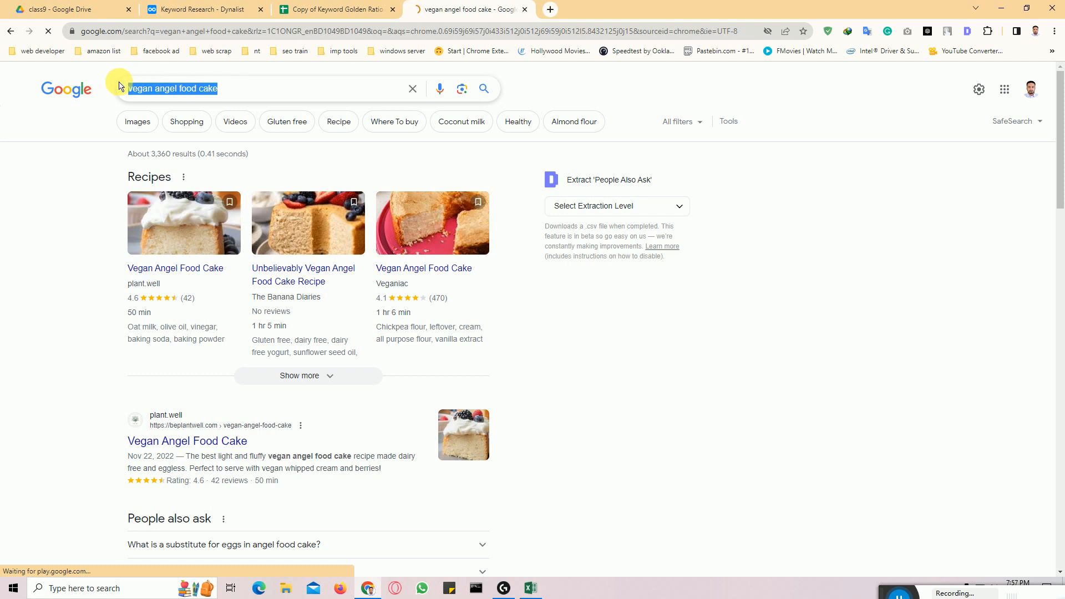
click(85, 155)
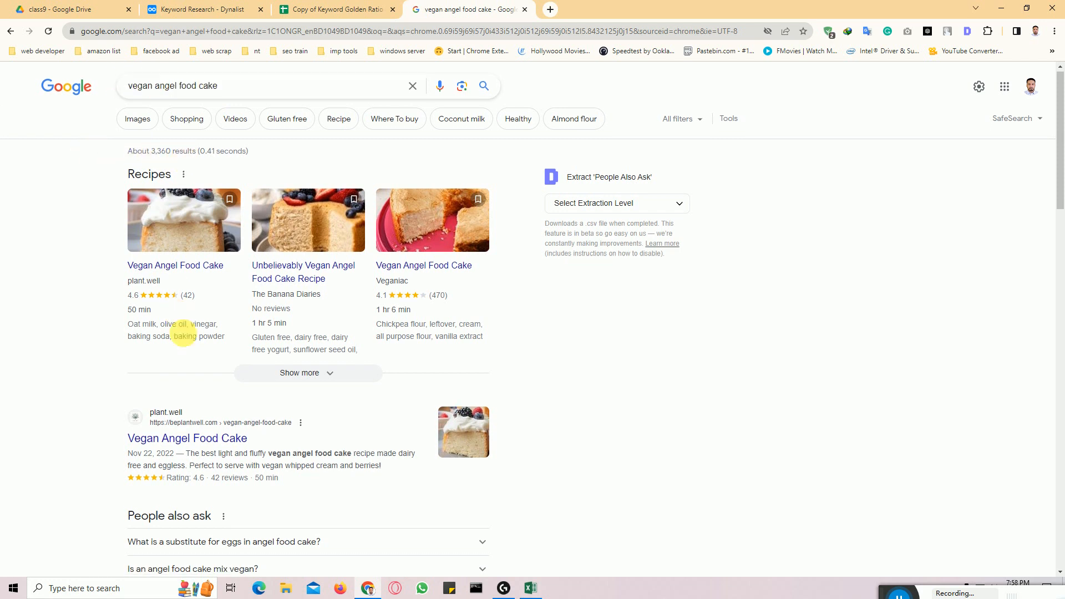
scroll(183, 333, down, 5)
scroll(185, 338, up, 5)
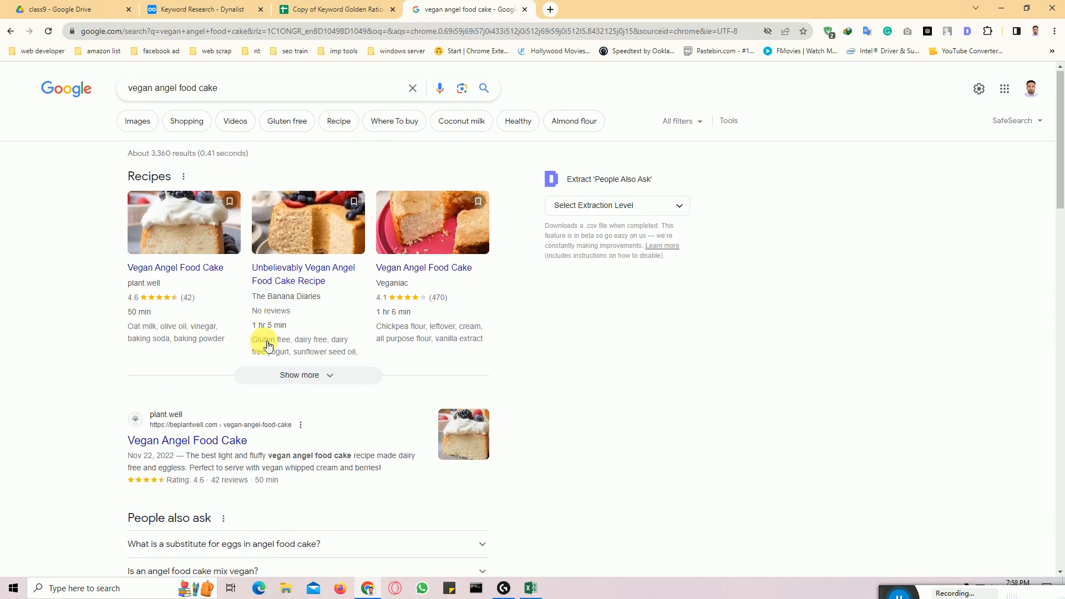
scroll(262, 340, down, 9)
scroll(258, 366, up, 10)
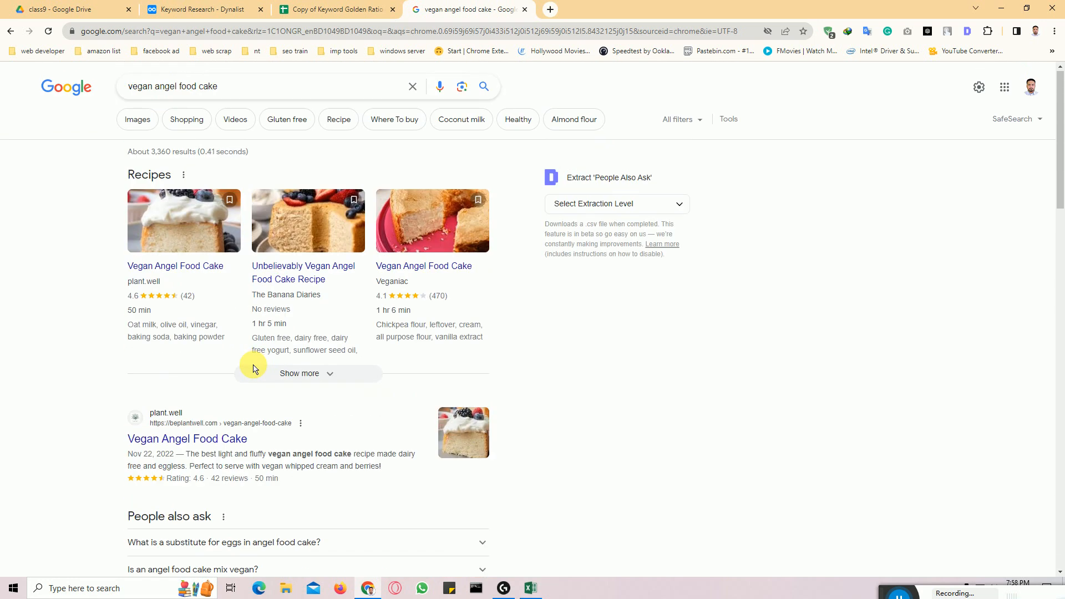
Restrict the search to page titles by running the query "allintitle:vegan angel food cake"
click(138, 95)
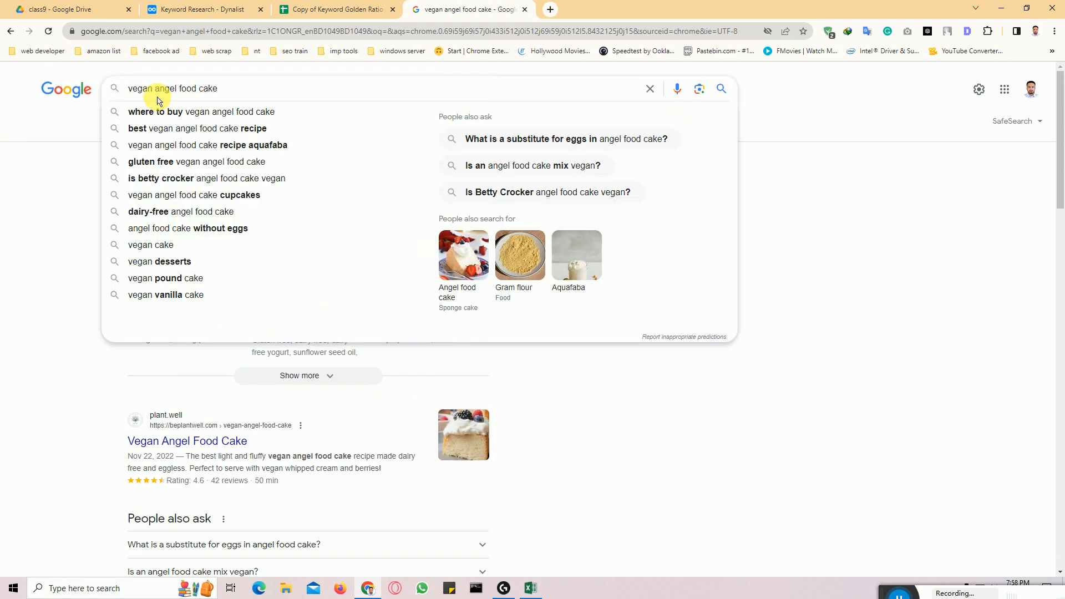
text(allintit)
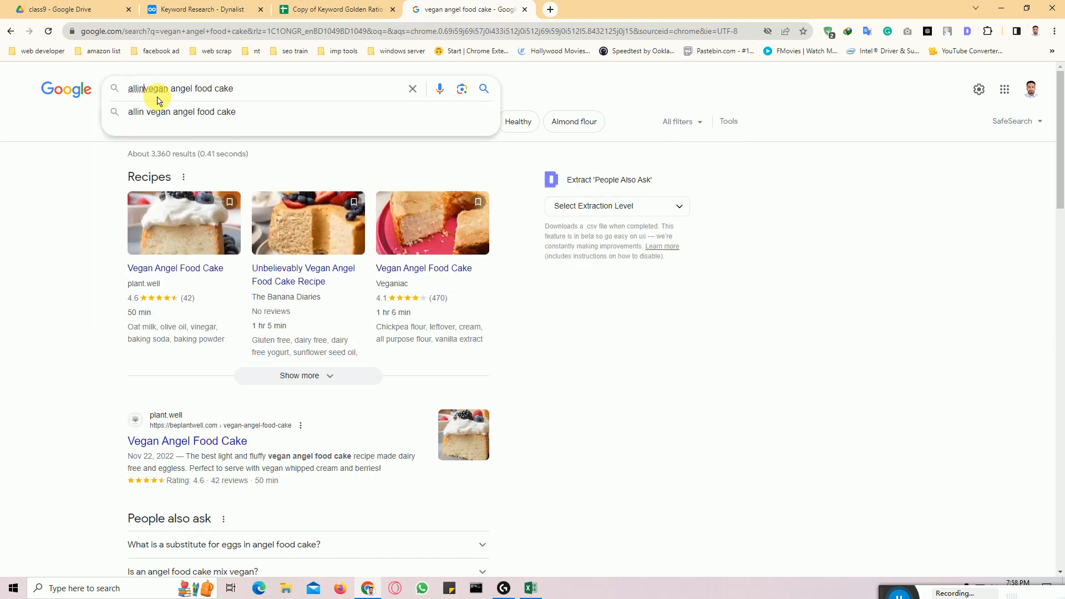
text(le:)
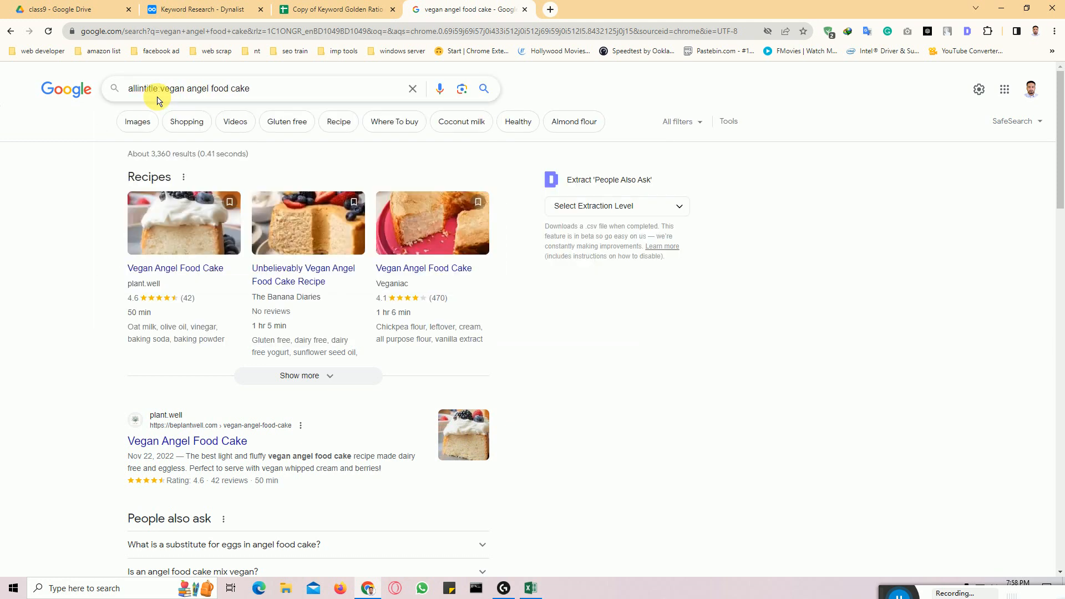
key(Return)
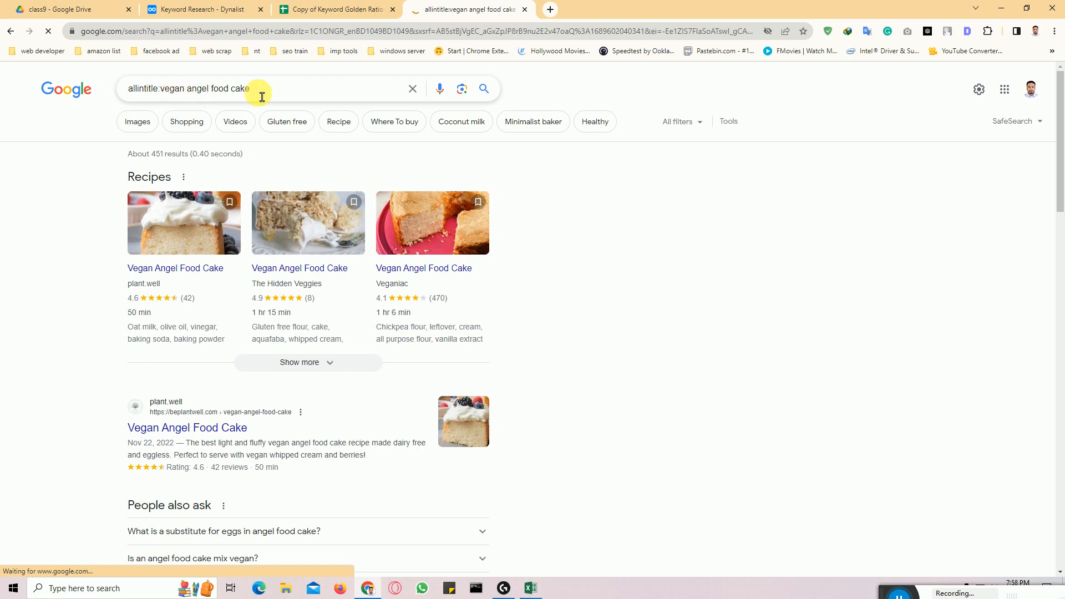
Examine the number of results Google reports for the allintitle query
drag(152, 162, 192, 163)
click(198, 164)
click(279, 99)
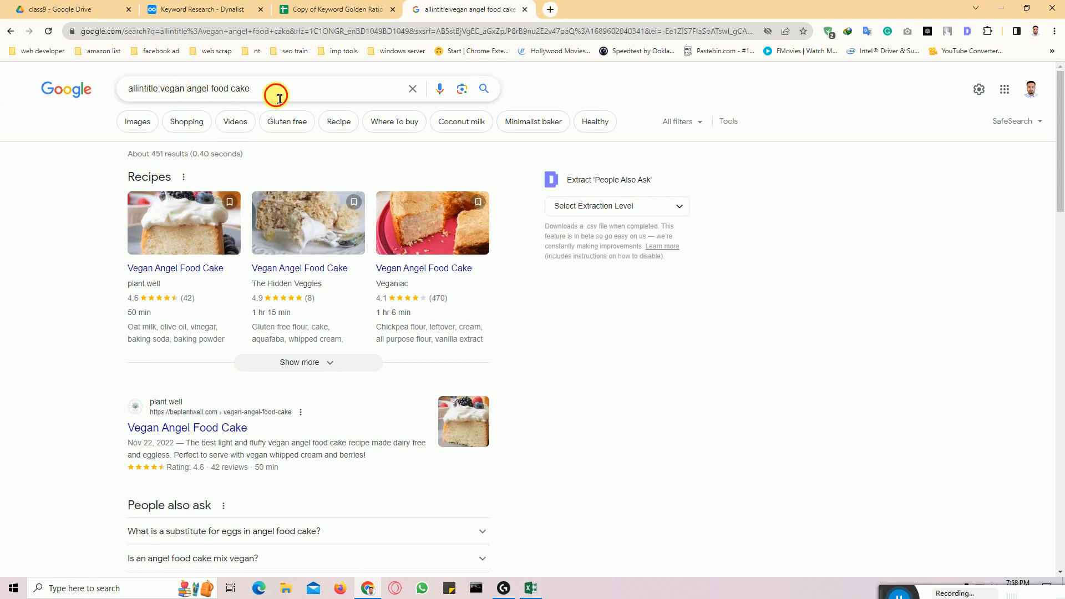
drag(280, 100, 132, 89)
click(86, 186)
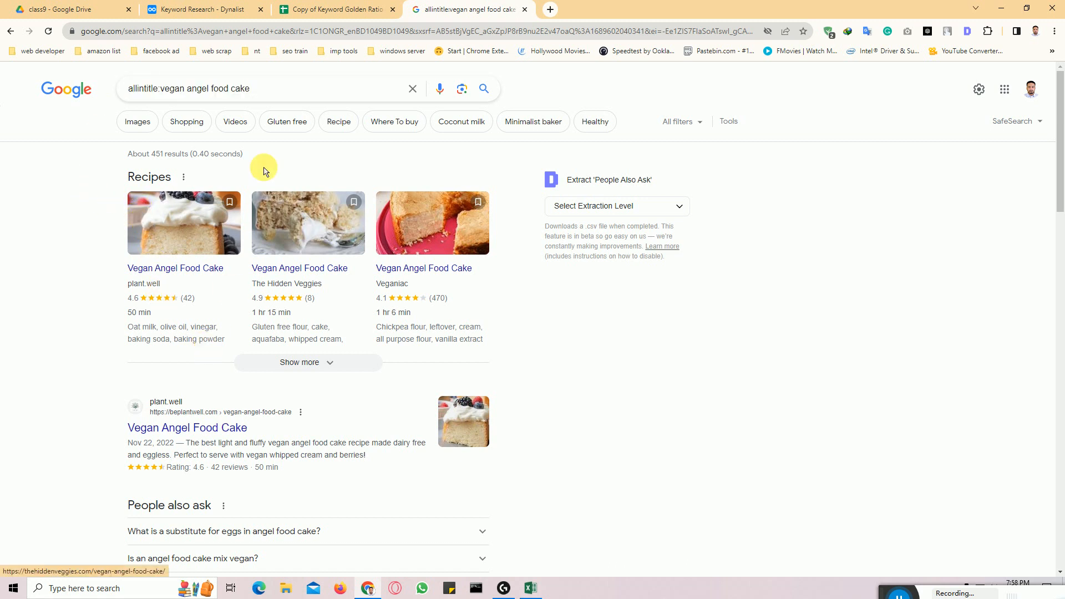
Compare the keyword after the allintitle operator with the titles of the listed pages
drag(264, 88, 157, 91)
scroll(28, 297, down, 3)
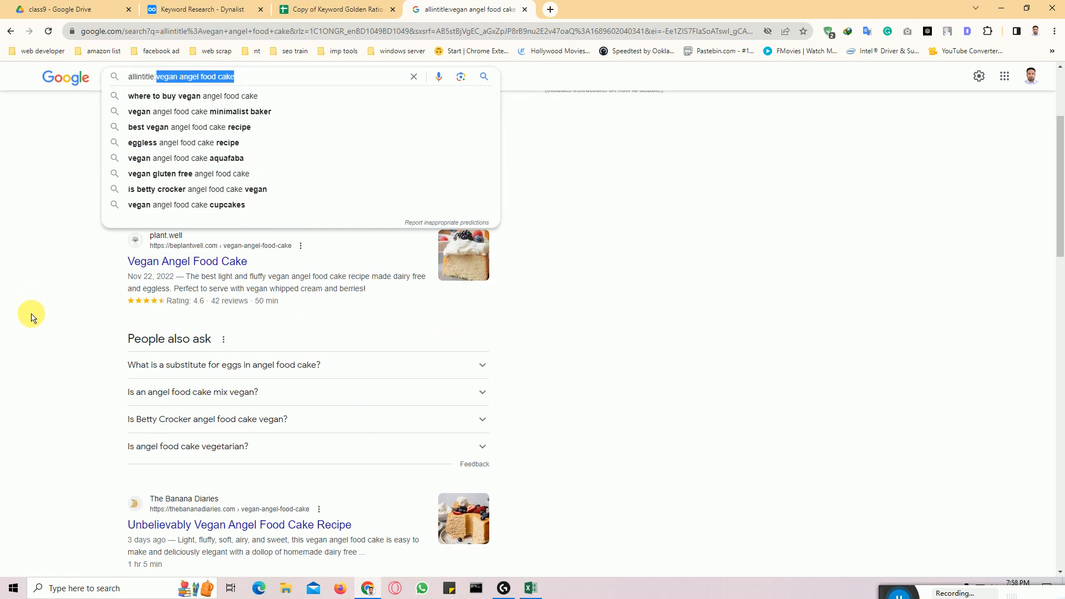
scroll(32, 317, down, 2)
scroll(32, 320, up, 5)
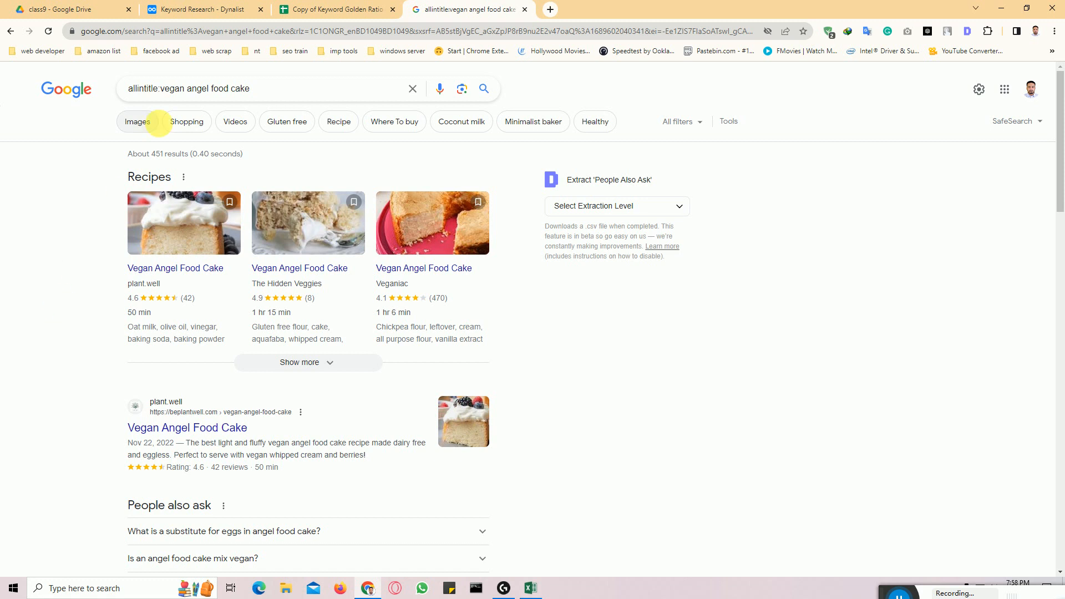
drag(159, 89, 266, 96)
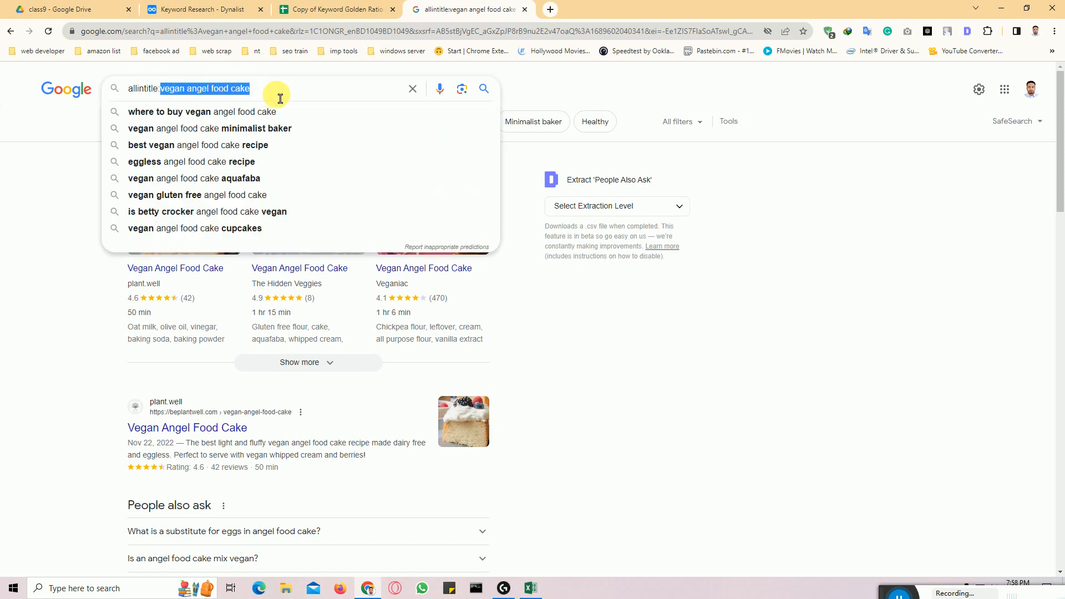
click(280, 96)
click(20, 253)
scroll(57, 301, down, 4)
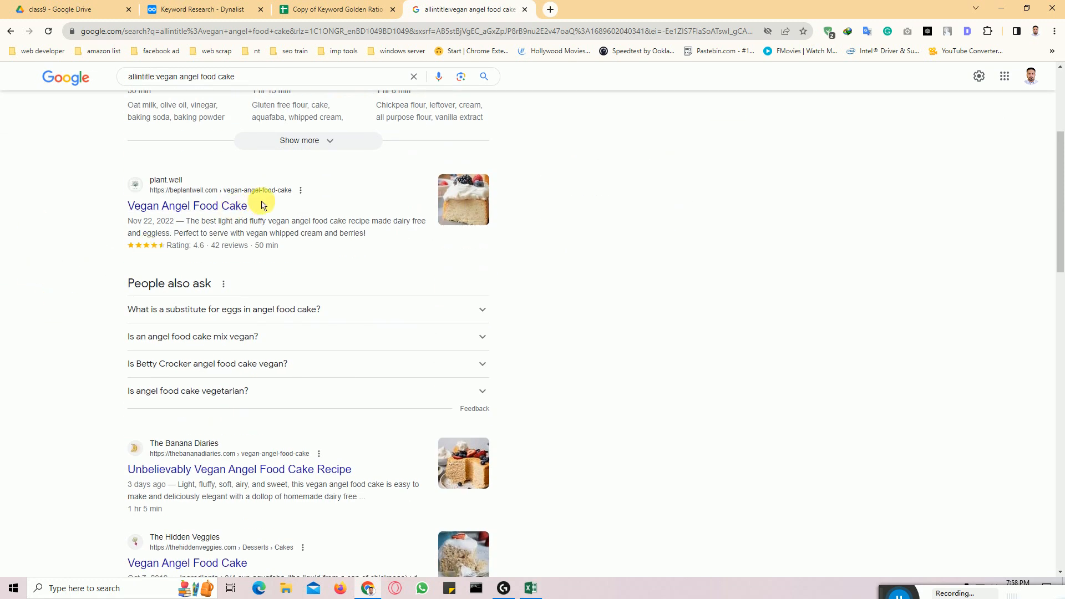
drag(274, 205, 34, 216)
click(66, 289)
scroll(65, 293, down, 7)
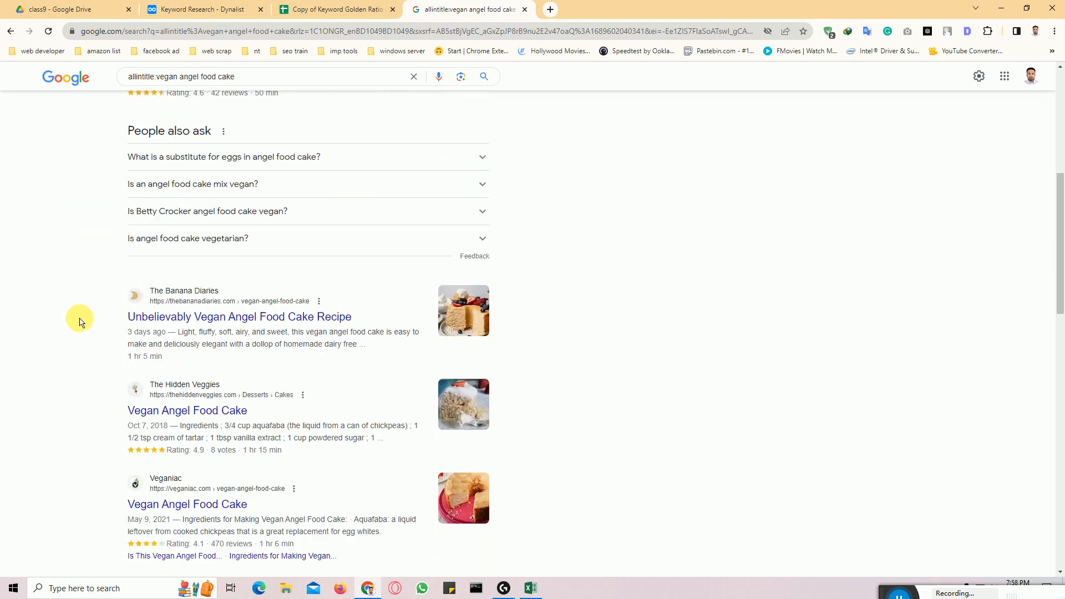
scroll(95, 352, up, 15)
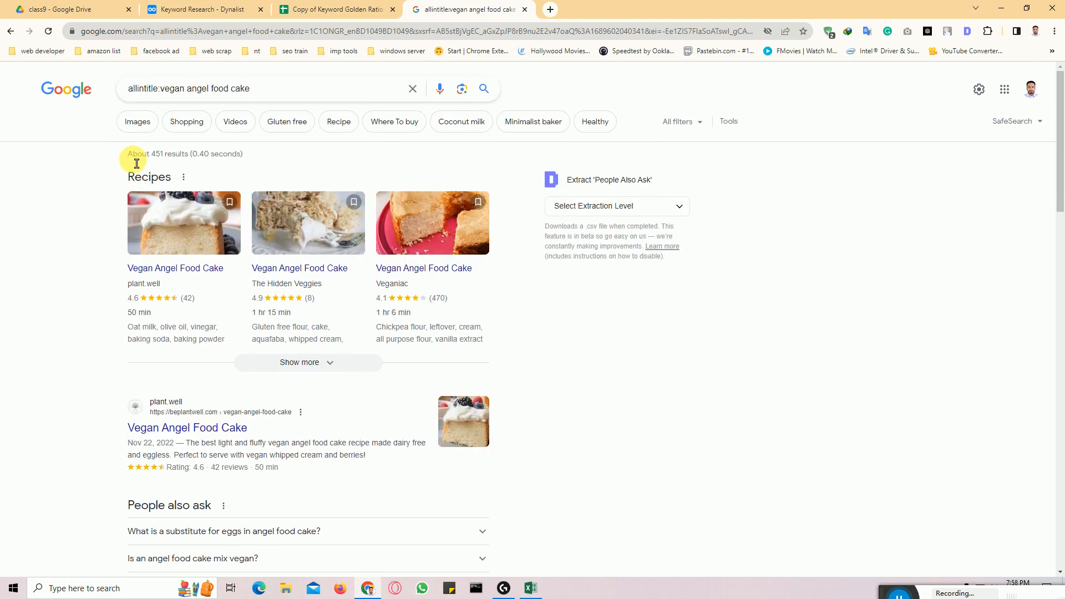
Check the result count again, browse the remaining title matches down the page, and highlight the keyword in the query
mouse_move(137, 163)
mouse_down()
mouse_move(195, 159)
mouse_move(123, 157)
mouse_up()
click(268, 161)
click(97, 233)
scroll(75, 310, down, 12)
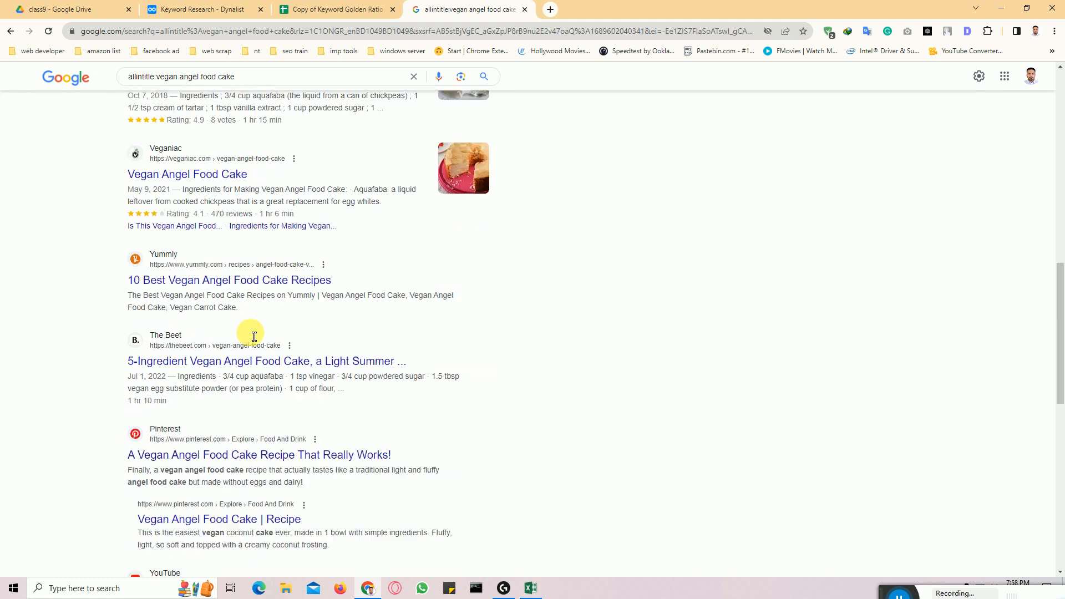
scroll(251, 339, down, 10)
scroll(249, 341, up, 20)
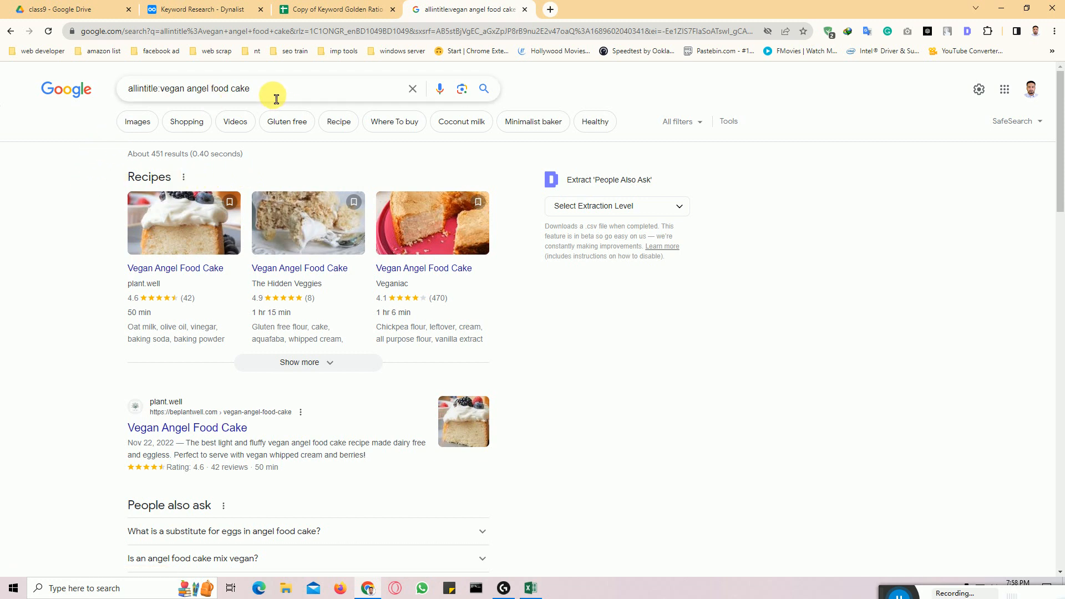
click(256, 100)
drag(256, 100, 164, 100)
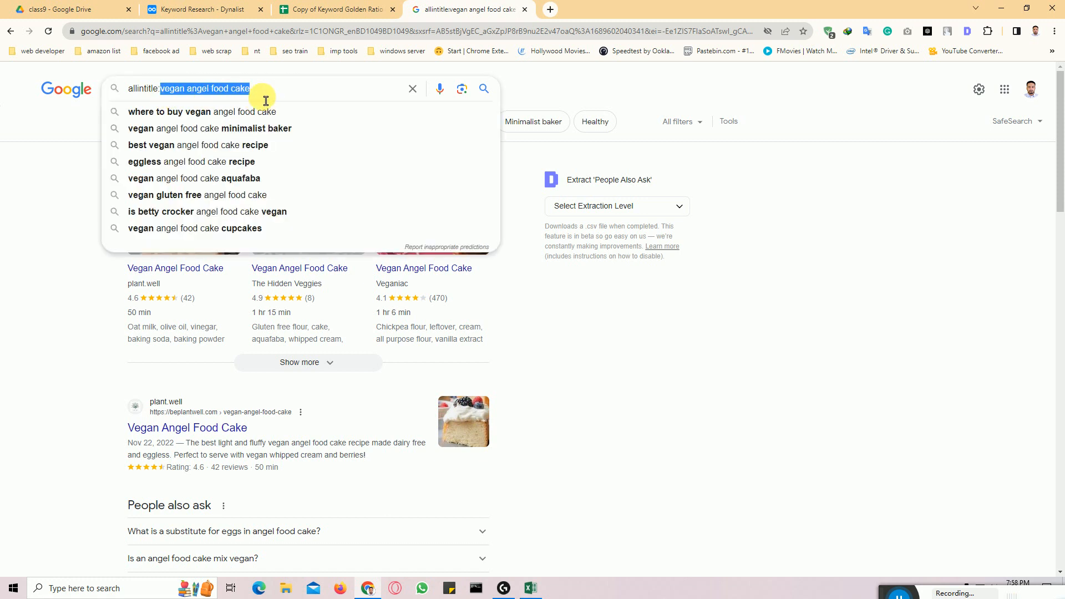
Examine the KGR threshold note, the advice text and the KGR formula in E5 of the Keyword Golden Ratio sheet, and return to the allintitle search
click(339, 10)
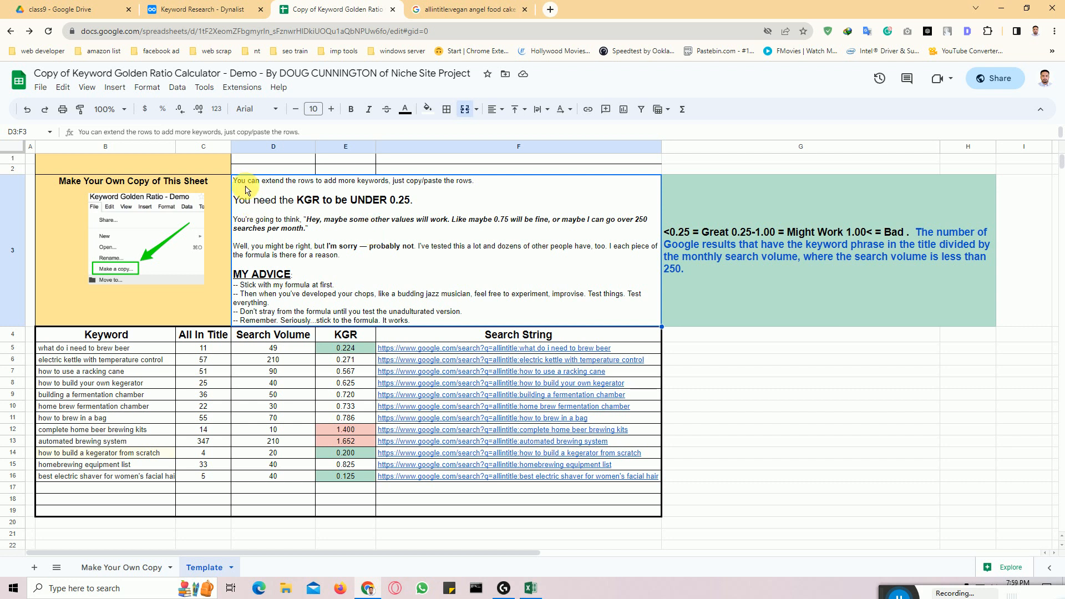
click(685, 209)
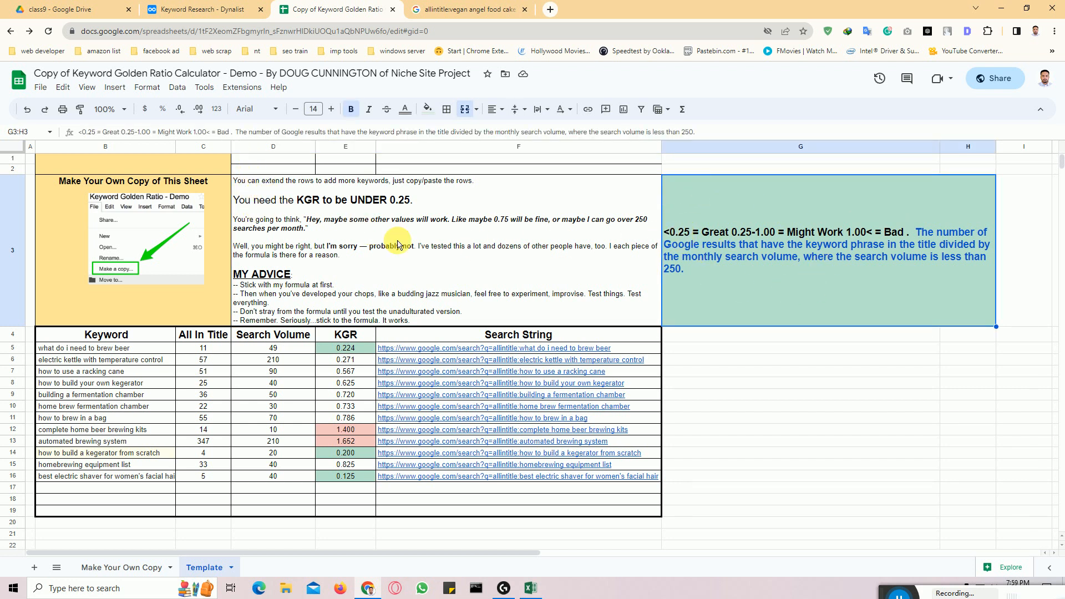
click(371, 240)
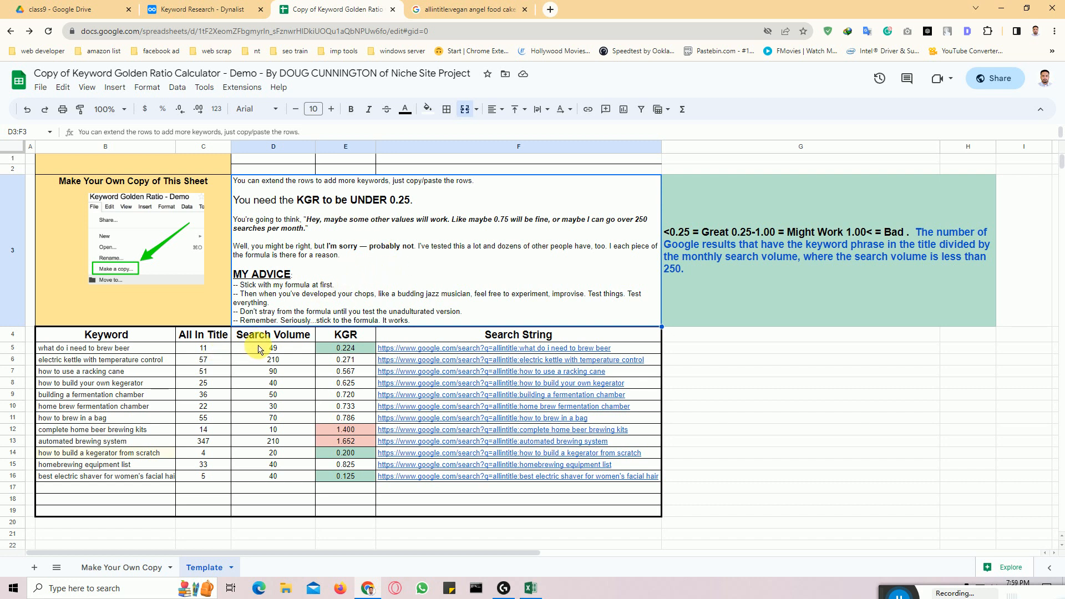
click(361, 348)
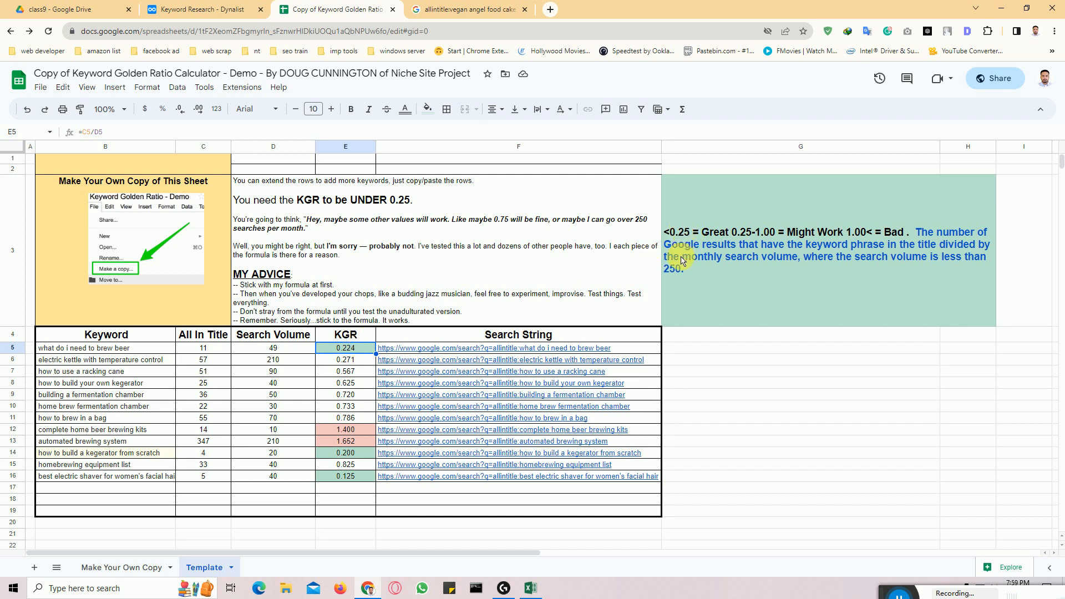
click(708, 234)
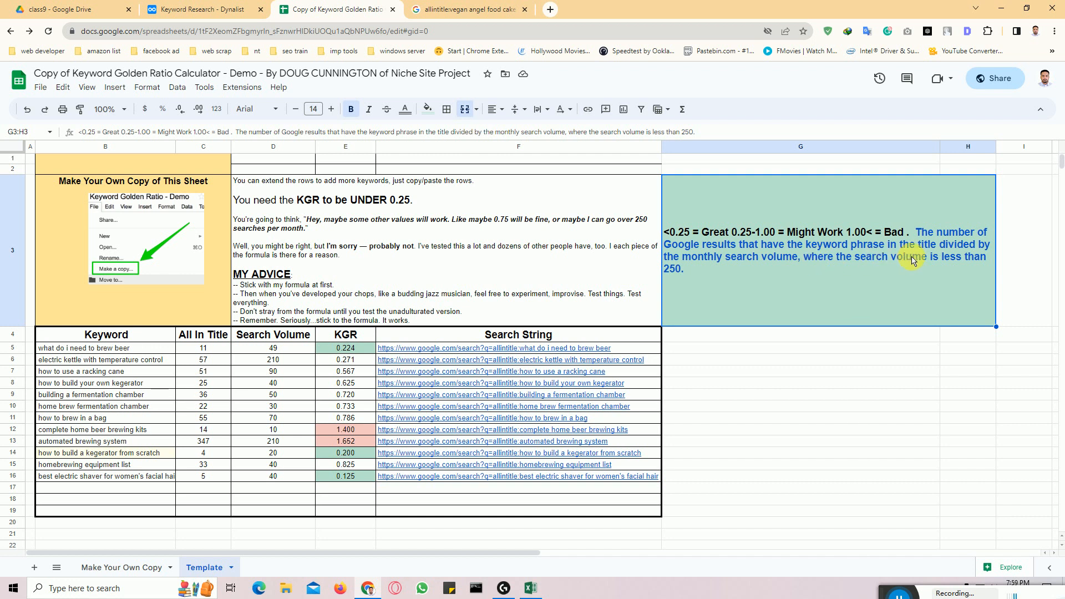
click(729, 339)
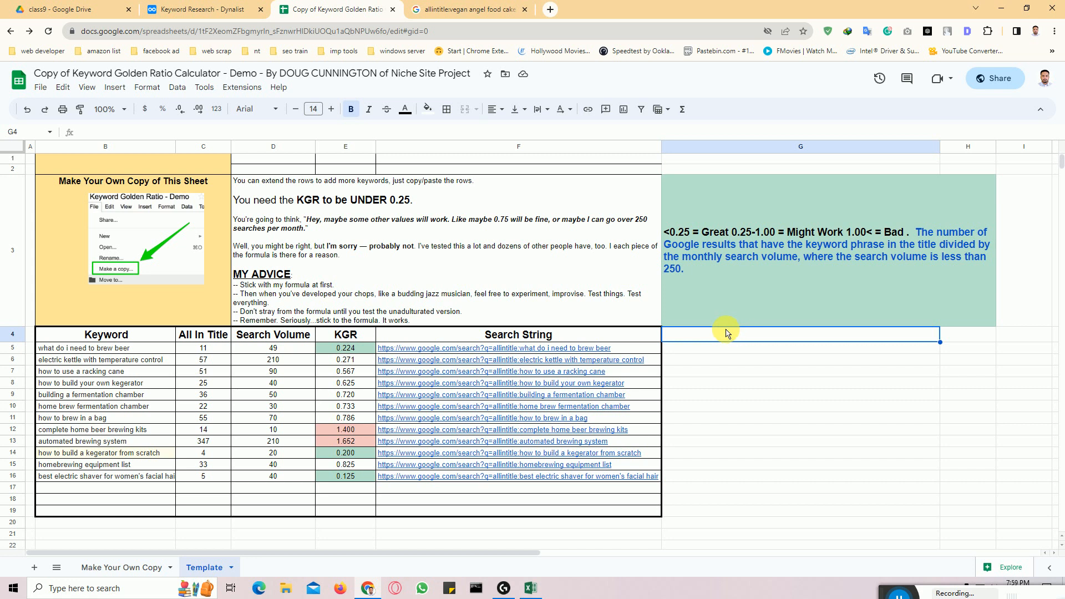
click(469, 10)
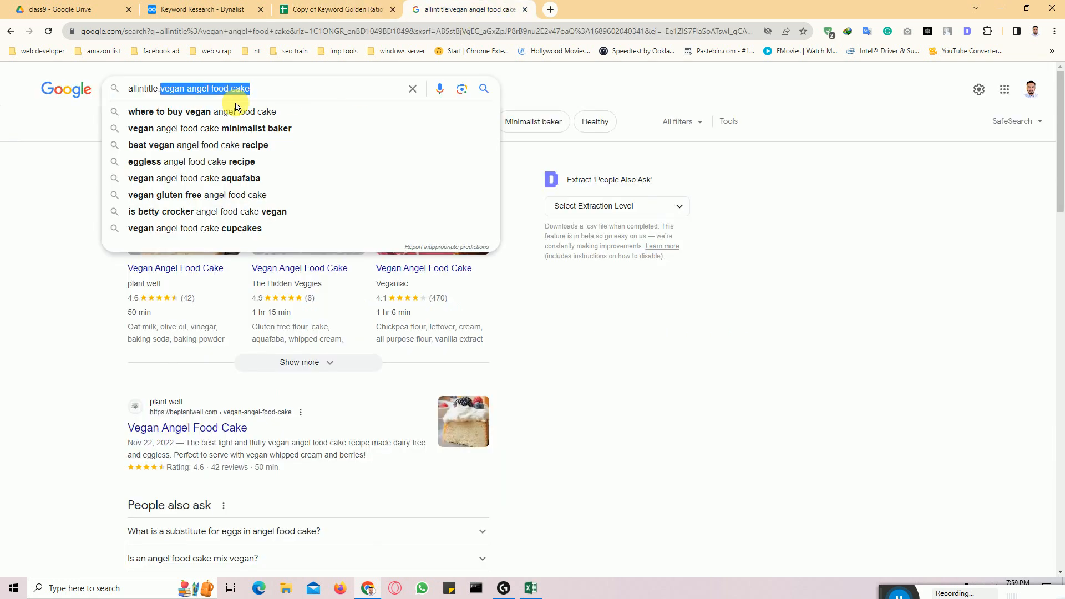
Remove the allintitle: operator from the query and search Google for only "vegan angel food cake"
click(11, 153)
drag(162, 99, 101, 97)
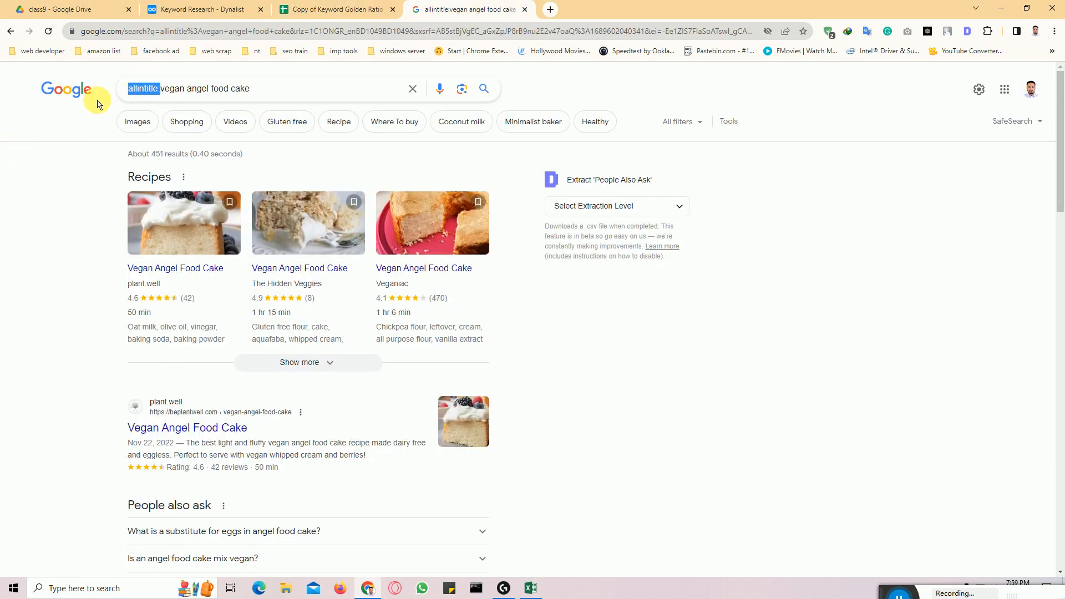
key(BackSpace)
click(231, 90)
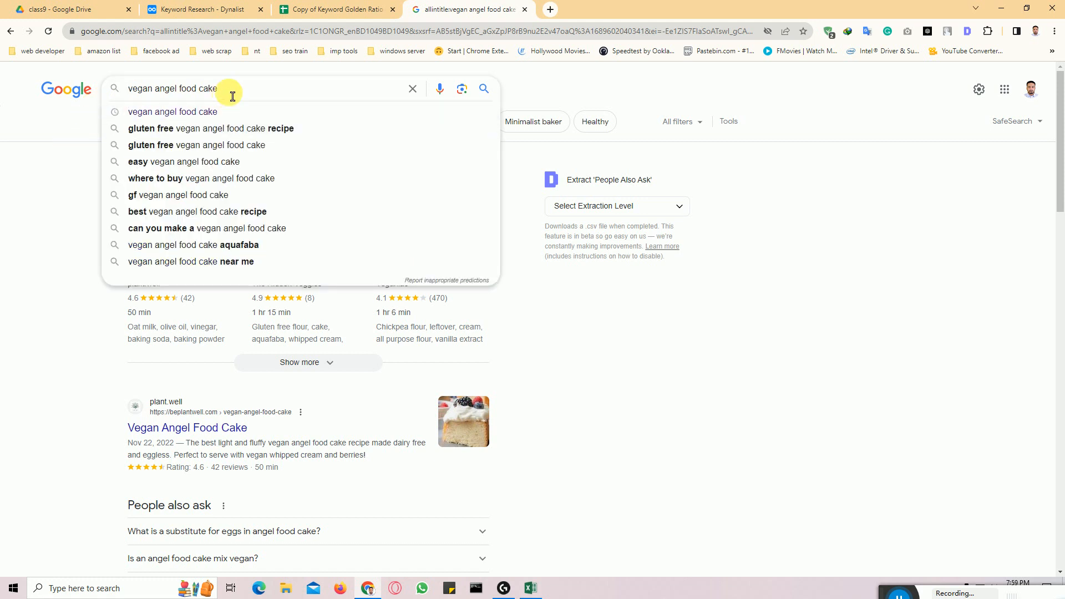
click(49, 158)
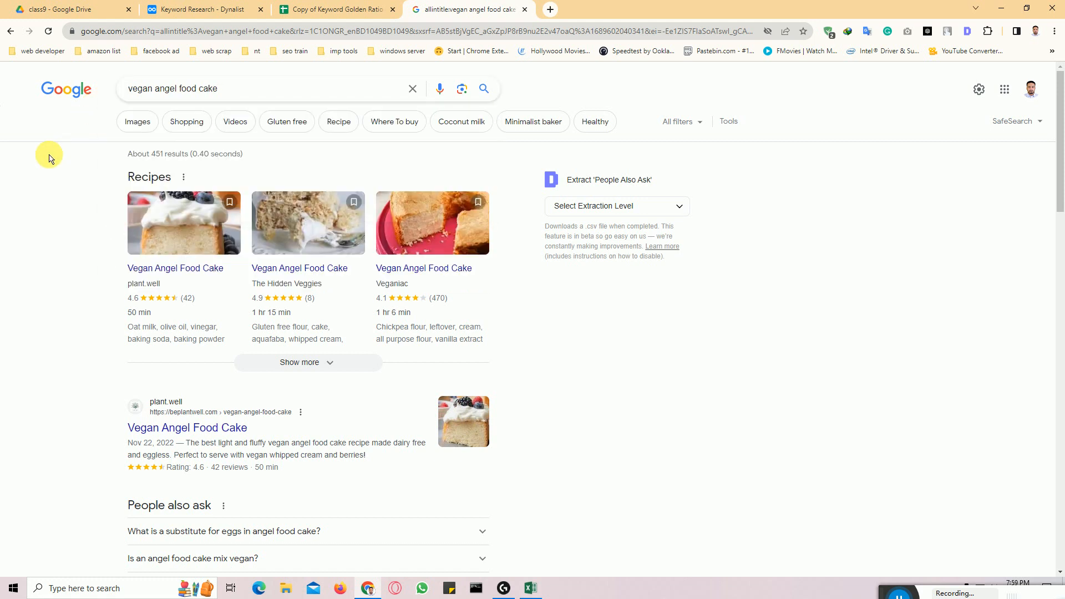
click(230, 90)
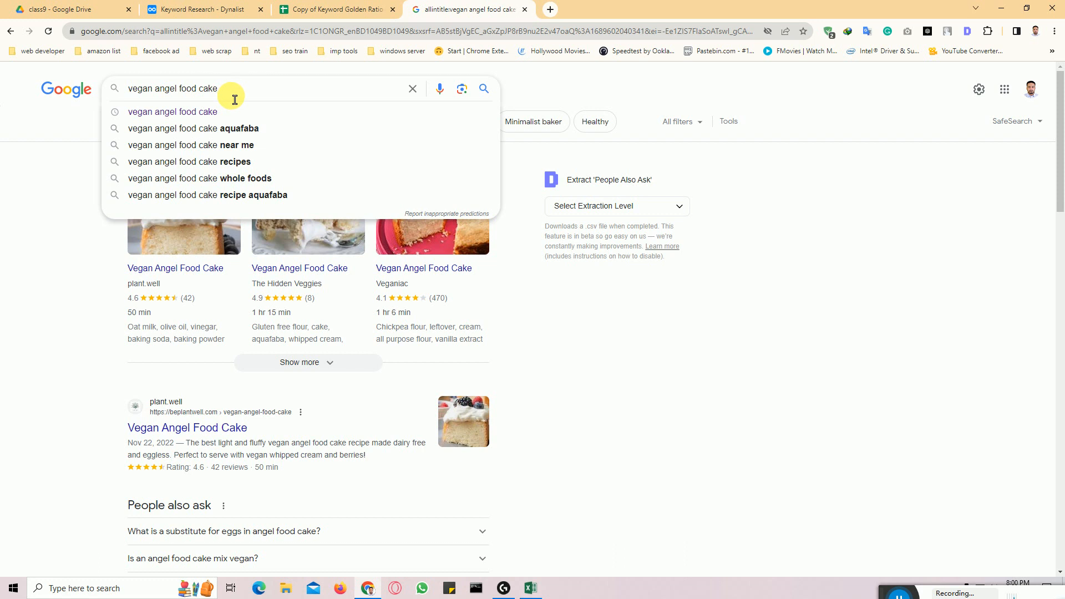
key(Return)
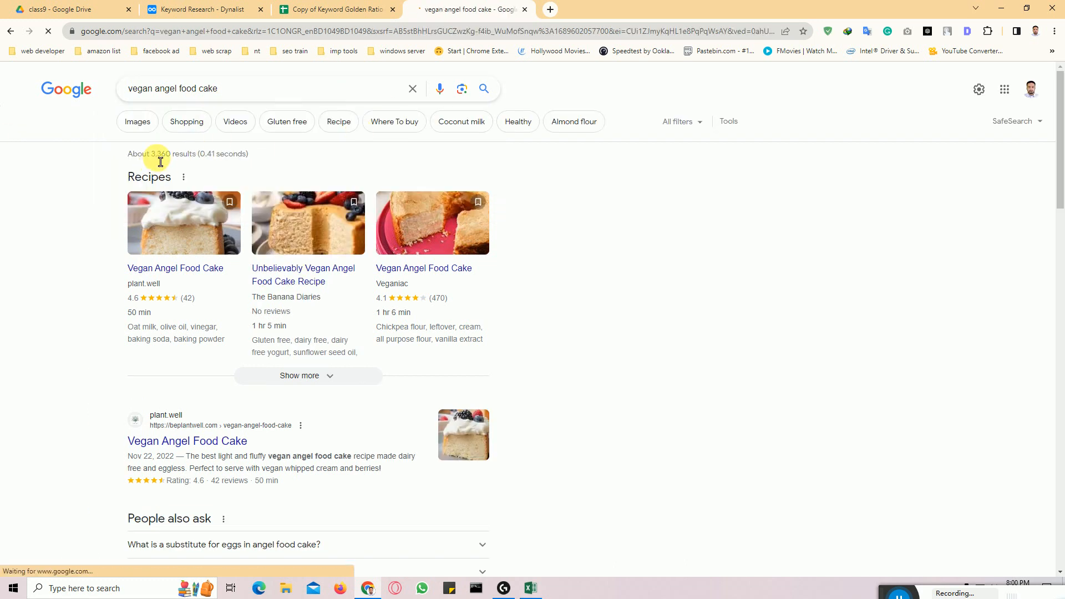
Put allintitle: back in front of the keyword, rerun the search, and check the number of results reported
click(132, 90)
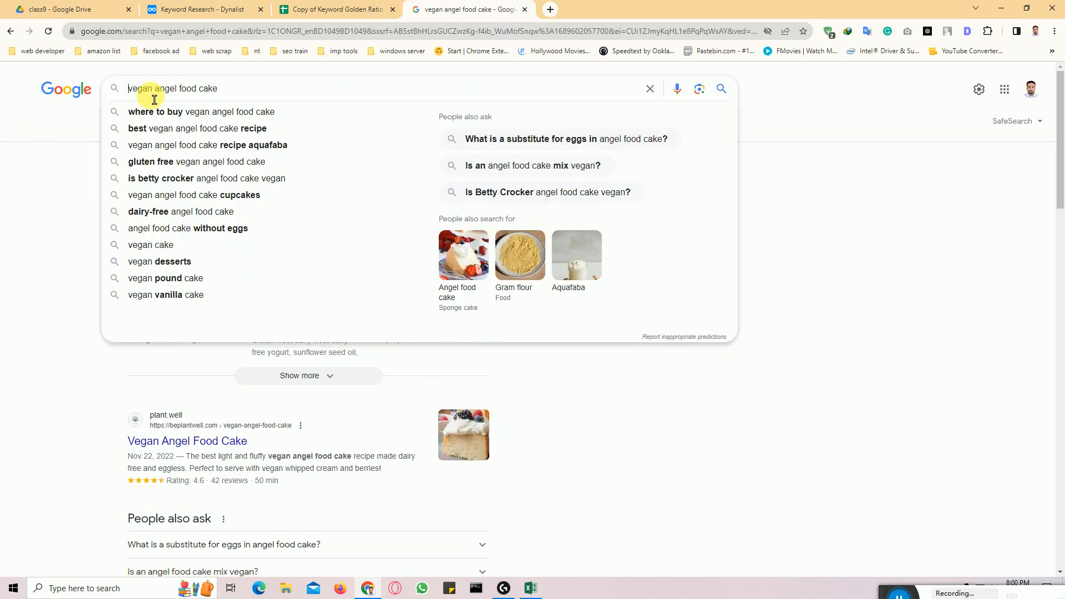
click(5, 161)
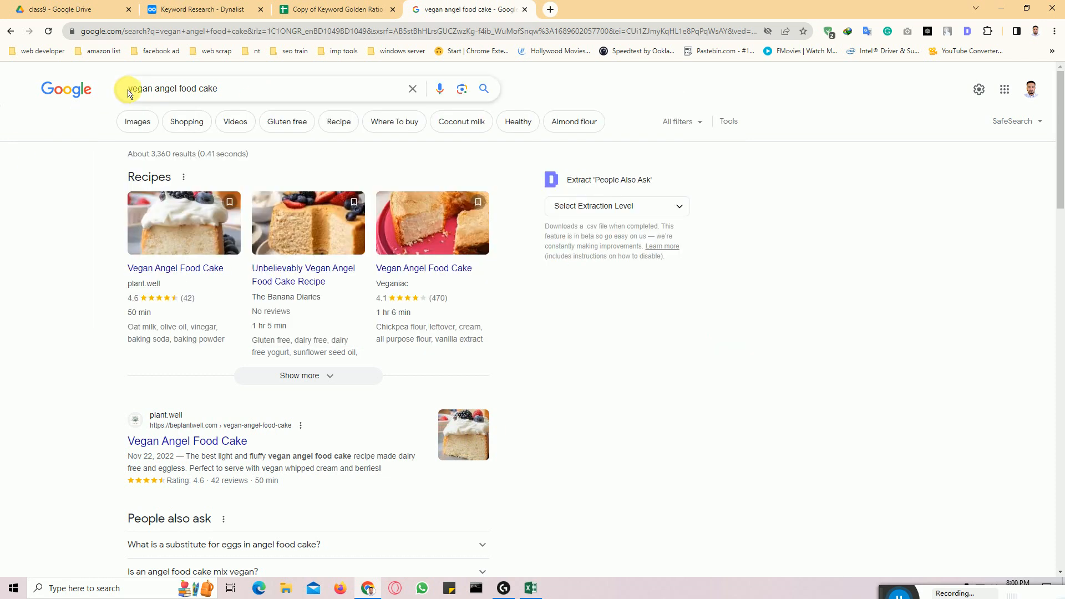
click(139, 95)
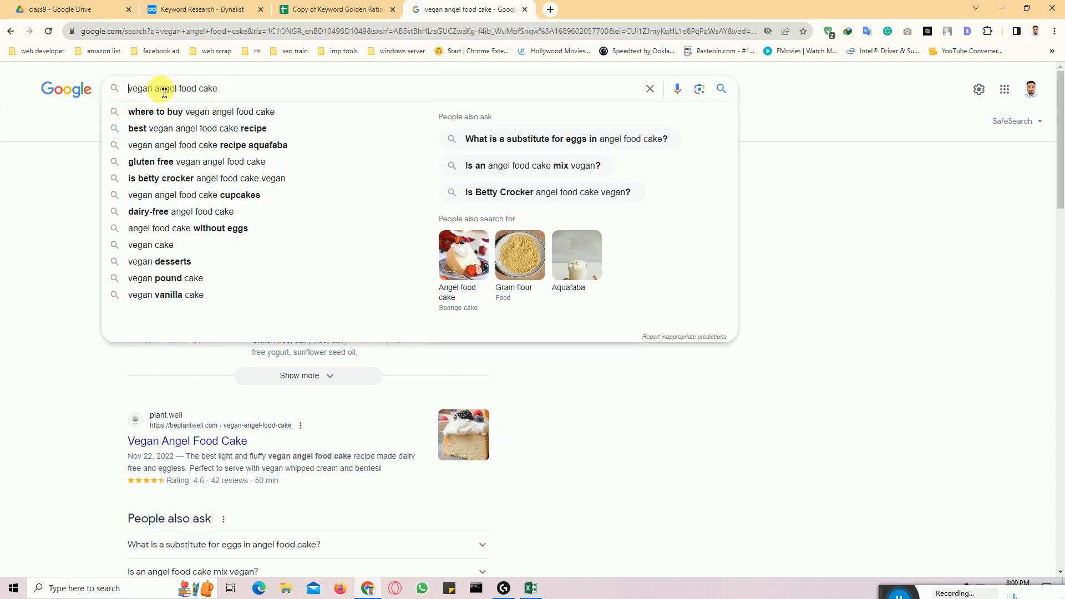
text(allintitle:)
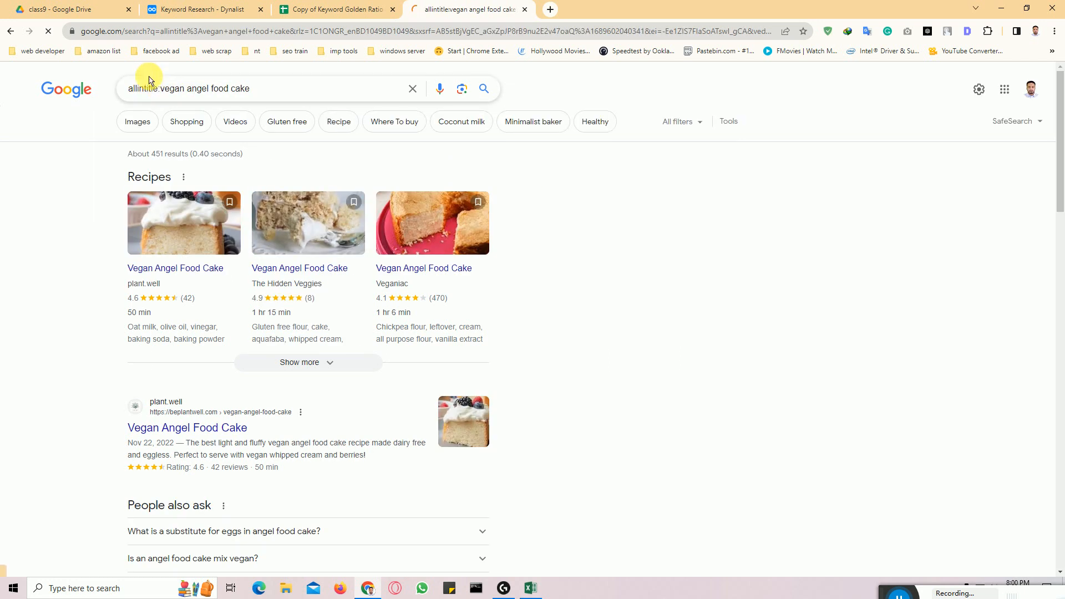
double_click(161, 160)
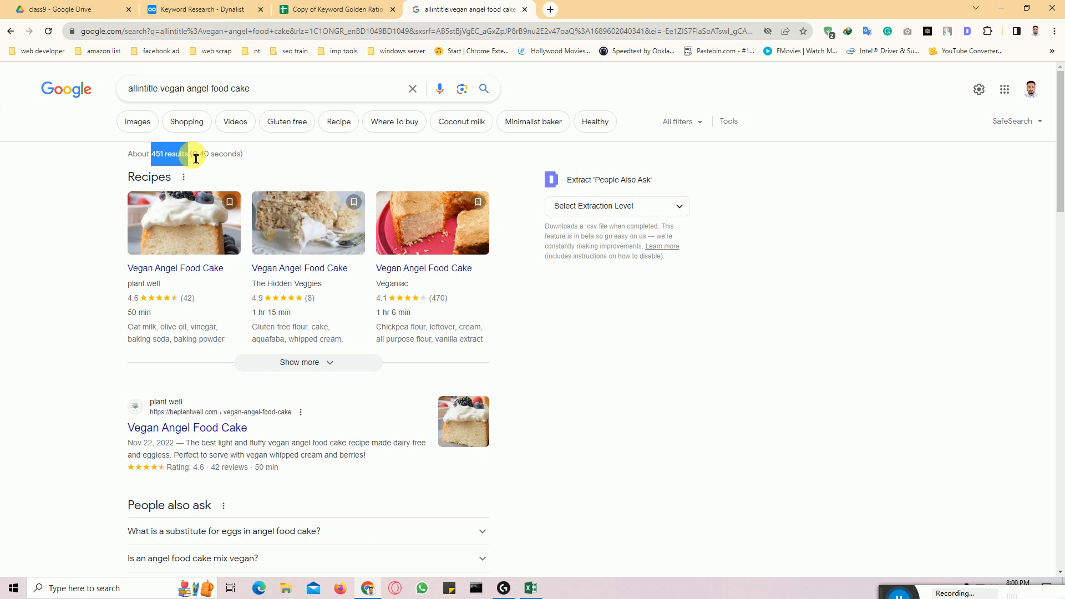
Copy "vegan angel food cake" from the query into keyword cell B17 of the KGR calculator sheet
click(183, 90)
drag(170, 95, 249, 89)
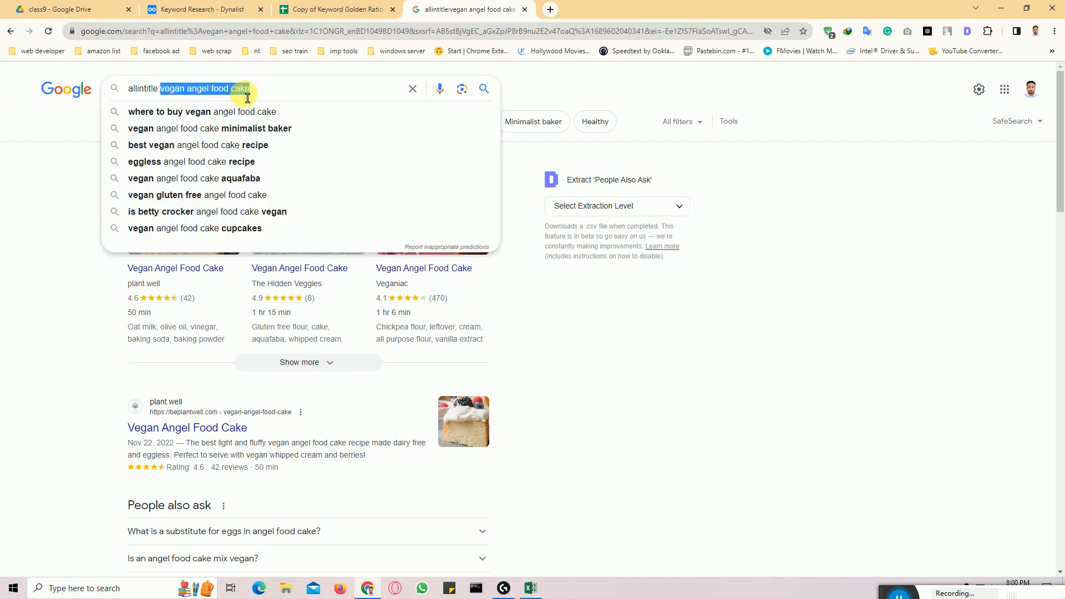
right_click(242, 93)
click(270, 144)
click(338, 10)
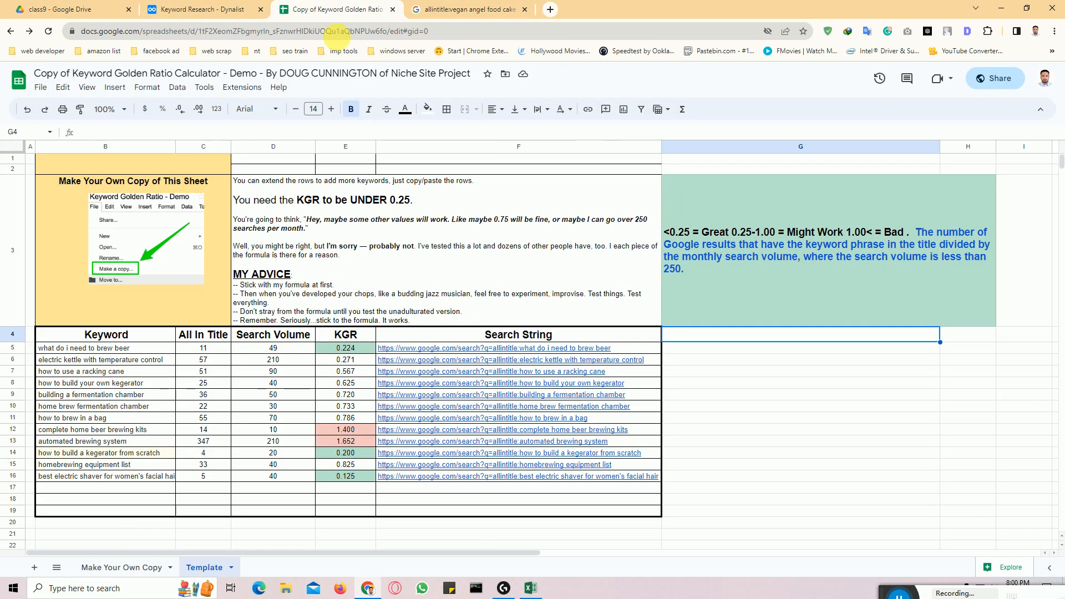
click(88, 481)
double_click(100, 493)
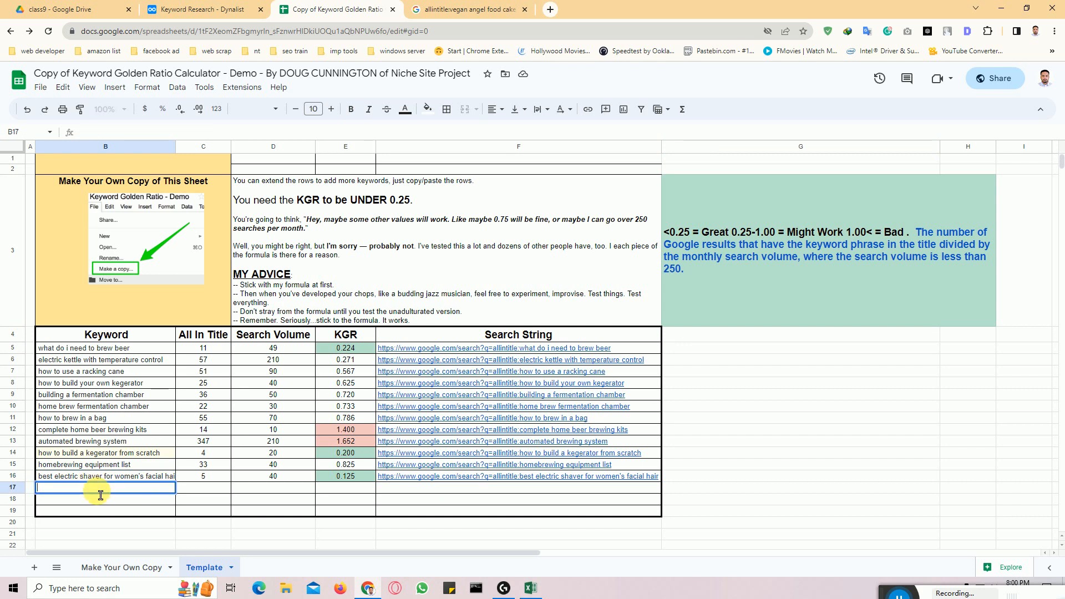
click(196, 486)
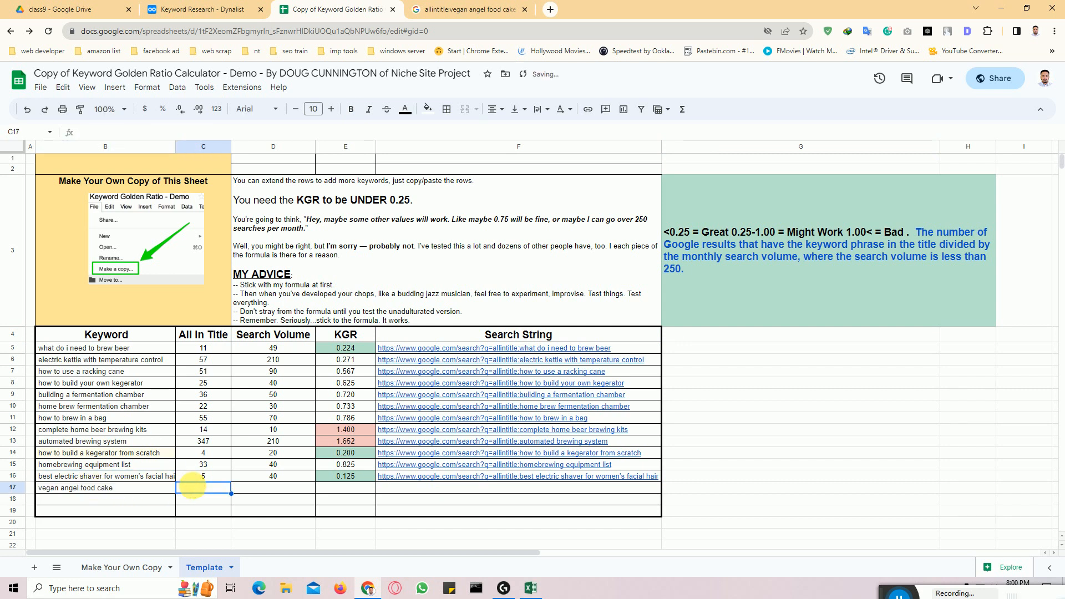
Look up the allintitle result count in the Google search and enter 451 as the All In Title value in C17
click(444, 11)
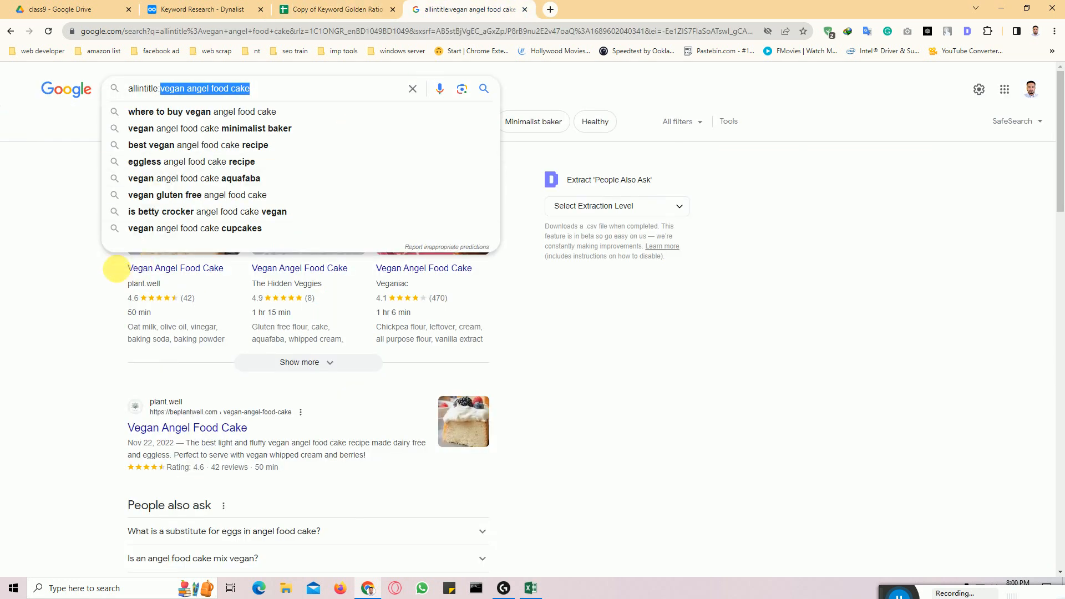
click(99, 259)
click(332, 10)
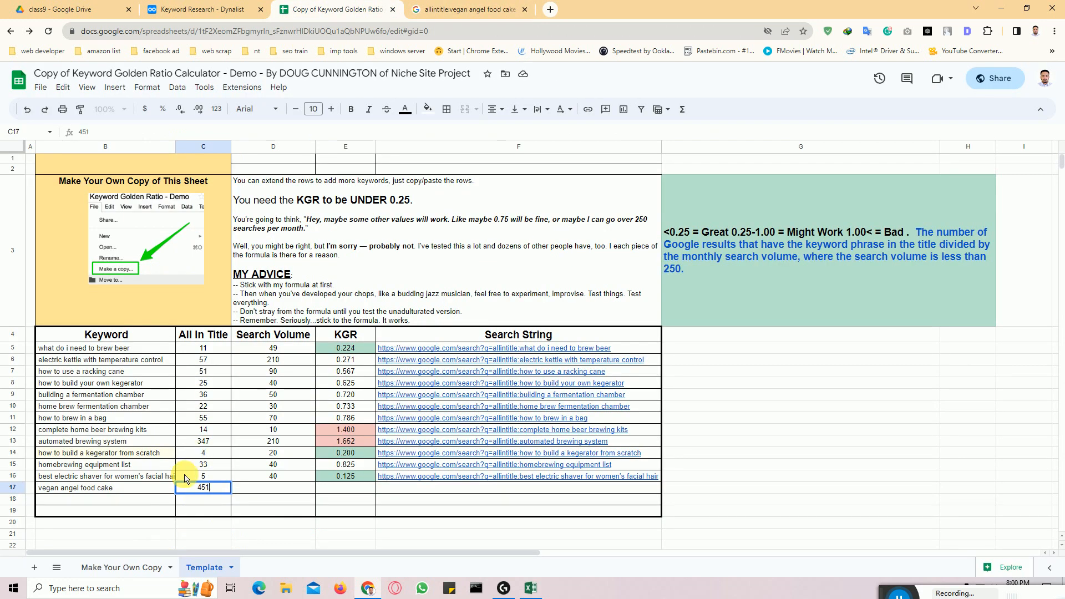
click(265, 488)
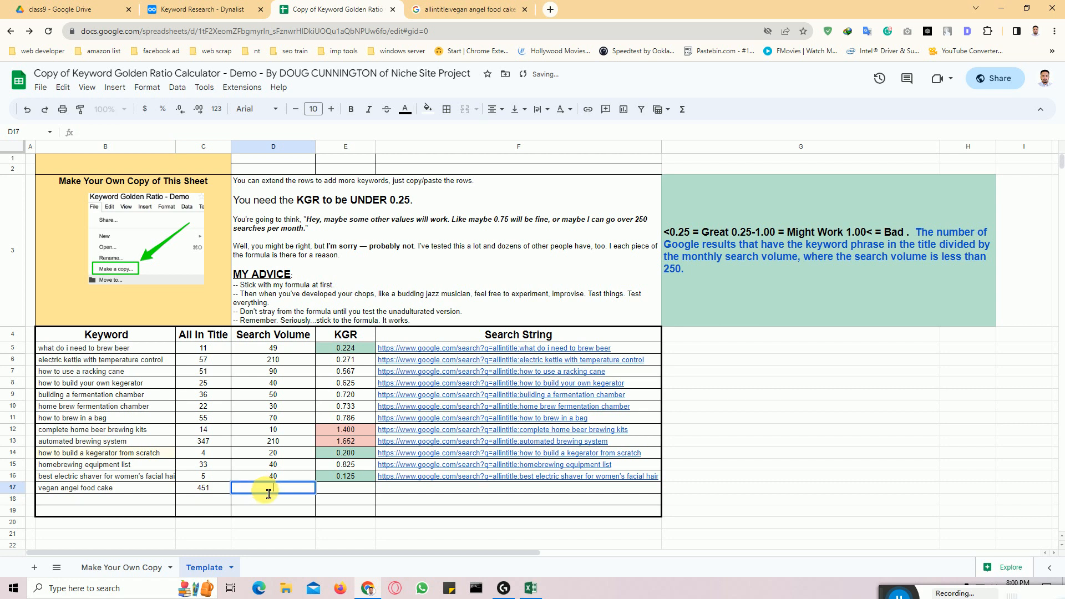
Search Google for "searchy volume checkewr" in a new tab and open the Wordtracker keyword research tool from the results
click(510, 9)
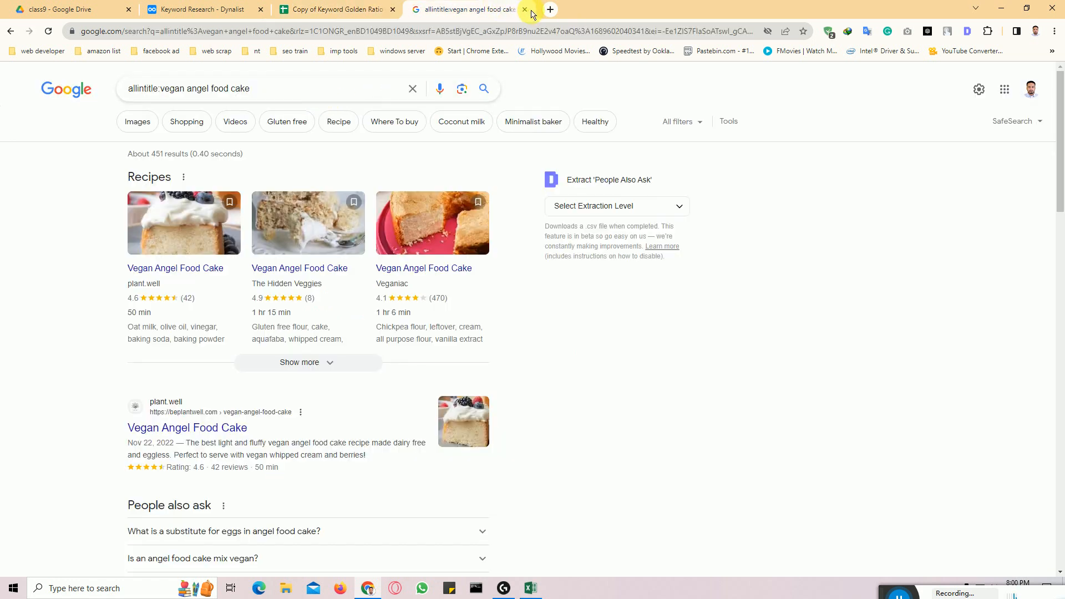
click(551, 10)
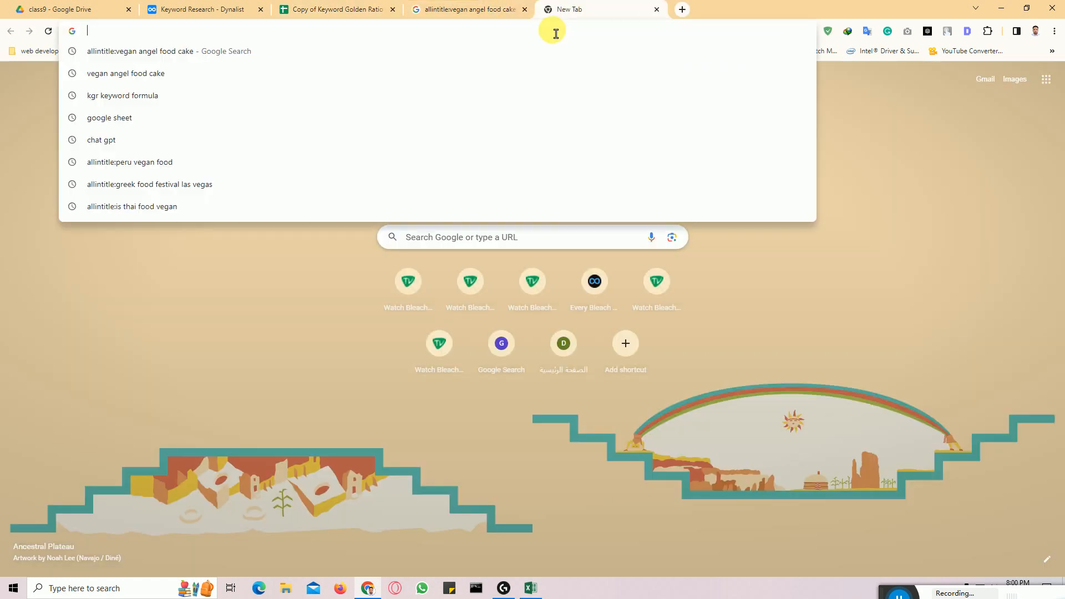
text(searchy volu)
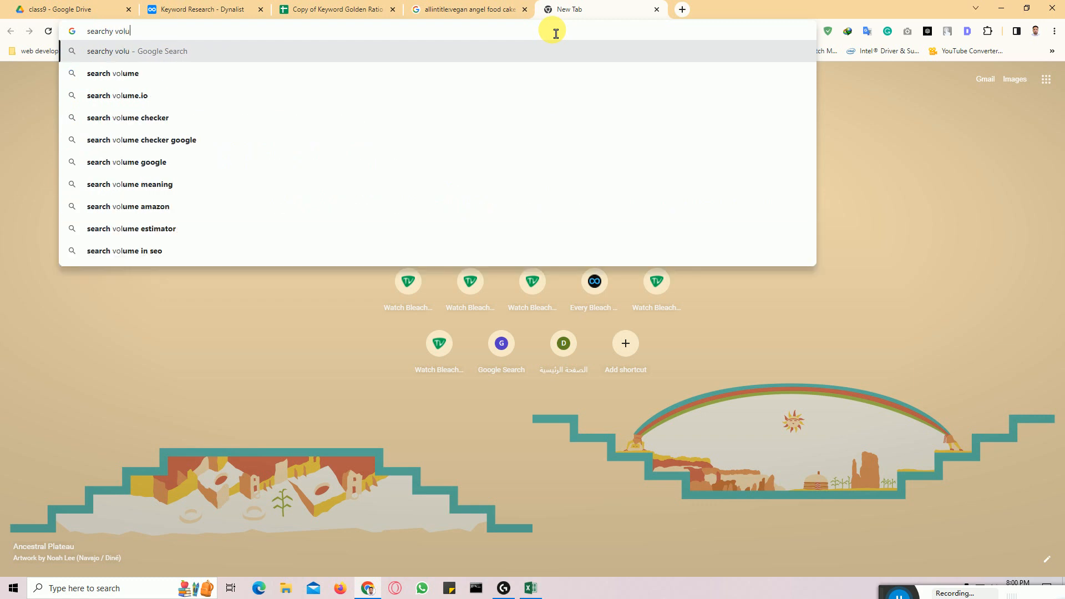
text(me checkewr)
key(Return)
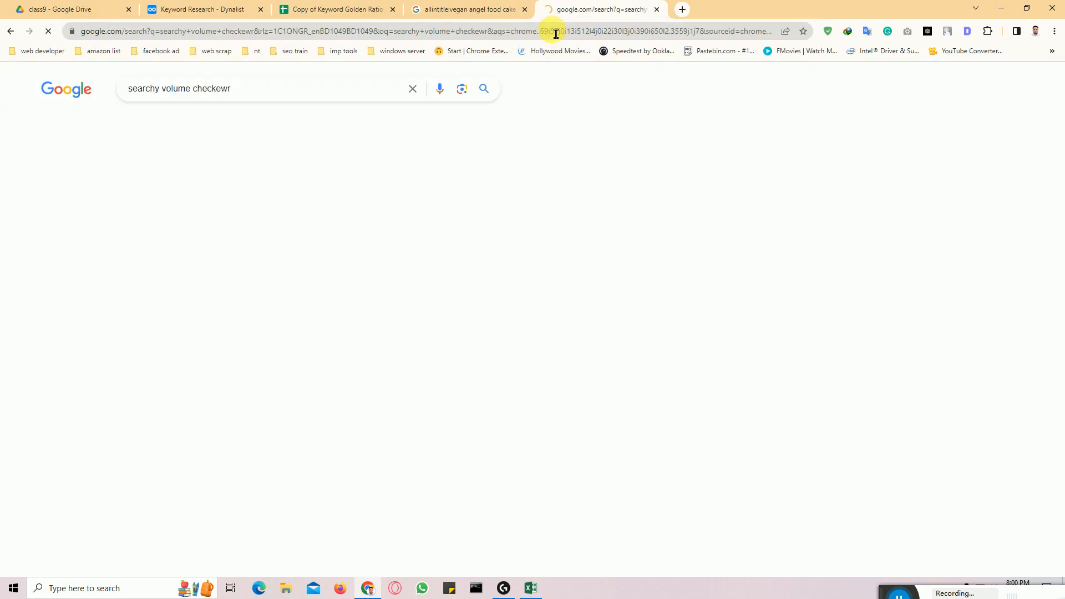
scroll(202, 316, down, 4)
scroll(194, 350, down, 4)
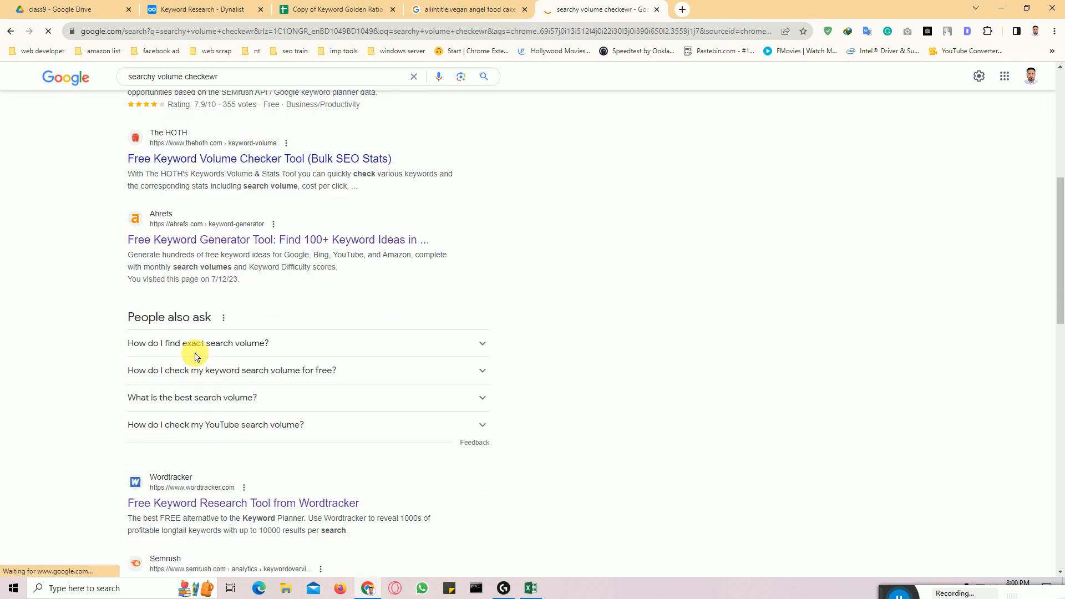
click(192, 381)
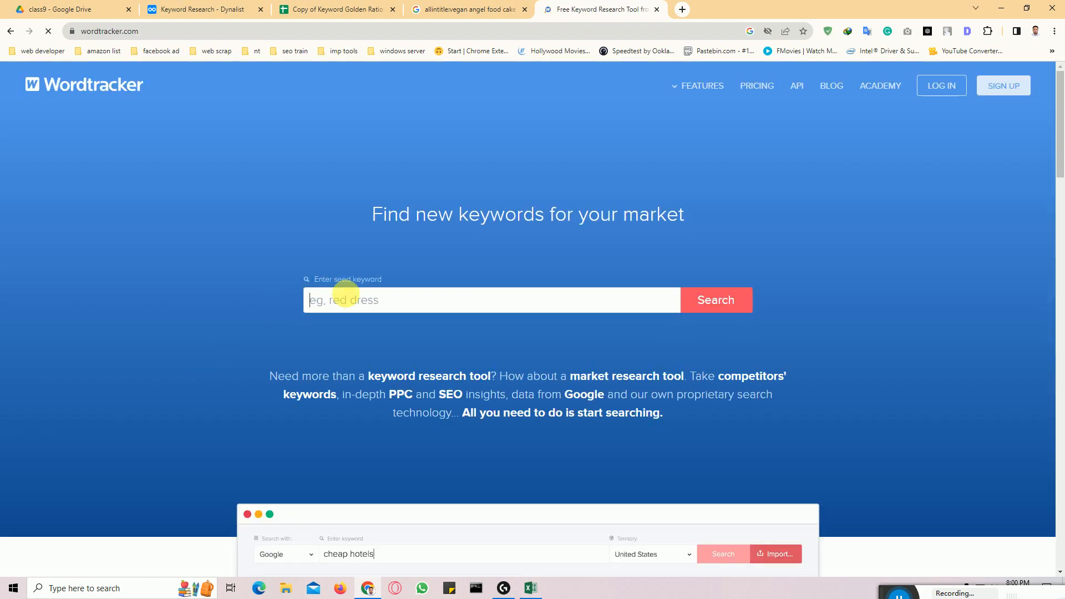
Look up the keyword "vegan angel food cake" in Wordtracker to get its search volume
click(356, 311)
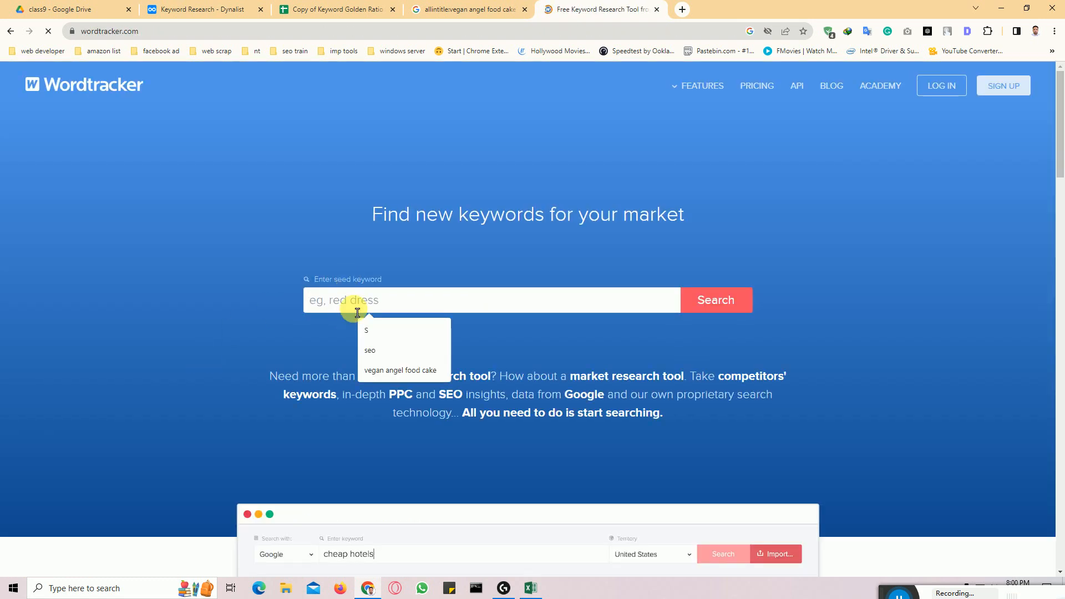
key(ctrl+v)
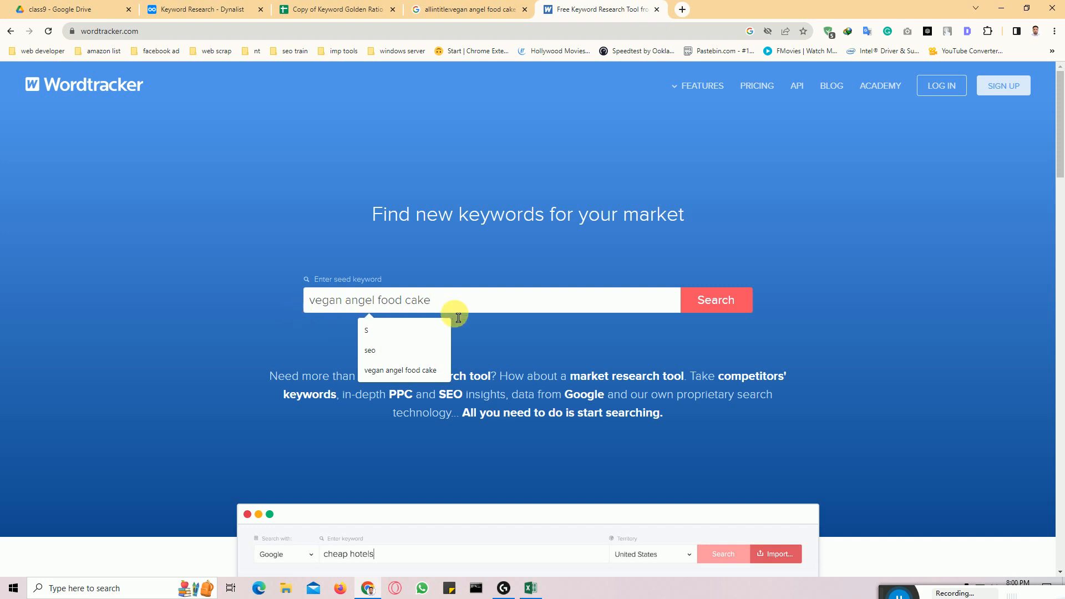
click(710, 308)
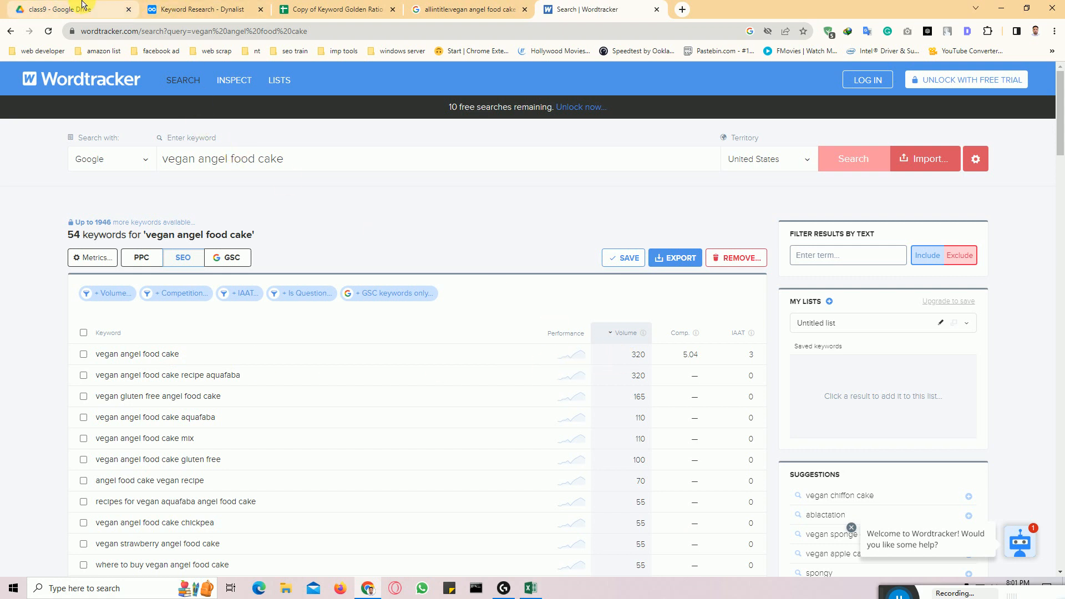
Return to the KGR calculator sheet and enter 320 as the Search Volume in D17
click(173, 9)
click(305, 9)
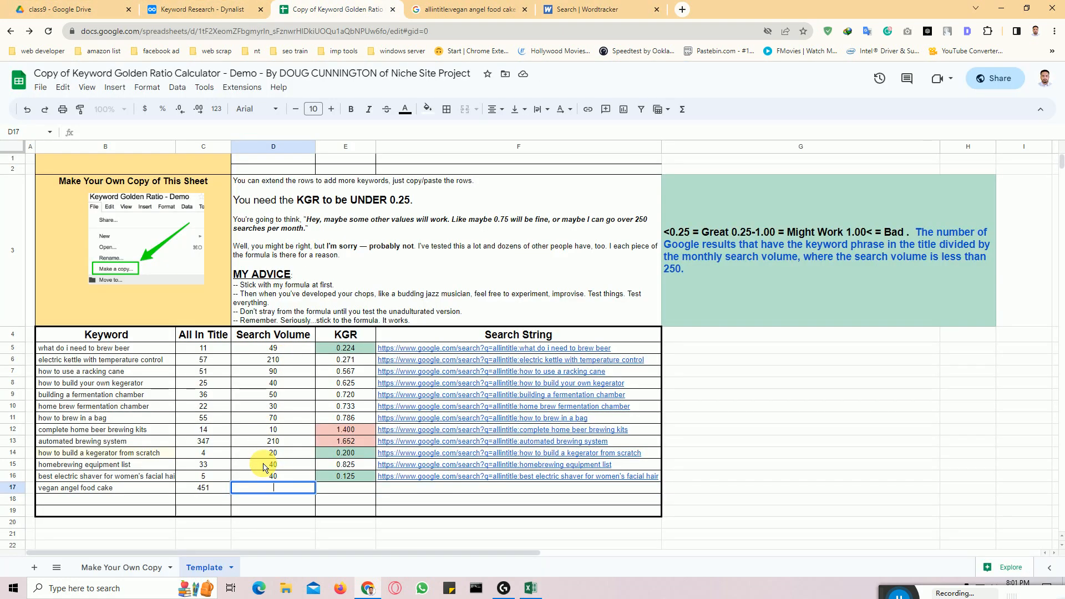
click(273, 524)
click(282, 492)
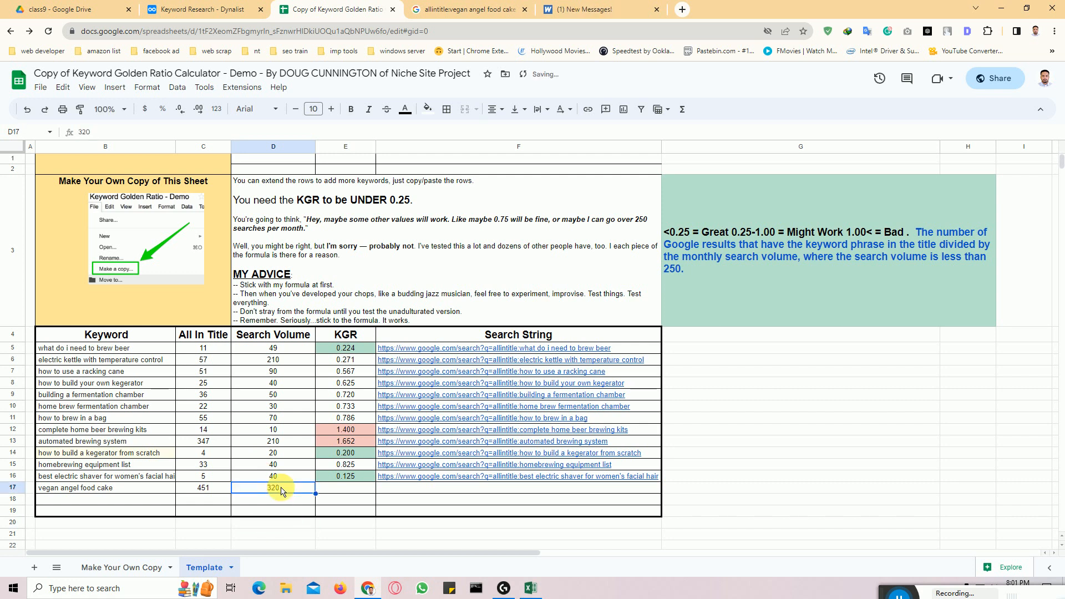
Extend the KGR formula in column E from row 16 down through row 19 to cover the new keyword
click(349, 495)
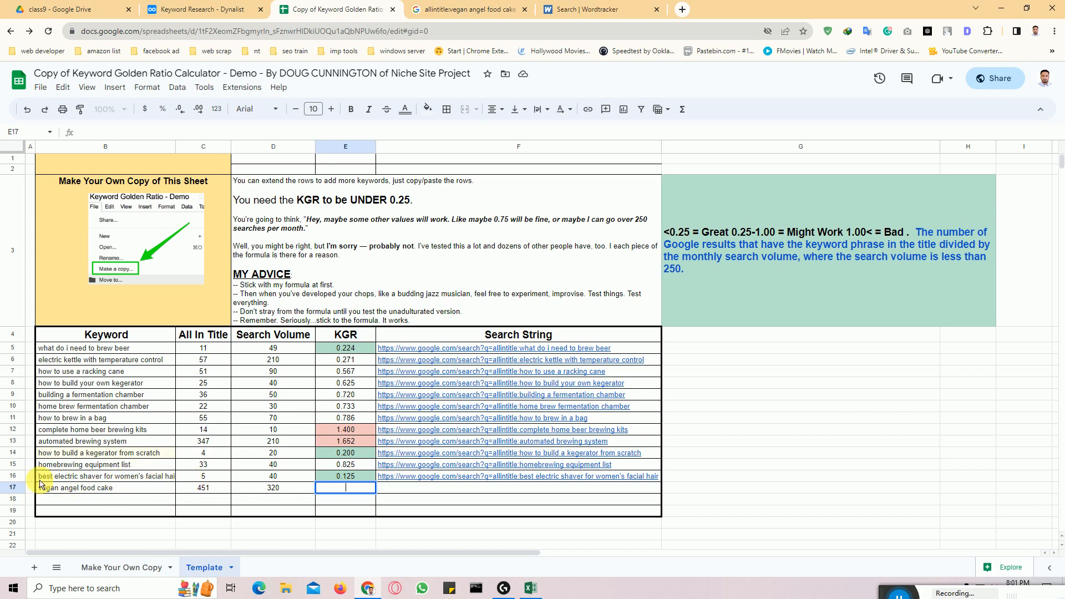
drag(12, 476, 7, 517)
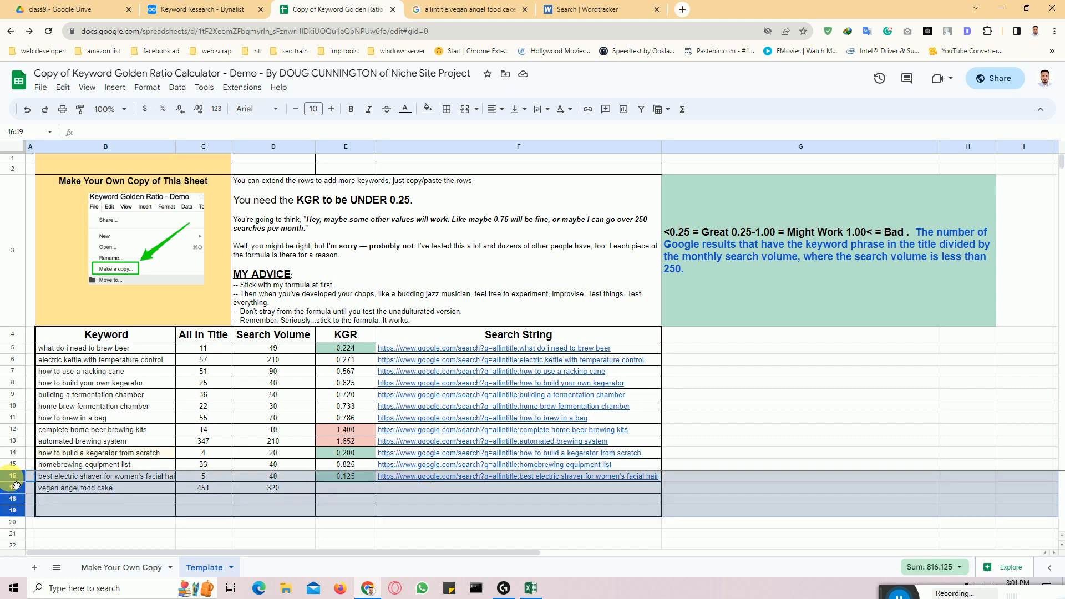
click(58, 489)
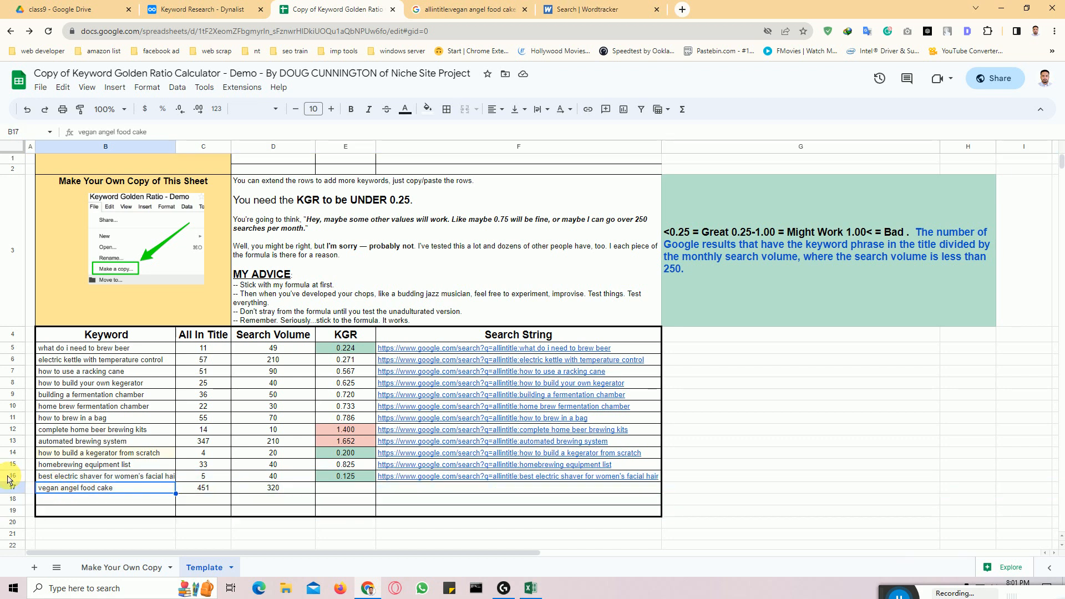
click(10, 478)
right_click(9, 478)
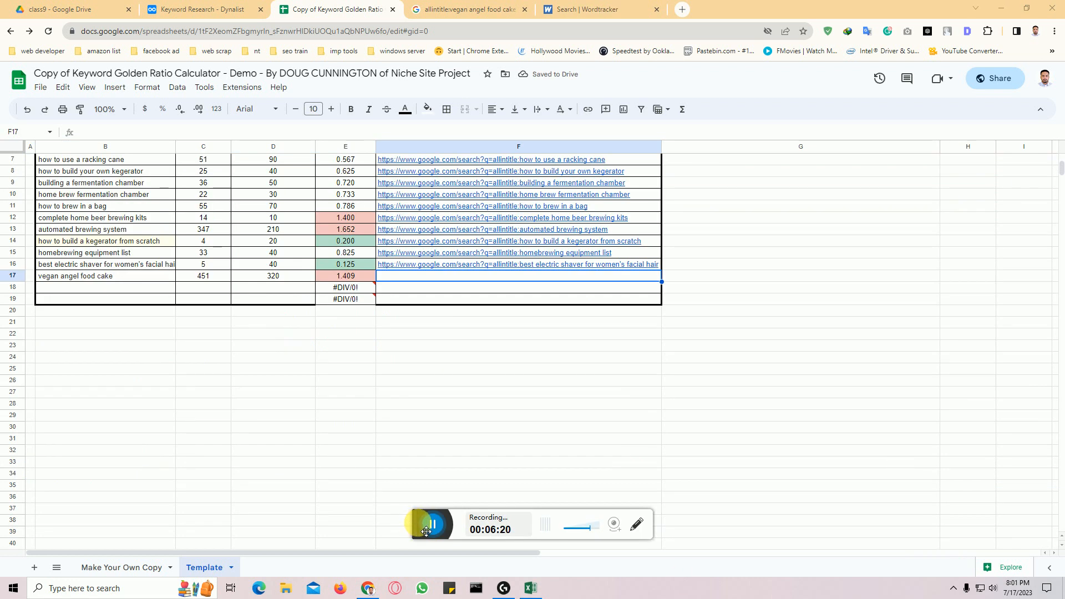
Examine the KGR formula in E17 and the search volume in D17 against the sheet's KGR threshold note
drag(499, 594, 619, 573)
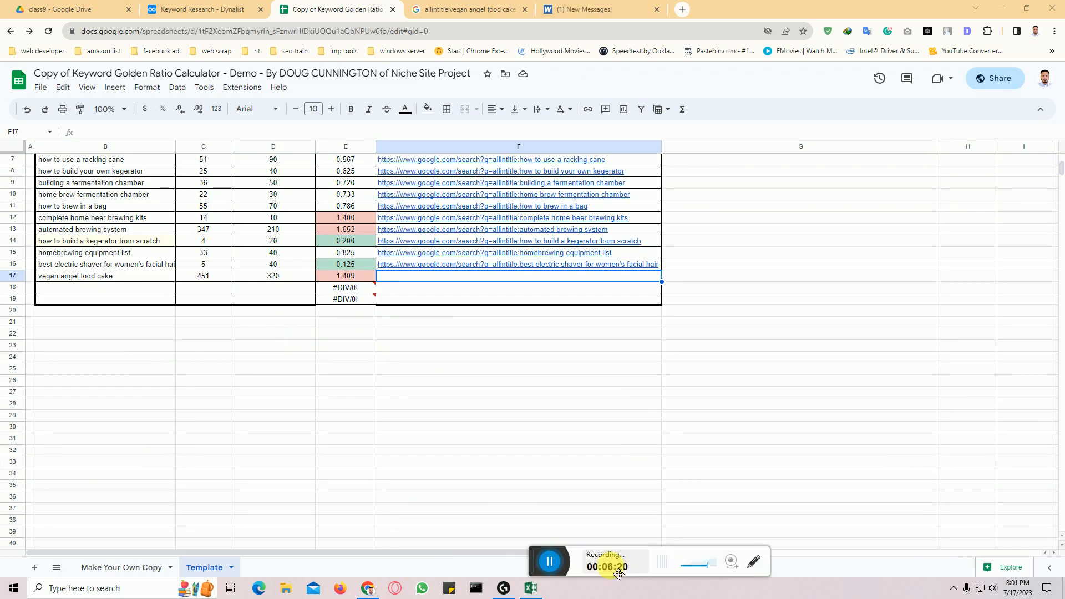
scroll(434, 403, up, 5)
click(337, 491)
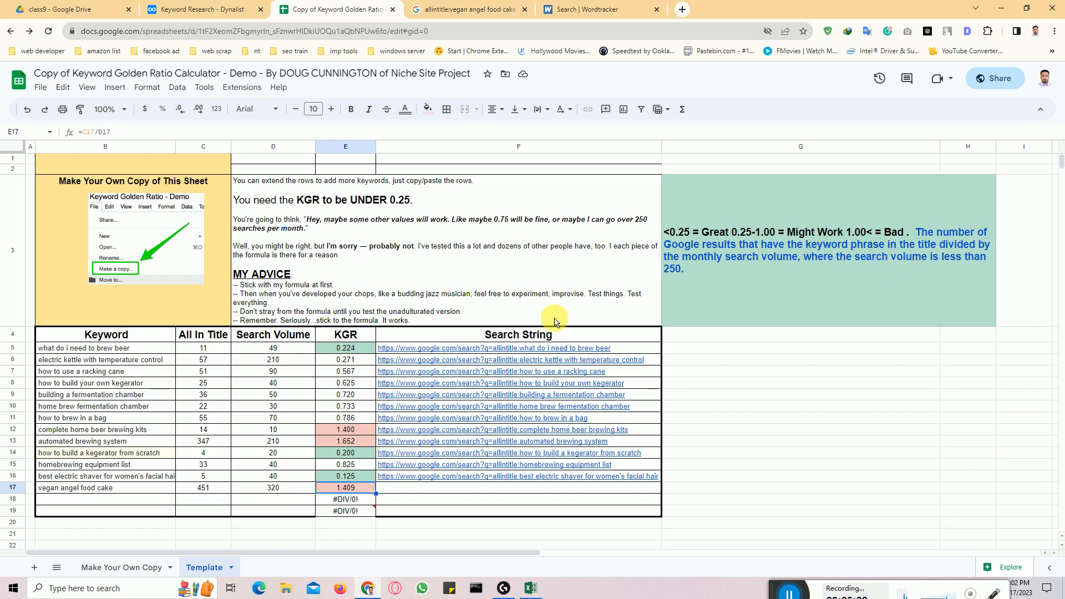
click(287, 488)
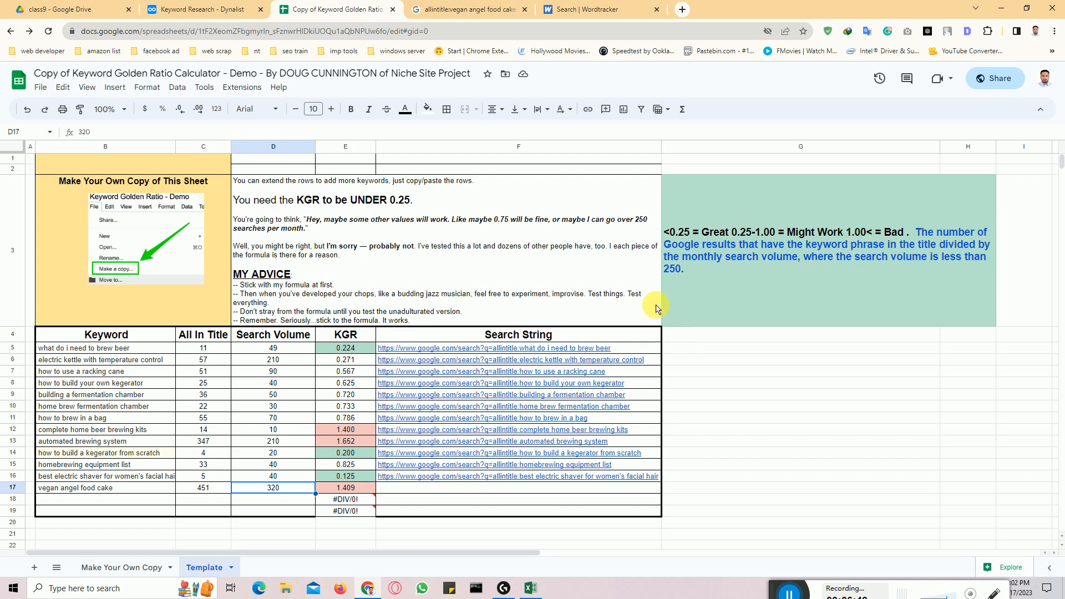
click(404, 274)
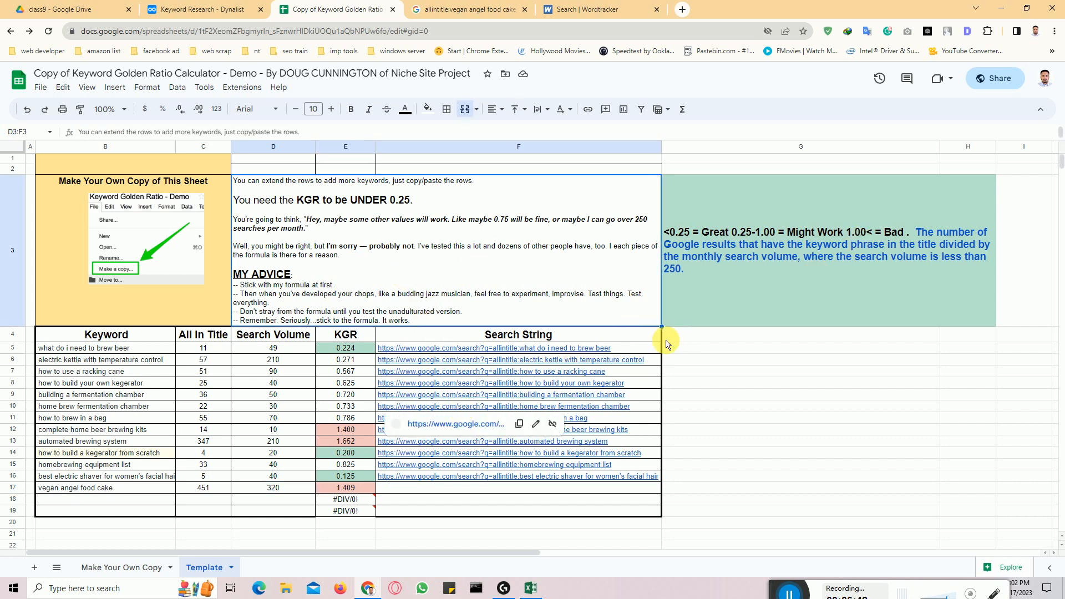
click(704, 395)
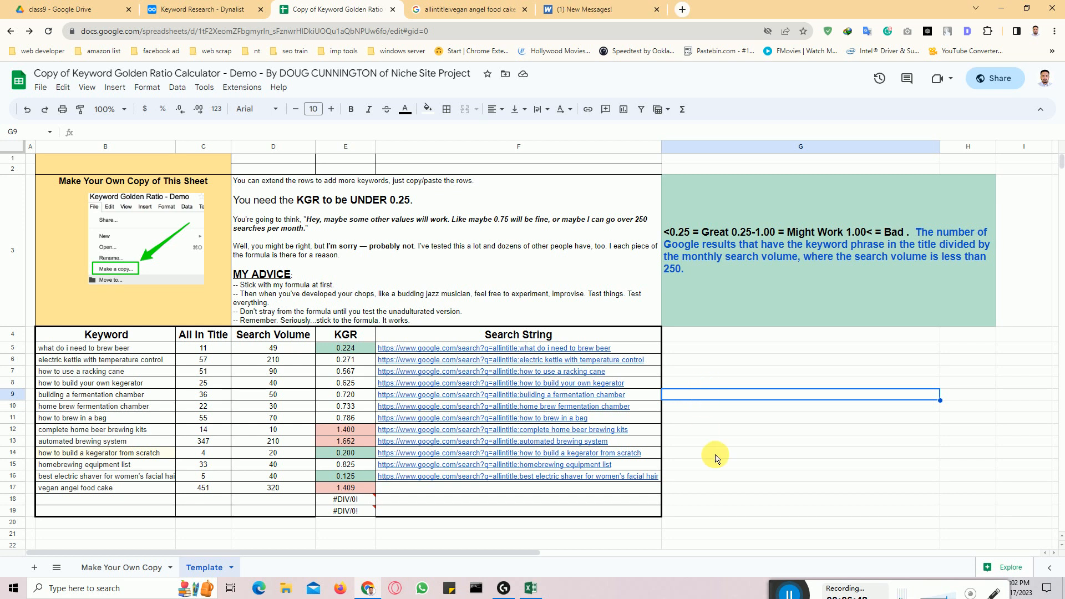
click(733, 373)
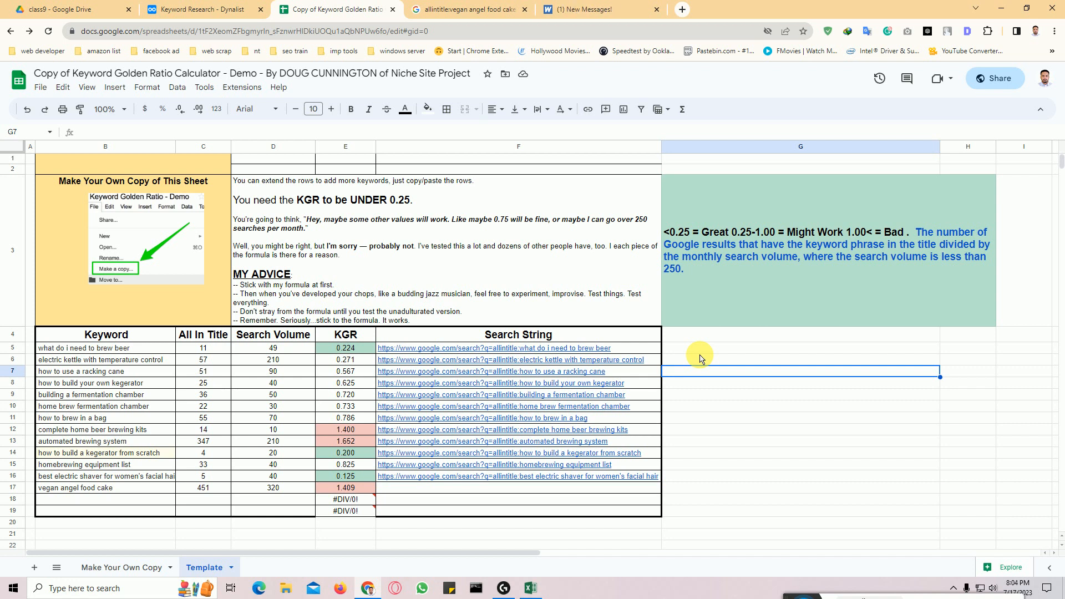
Review the All In Title and Search Volume values for "vegan angel food cake" in row 17 against its Google allintitle results
click(203, 491)
click(470, 9)
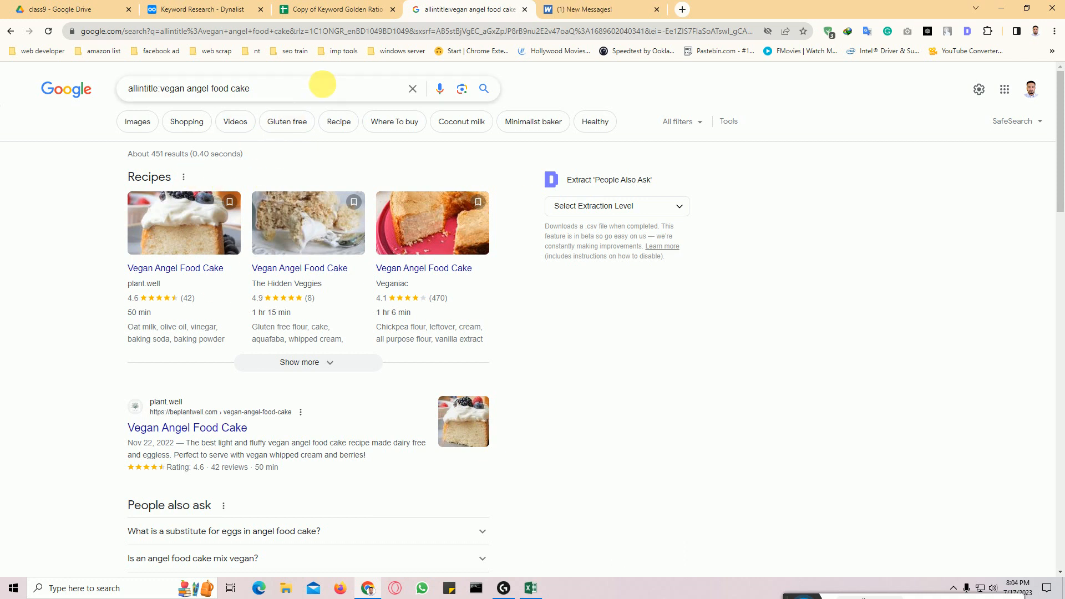
click(314, 10)
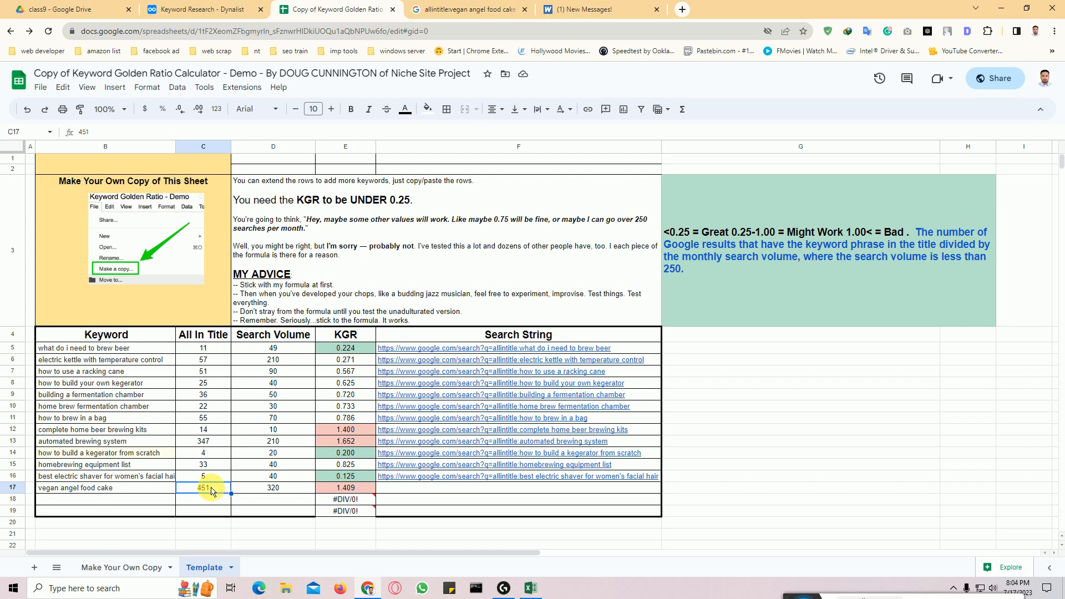
click(250, 492)
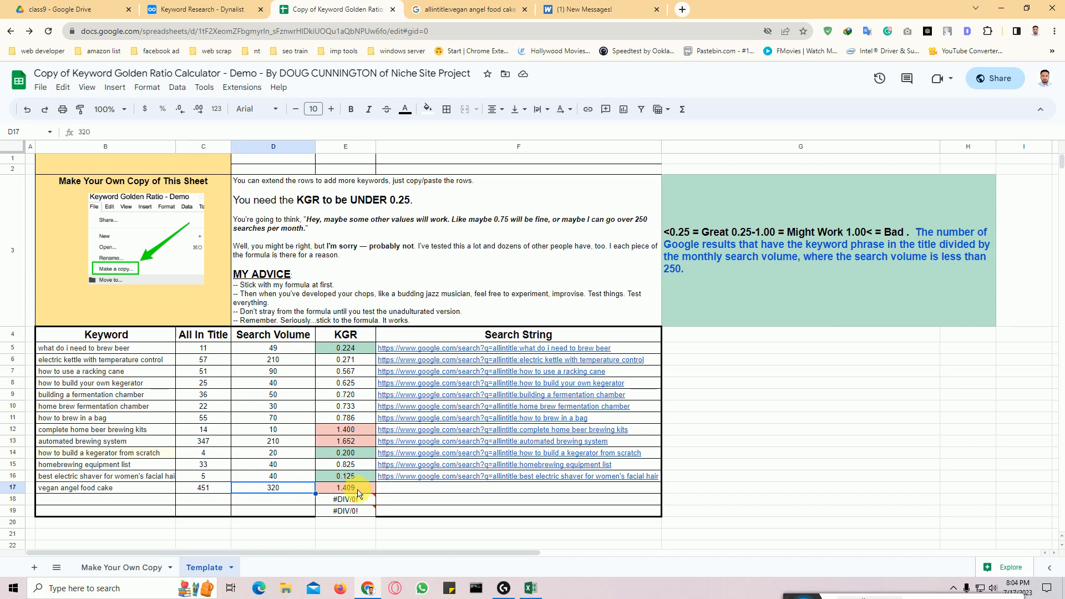
click(389, 488)
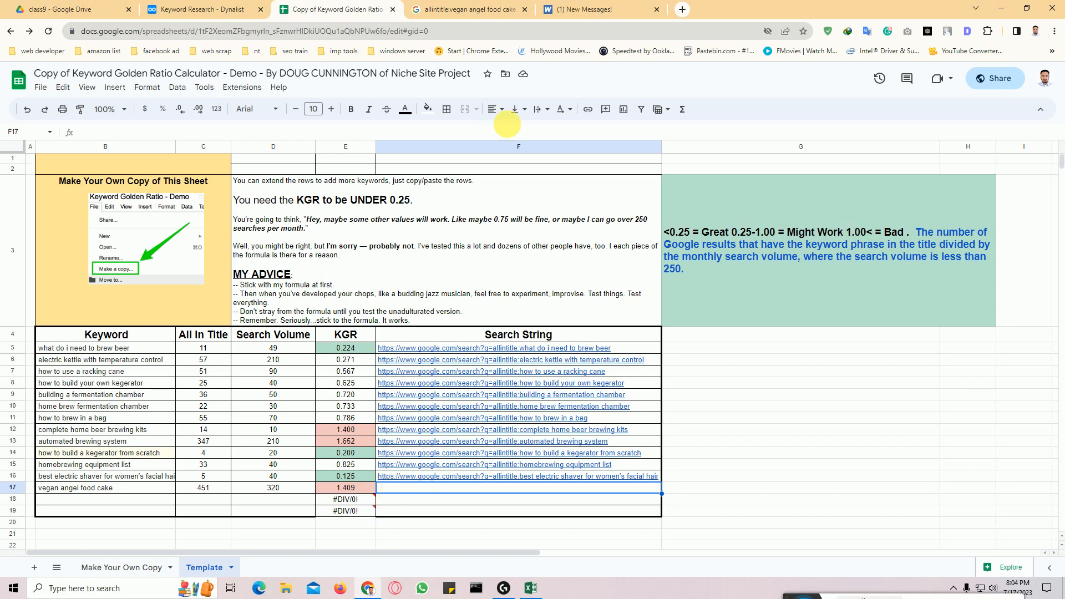
Replace the Google query with the earlier search "kgr keyword formula" and check its result count
click(472, 9)
drag(253, 99, 119, 88)
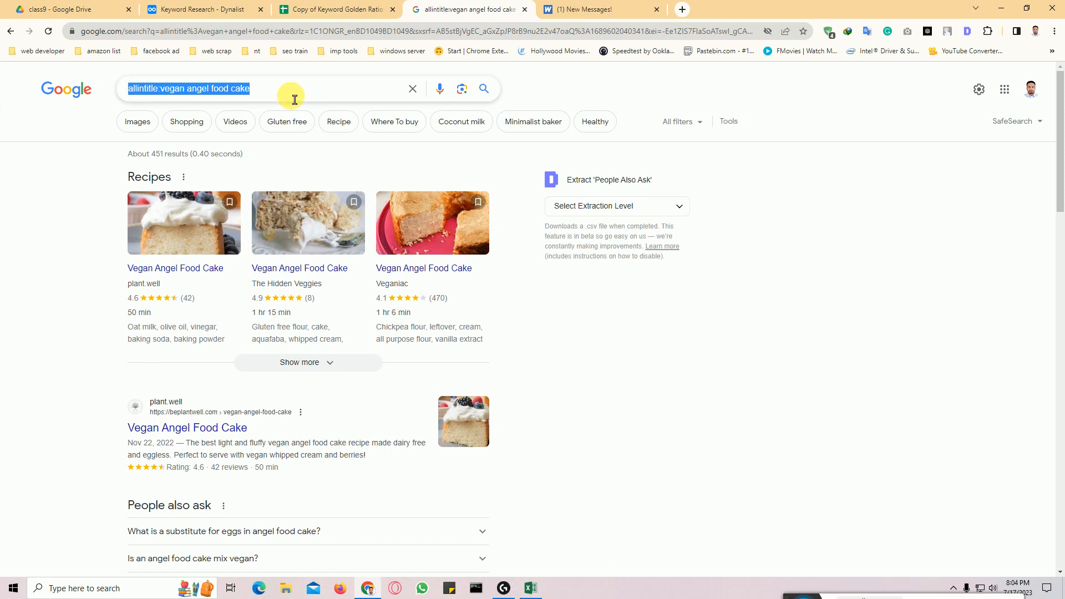
key(BackSpace)
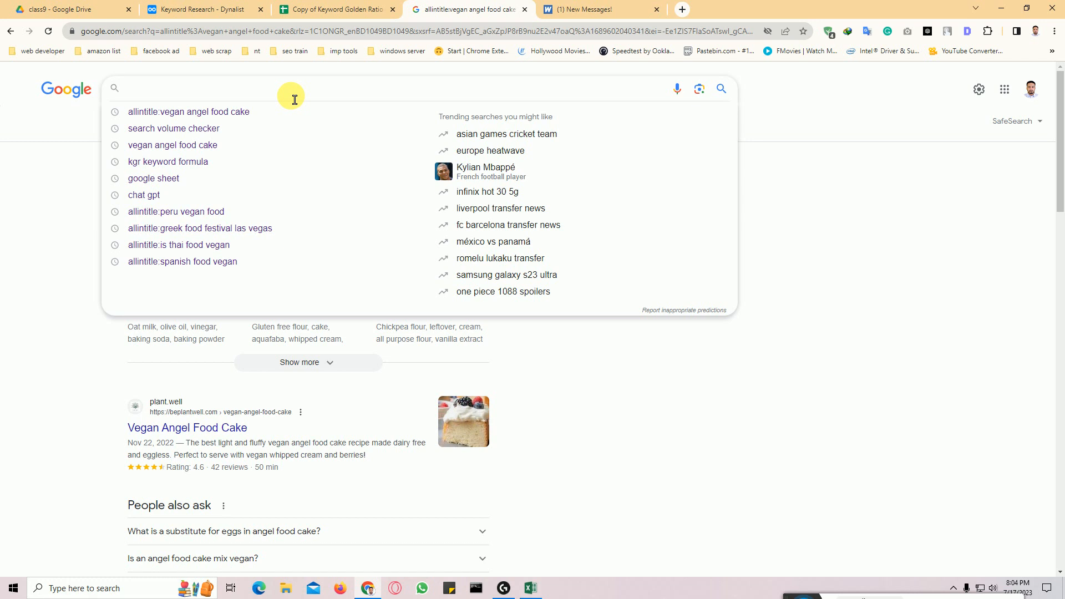
click(218, 163)
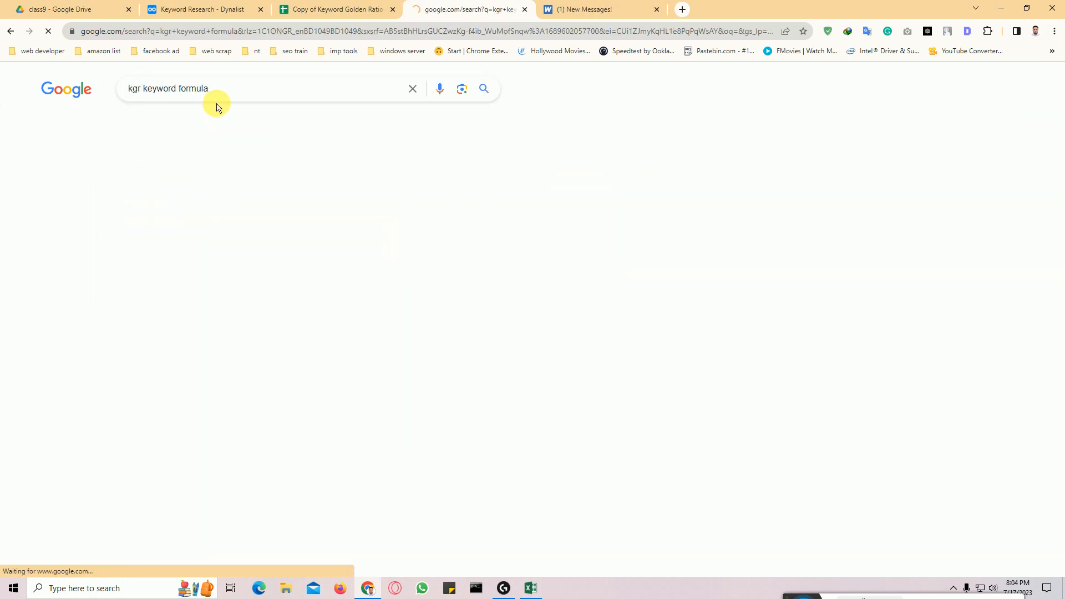
drag(228, 98, 111, 89)
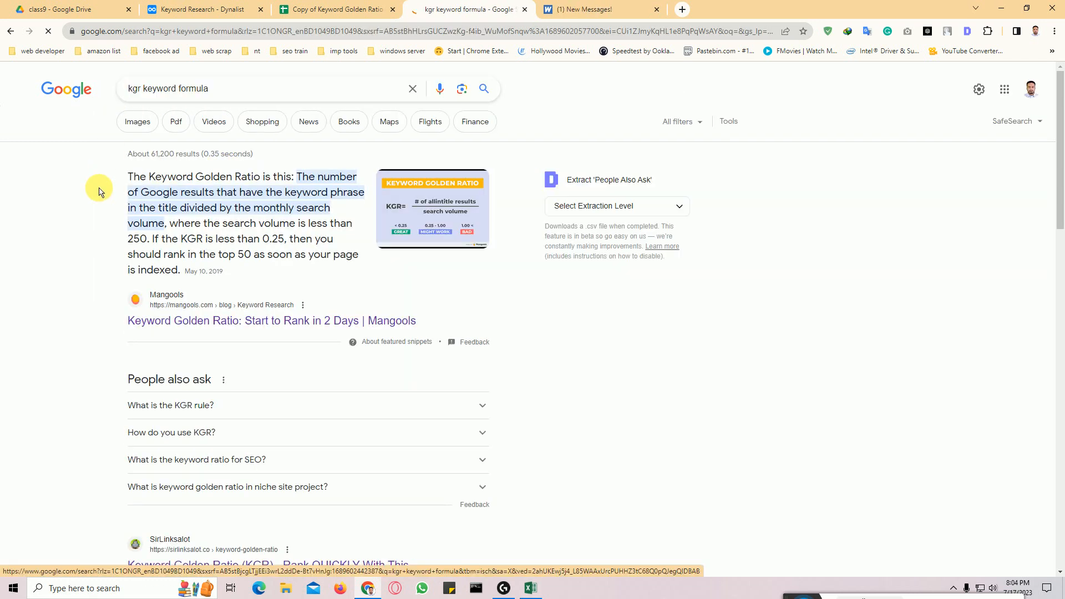
double_click(163, 155)
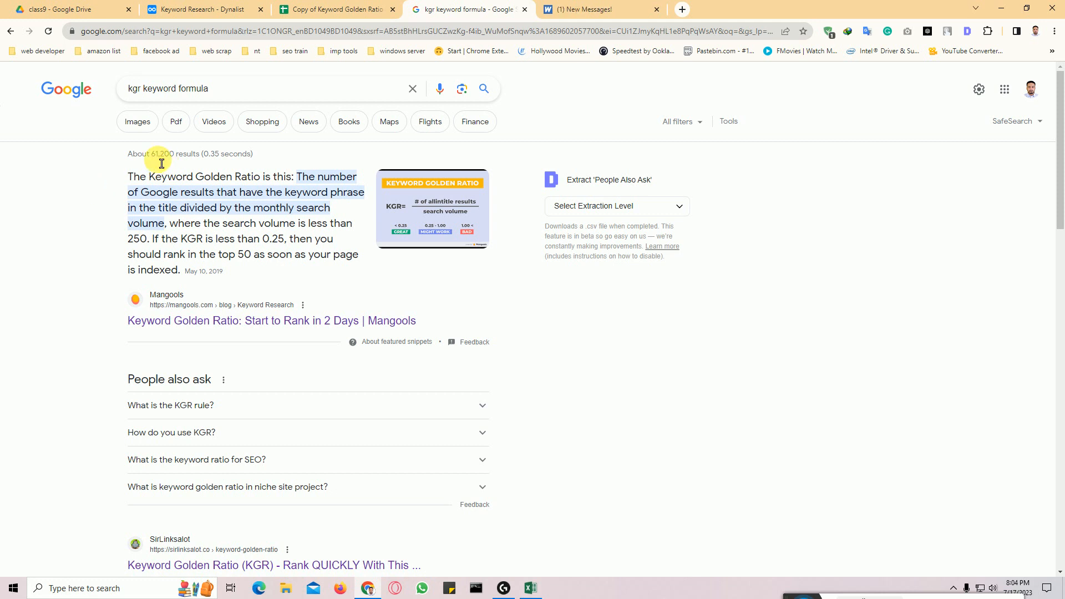
Copy the Google query, prefix it with "allintitle:" and search for "allintitle:kgr keyword formula"
triple_click(138, 90)
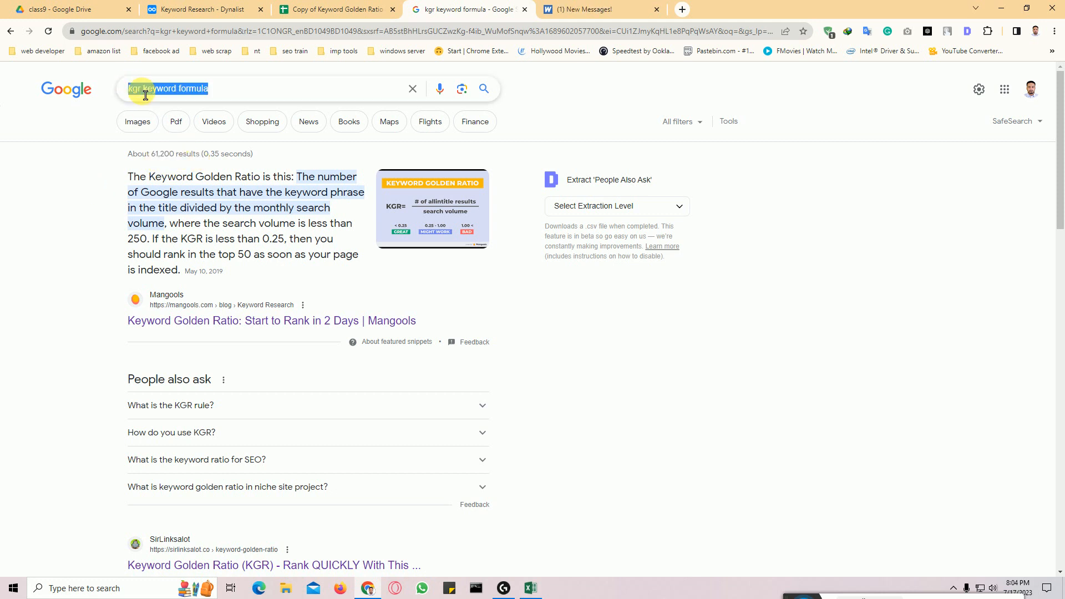
right_click(196, 93)
click(221, 141)
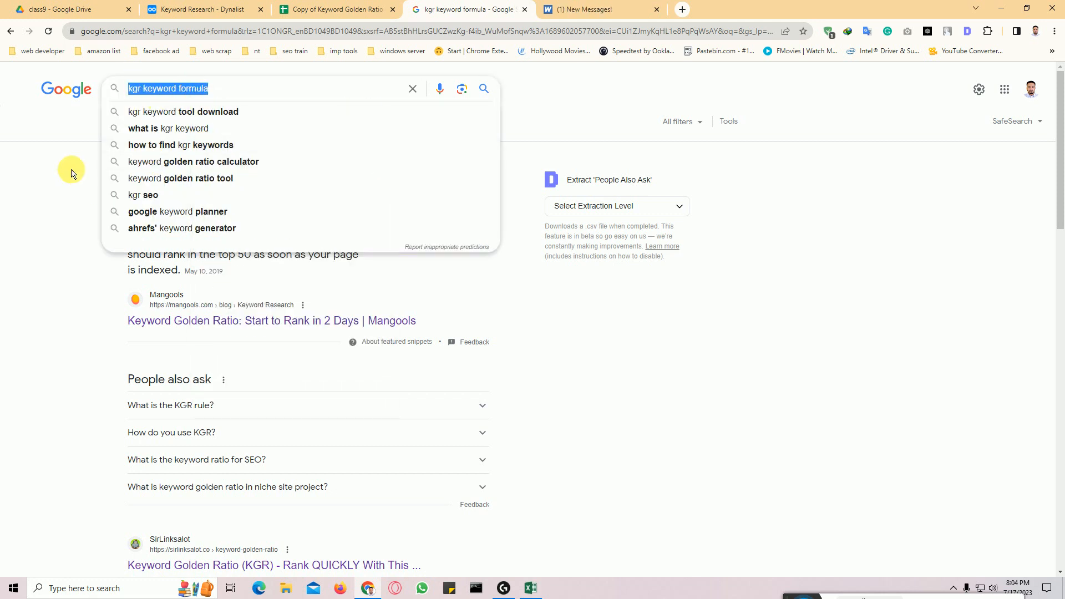
click(71, 171)
click(139, 91)
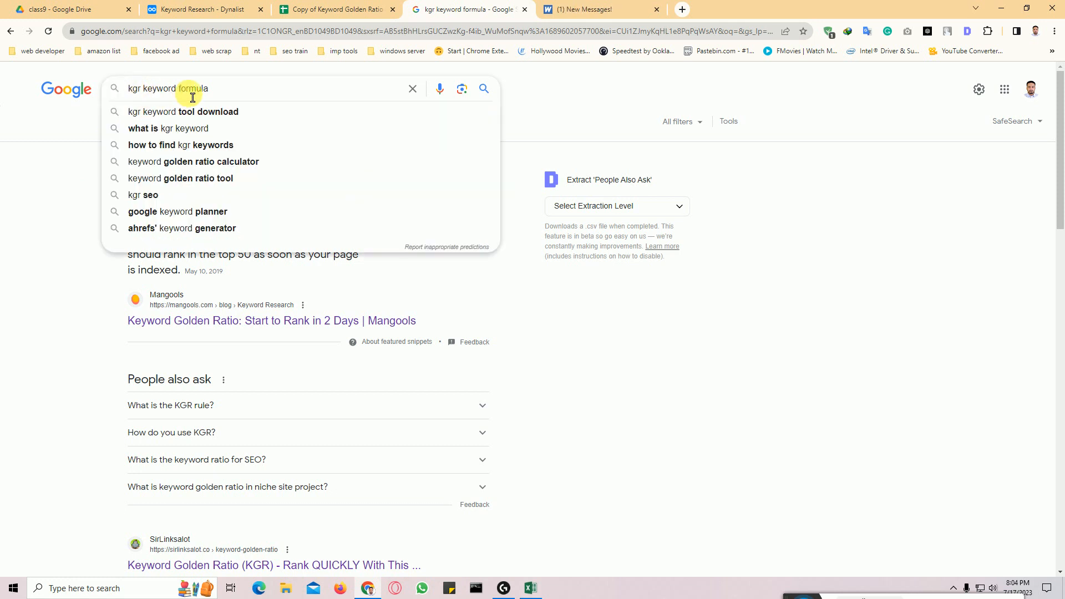
text(allintit)
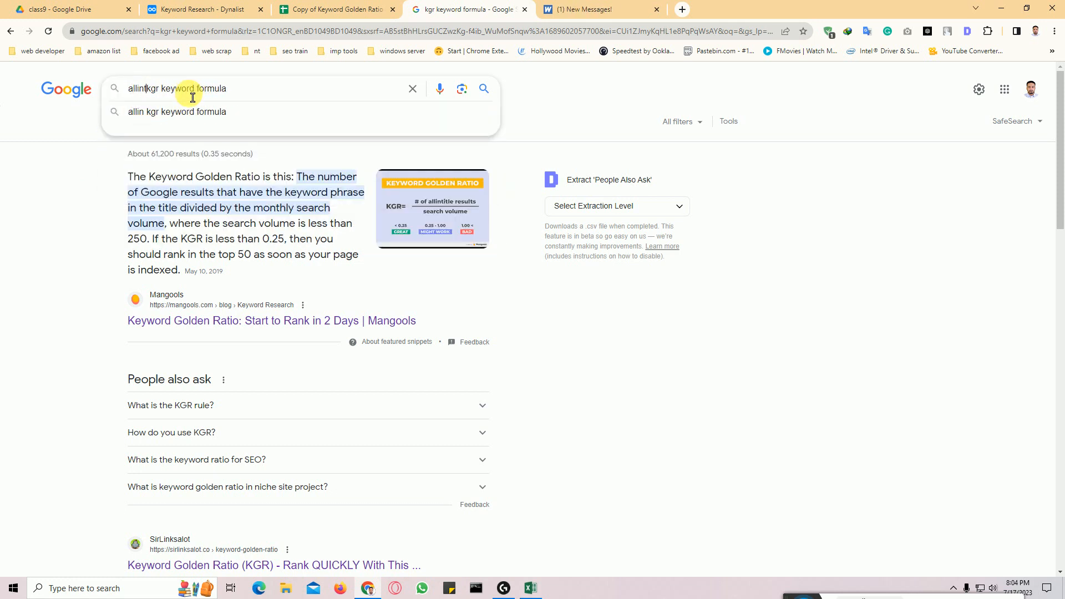
text(le:)
key(Return)
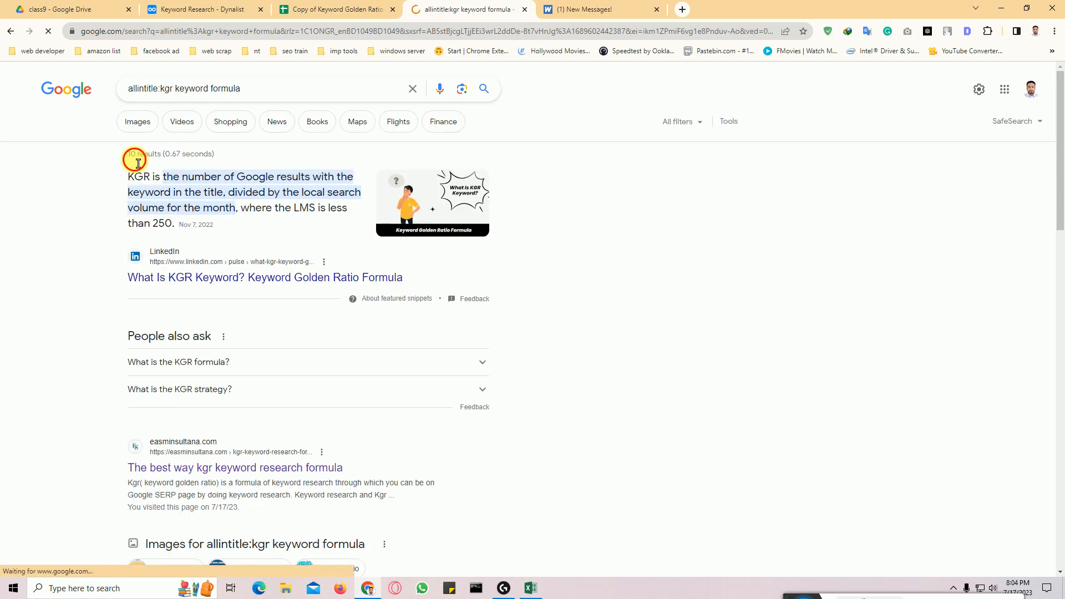
Copy "kgr keyword formula" from the query without its allintitle prefix and skim through the allintitle results
drag(130, 156, 166, 161)
drag(245, 94, 161, 99)
right_click(177, 90)
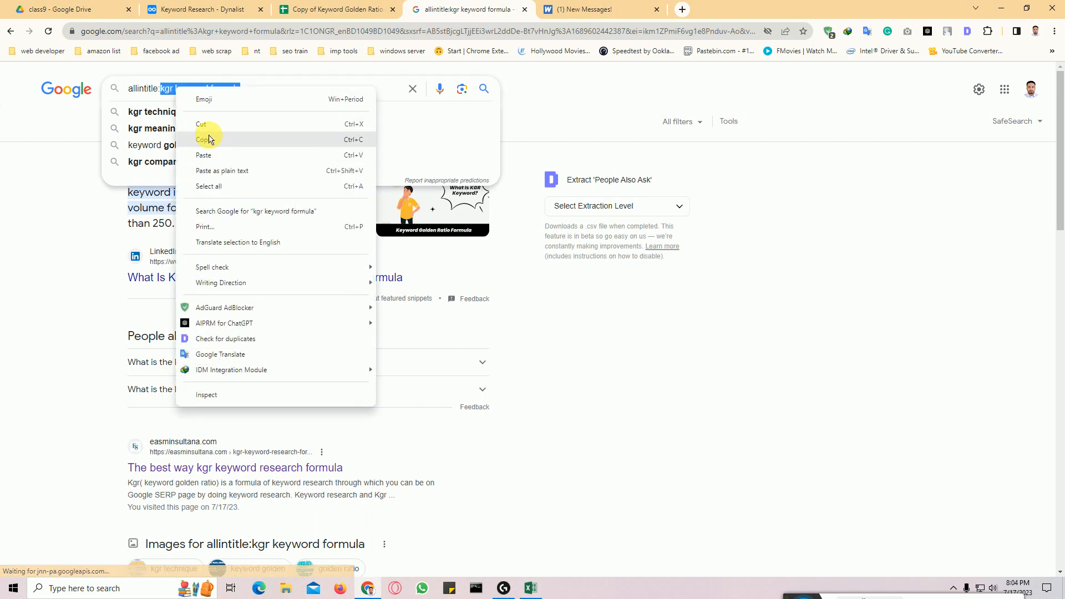
click(209, 139)
click(12, 224)
scroll(266, 328, down, 4)
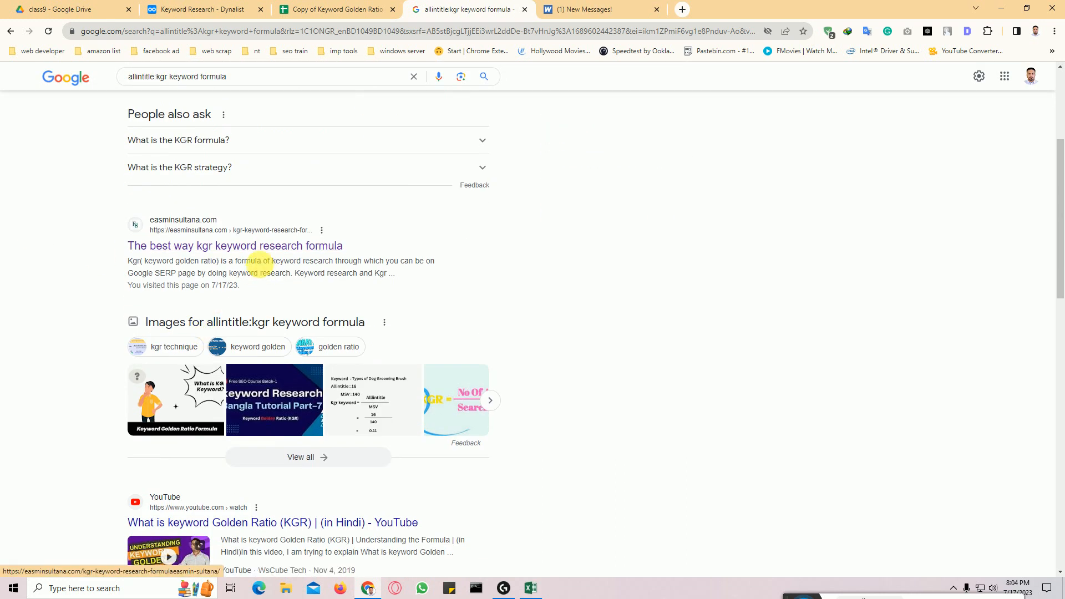
scroll(333, 267, down, 9)
scroll(305, 309, up, 13)
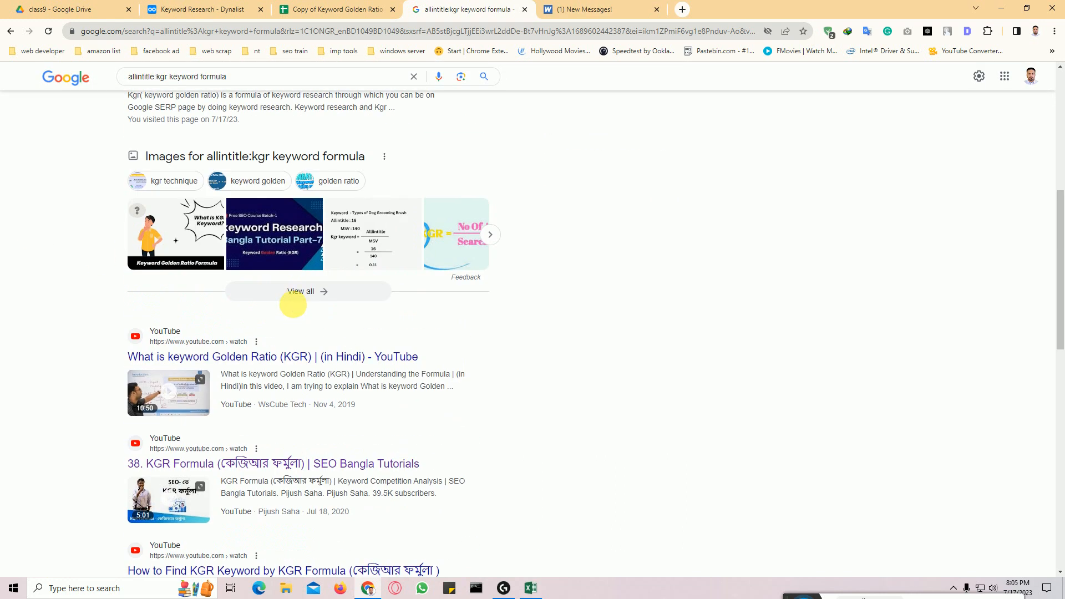
Return to the KGR calculator sheet and paste "kgr keyword formula" as the Keyword in B18
click(194, 7)
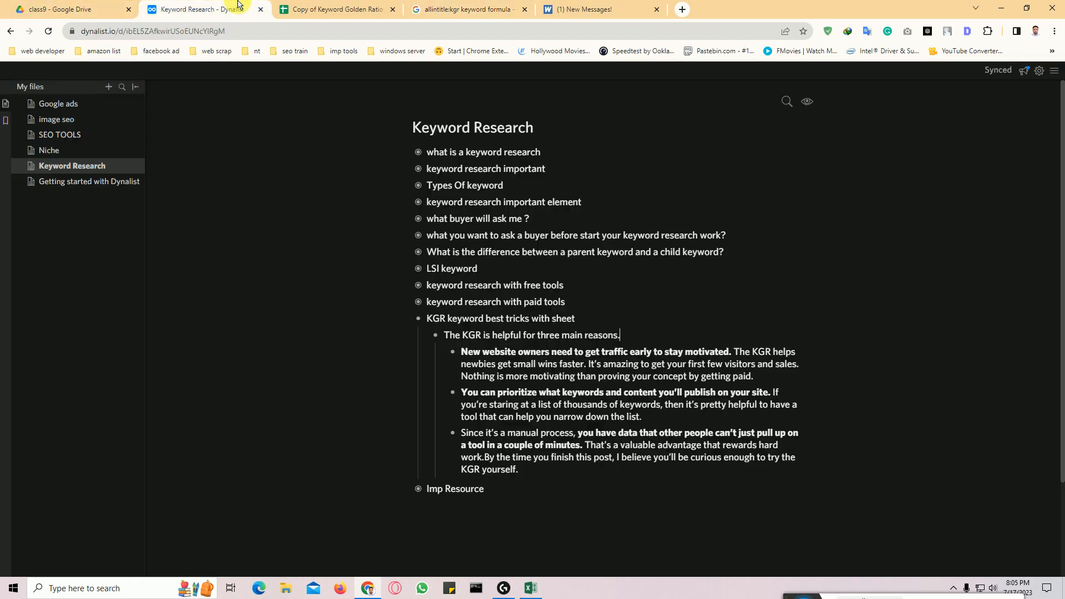
click(380, 14)
click(103, 501)
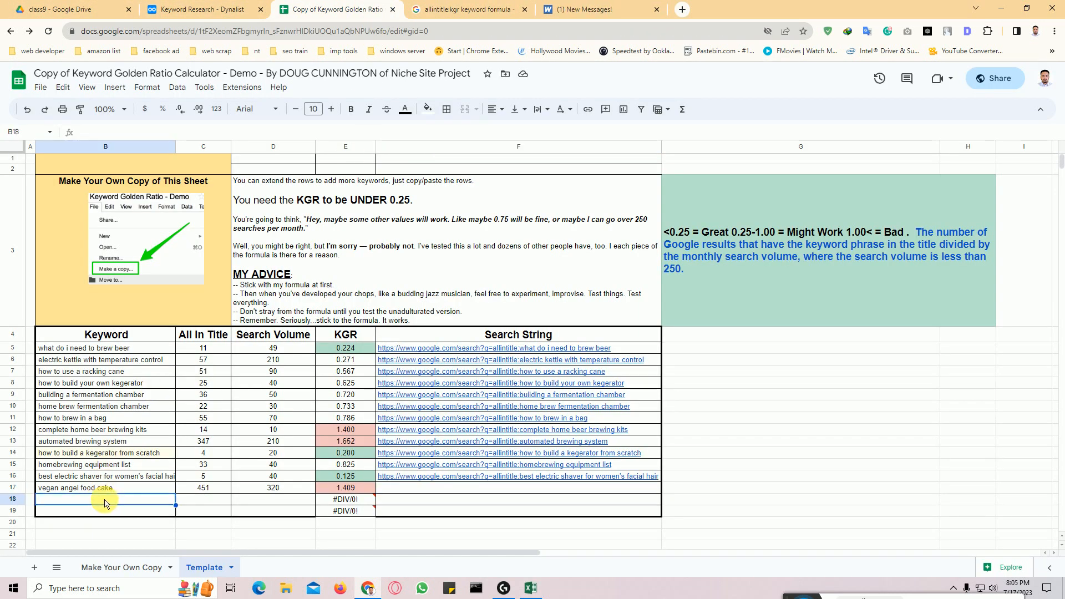
double_click(112, 507)
right_click(112, 506)
click(142, 355)
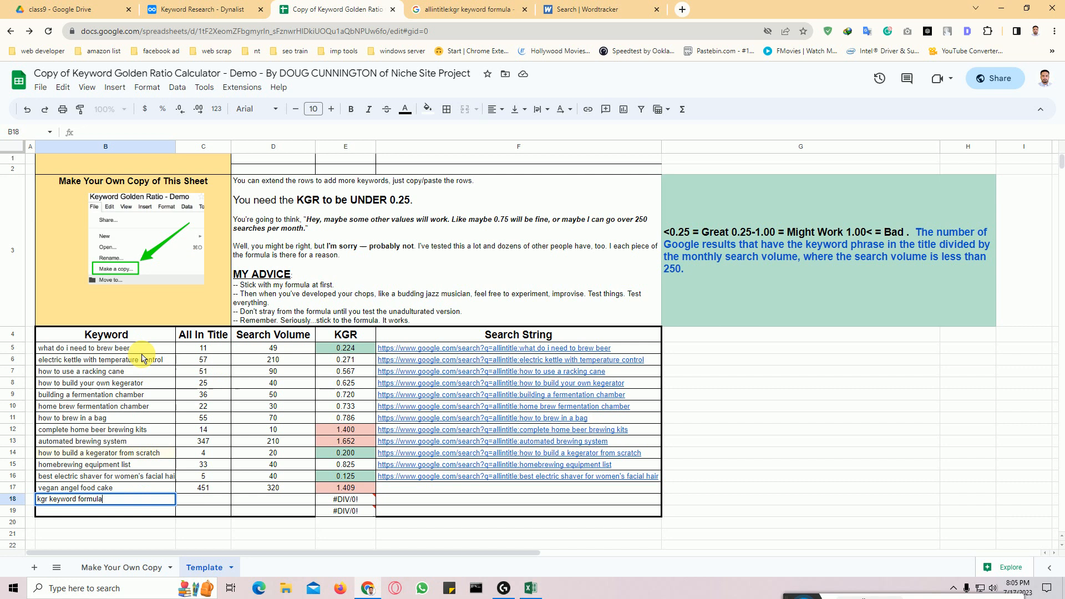
Enter 11 as the All In Title value for "kgr keyword formula" in C18
click(201, 503)
double_click(201, 502)
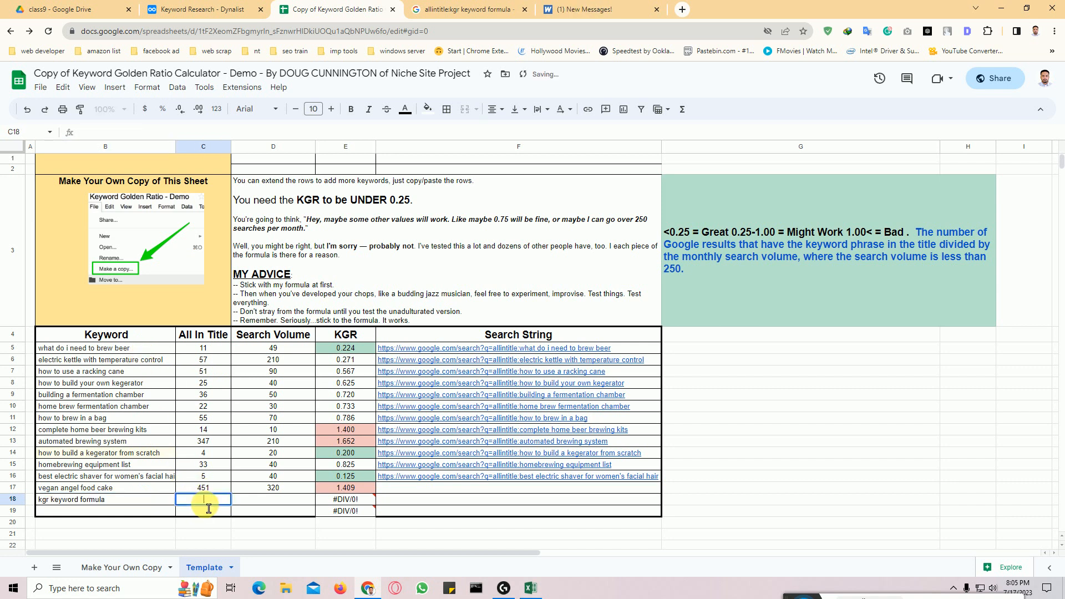
text(11)
key(Tab)
Copy "kgr keyword formula" from the Google query and look it up in Wordtracker to get its search volume
click(444, 9)
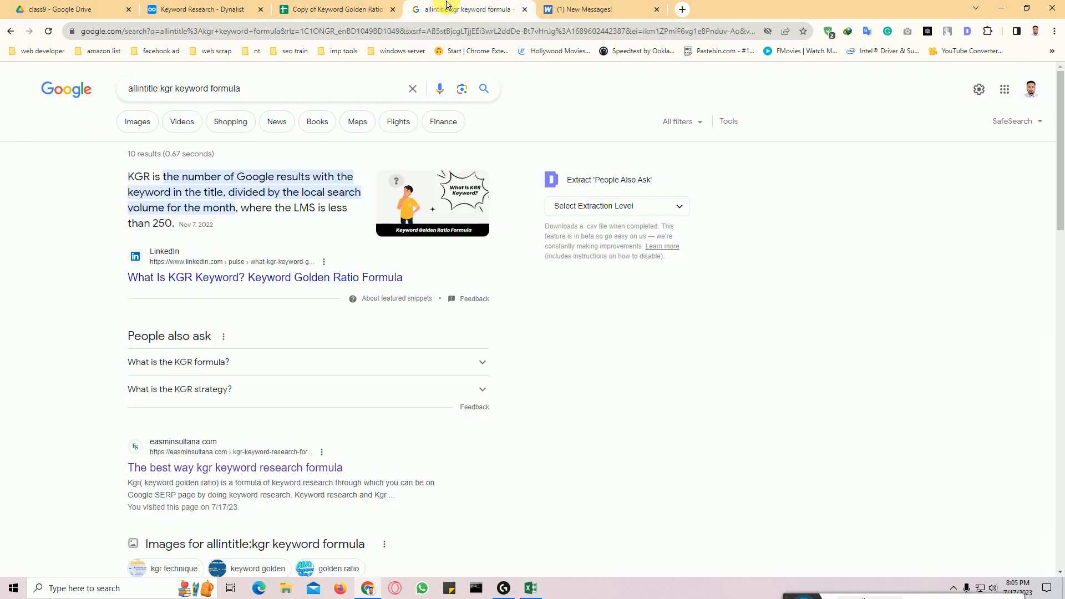
drag(243, 92, 165, 93)
right_click(184, 90)
click(211, 140)
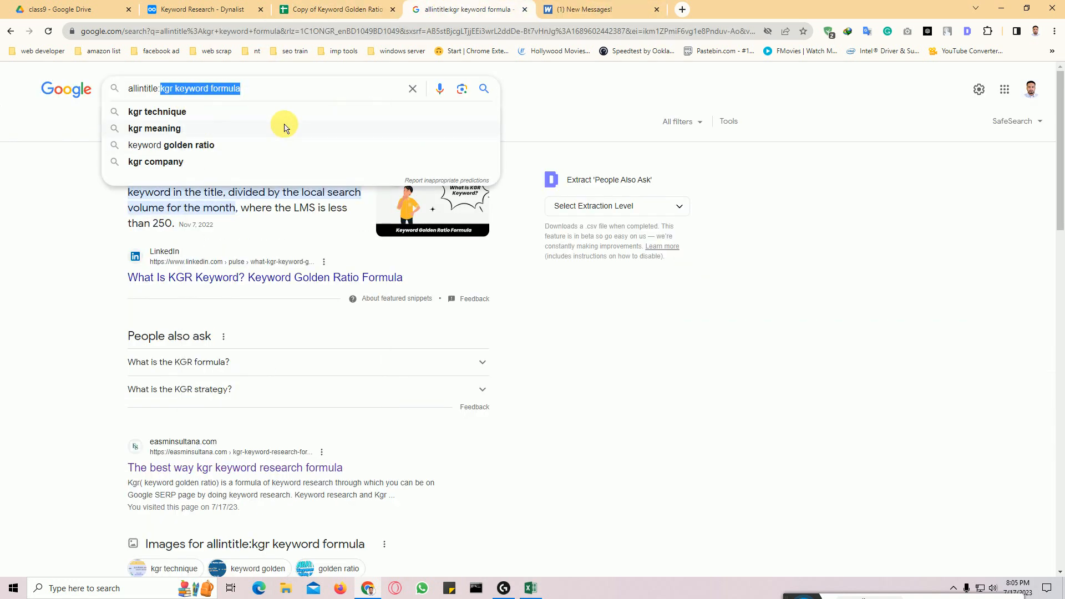
click(560, 9)
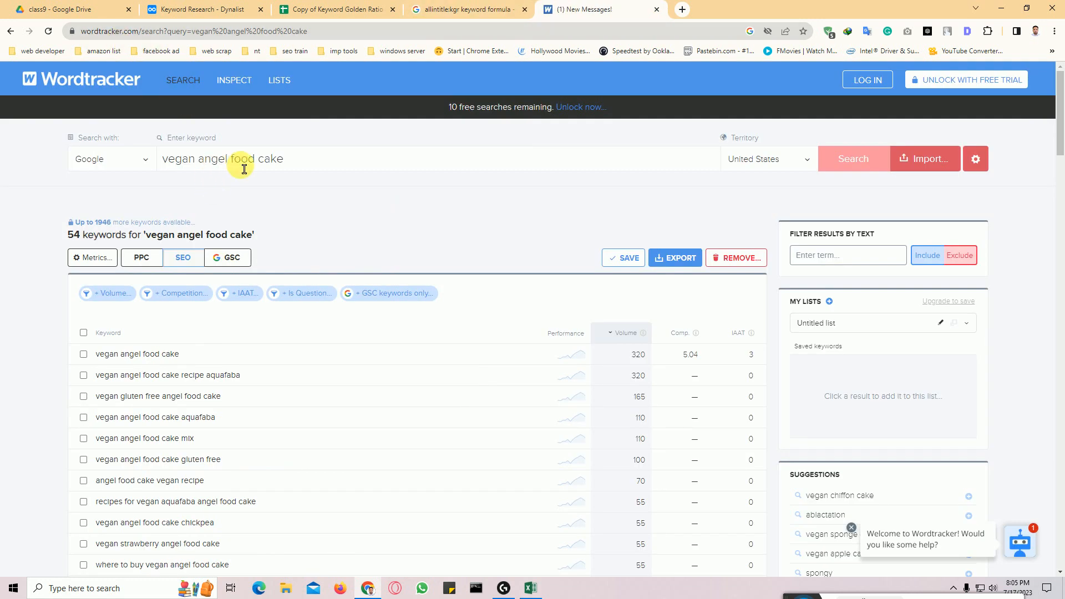
drag(325, 162, 131, 161)
right_click(221, 154)
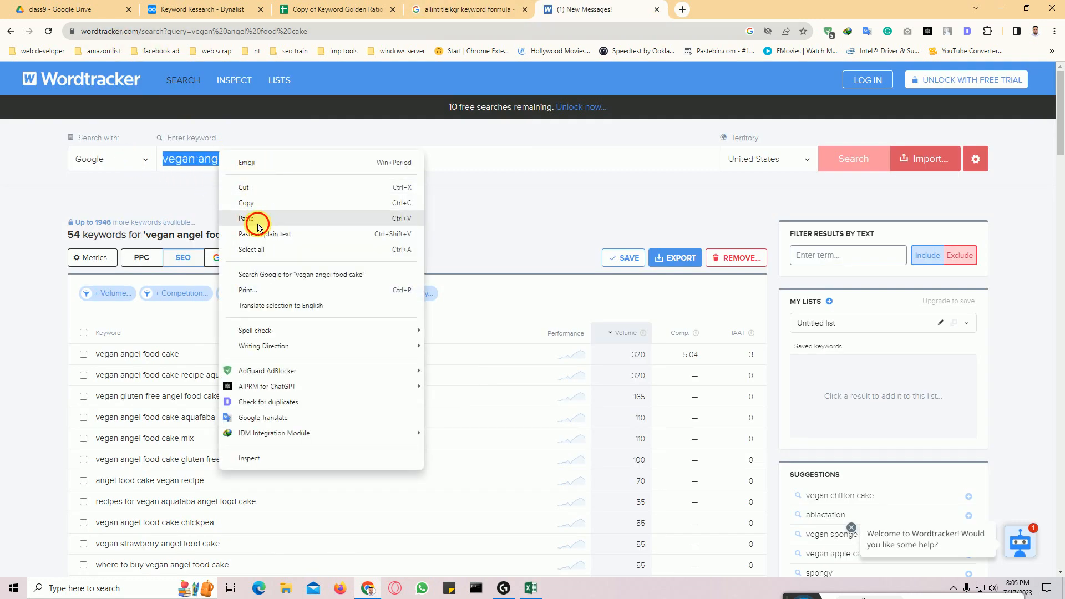
click(255, 218)
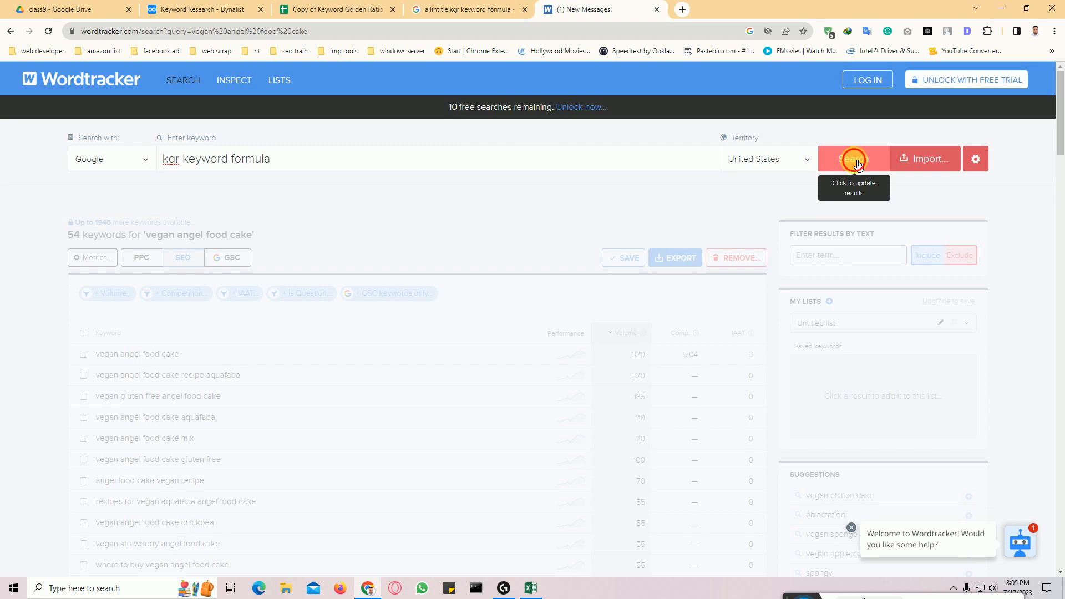
click(857, 161)
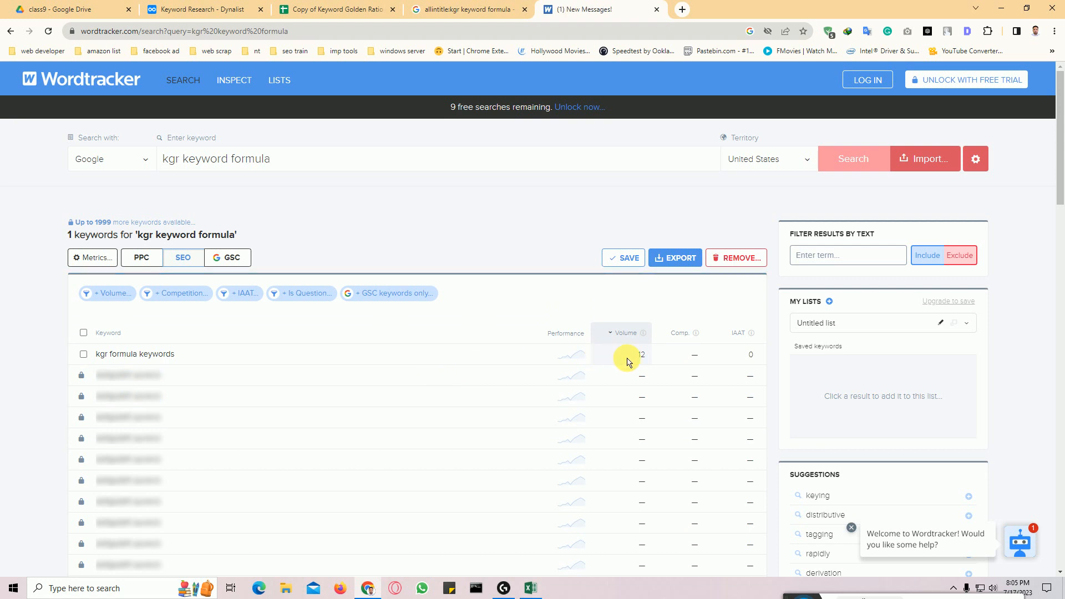
drag(637, 354, 657, 366)
Return to the KGR calculator sheet and enter 12 as the Search Volume in D18
click(337, 9)
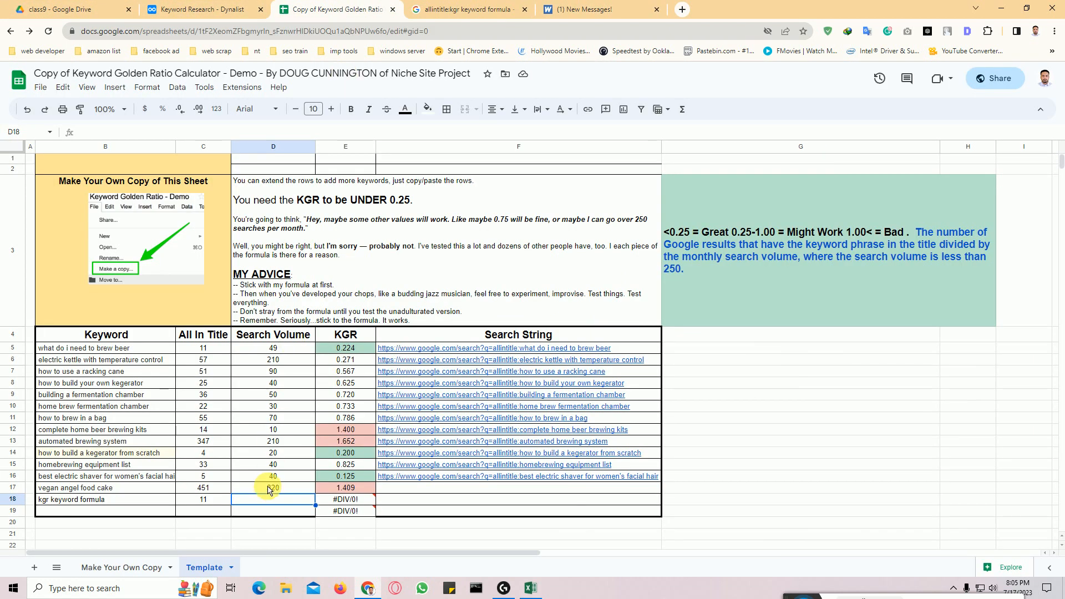
double_click(277, 501)
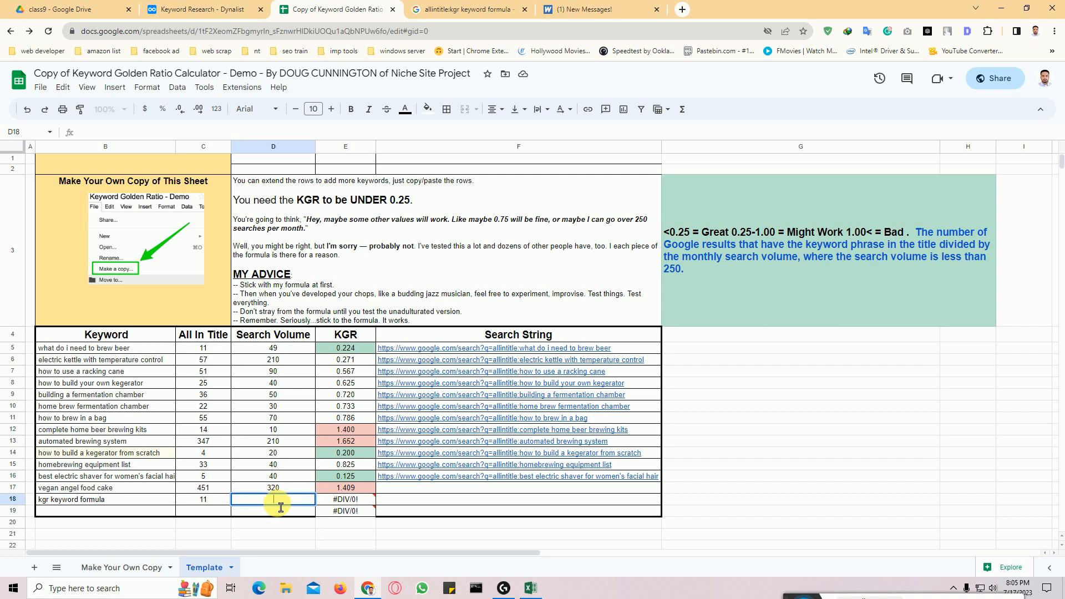
text(12)
click(277, 535)
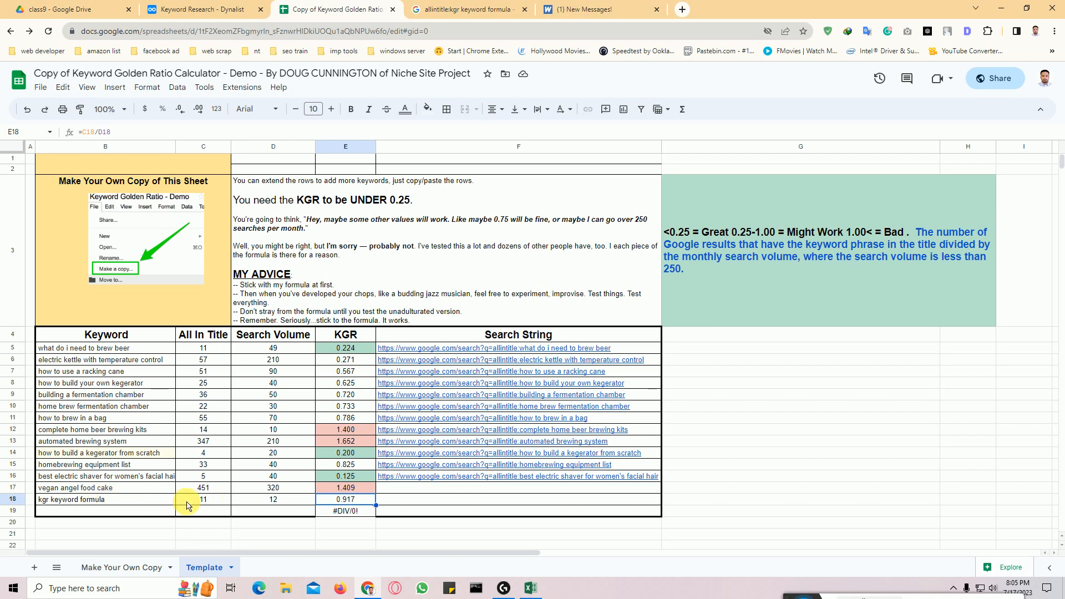
Examine the All In Title, Search Volume and KGR values for "kgr keyword formula" across row 18
drag(194, 502, 340, 502)
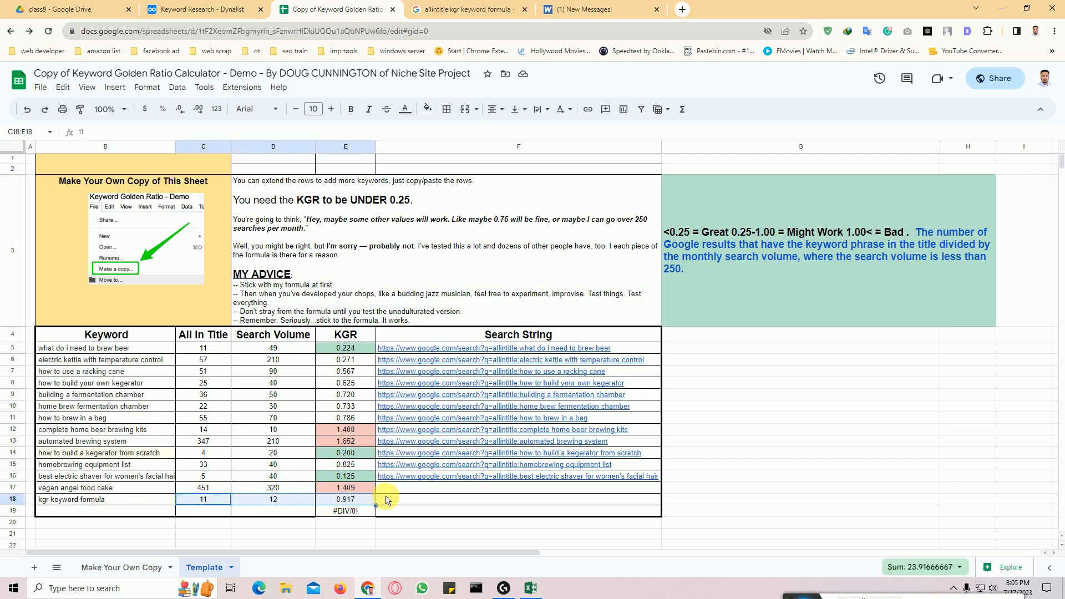
click(342, 501)
drag(149, 505, 345, 501)
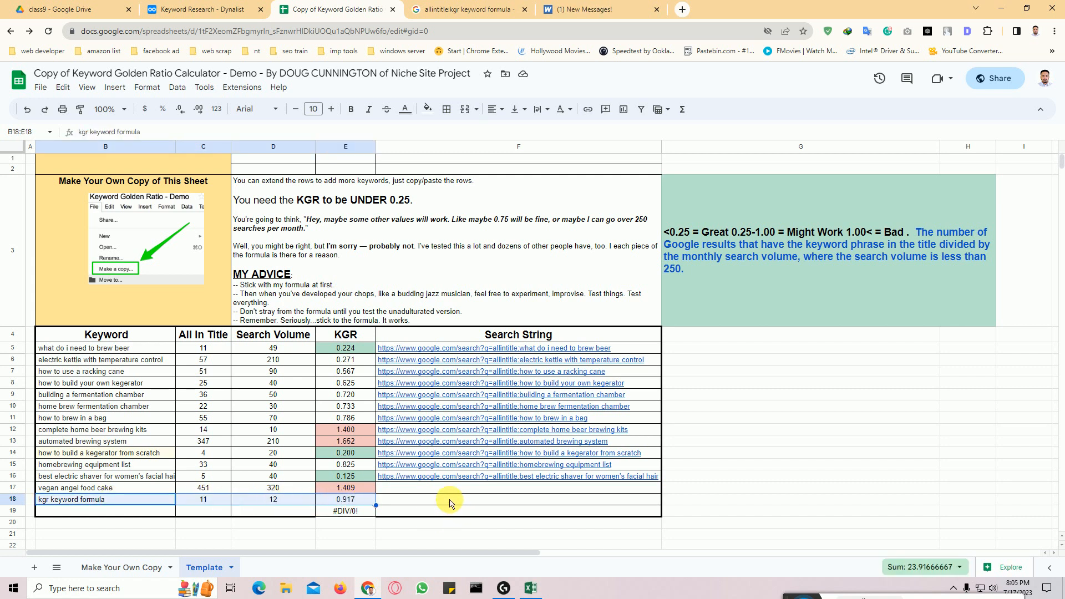
Copy the URL of the Google allintitle search for "kgr keyword formula" into Search String cell F18 and widen column F slightly
double_click(398, 504)
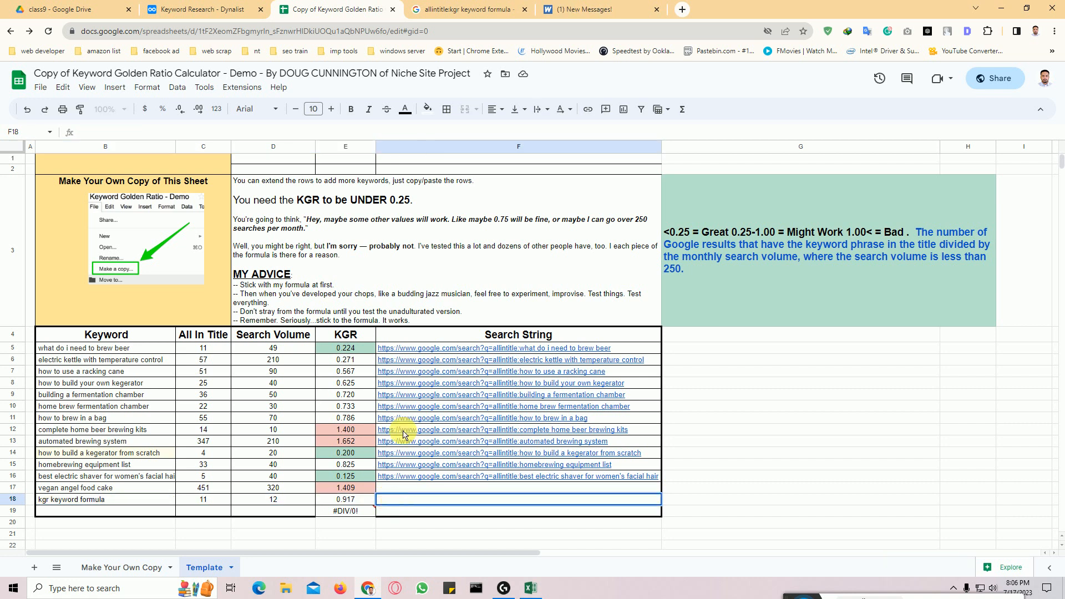
click(461, 9)
click(426, 31)
right_click(425, 36)
click(450, 136)
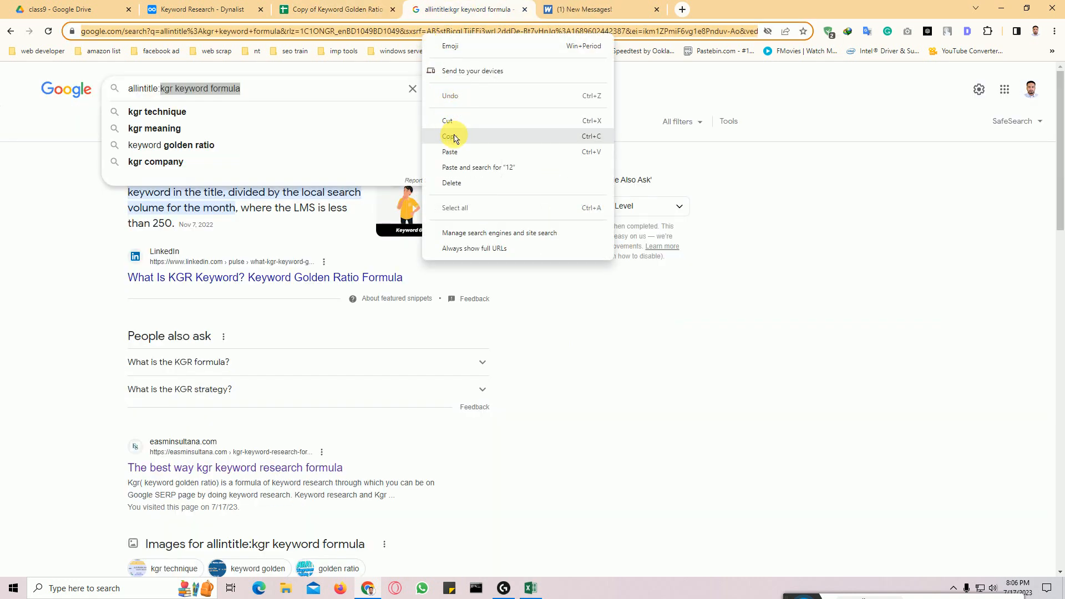
click(339, 10)
right_click(424, 501)
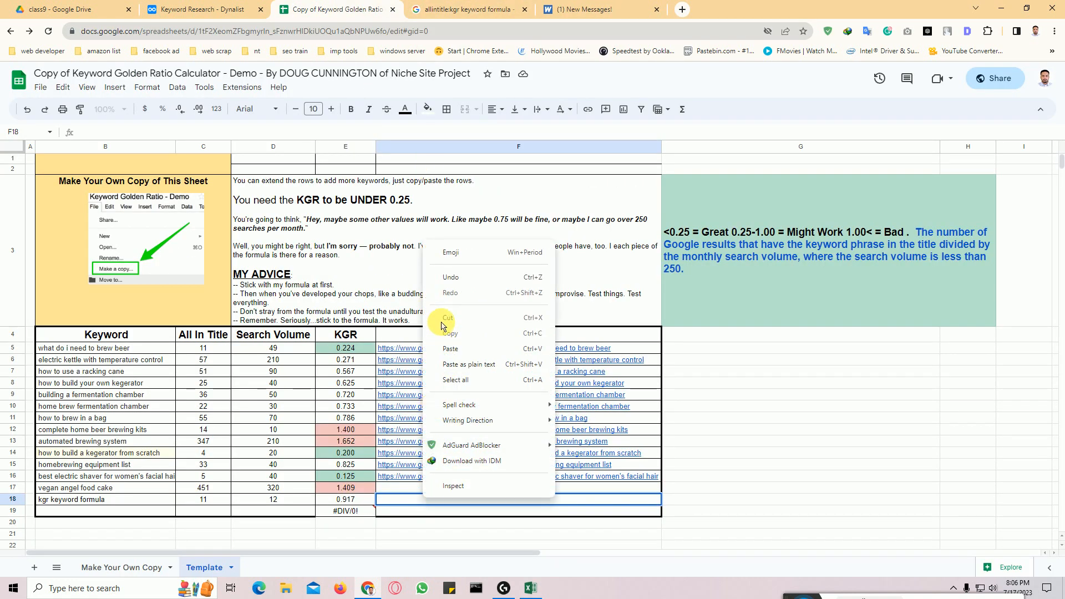
click(455, 347)
click(755, 455)
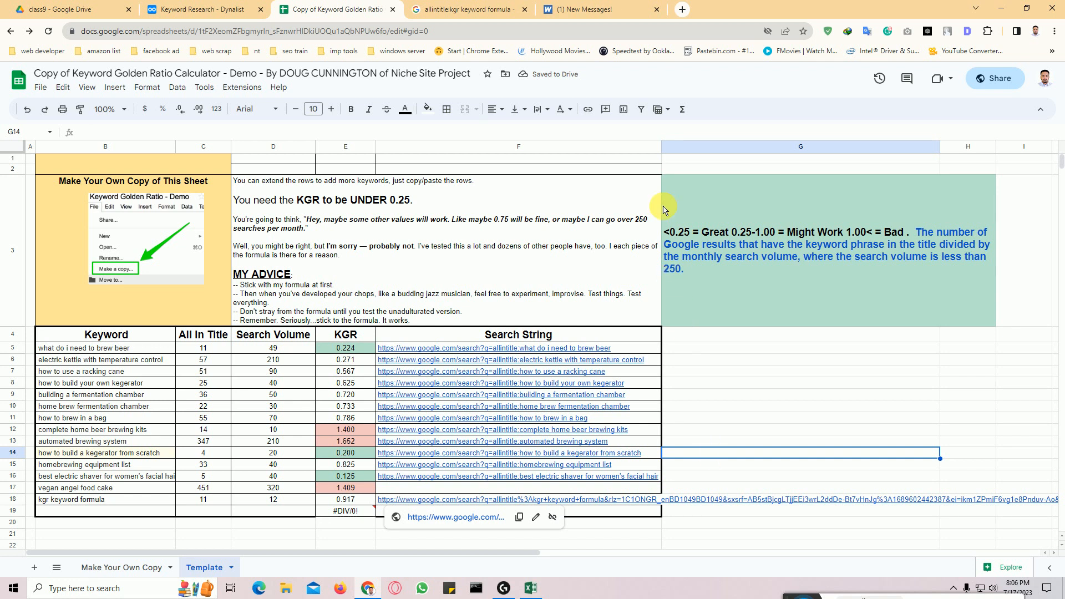
drag(663, 147, 664, 147)
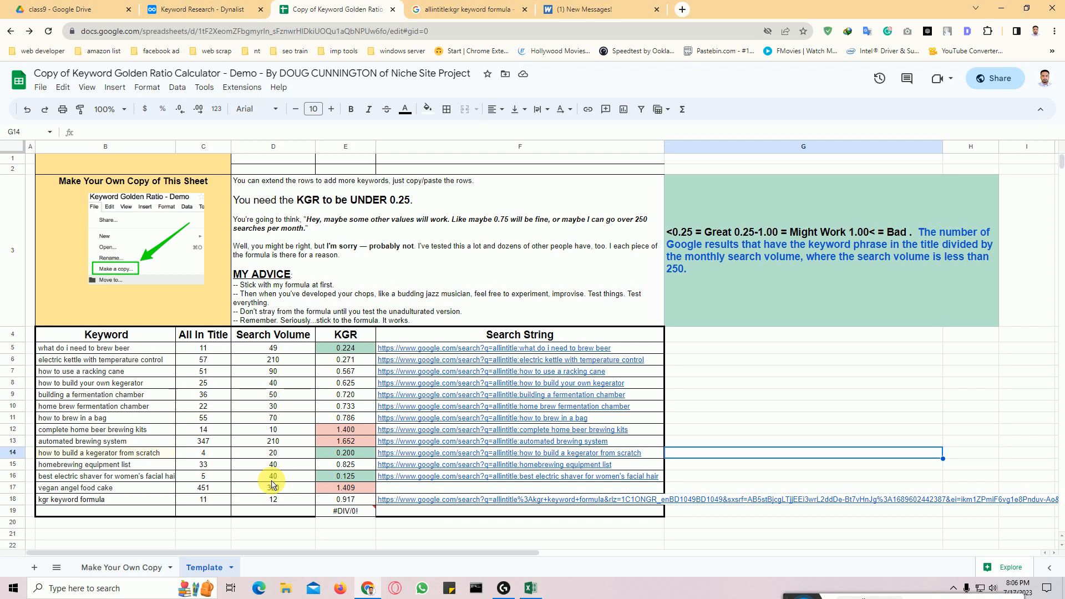
Examine the All In Title, Search Volume and KGR columns from their headers down to row 18
click(474, 336)
drag(164, 351, 203, 337)
click(193, 502)
drag(270, 337, 281, 503)
click(271, 339)
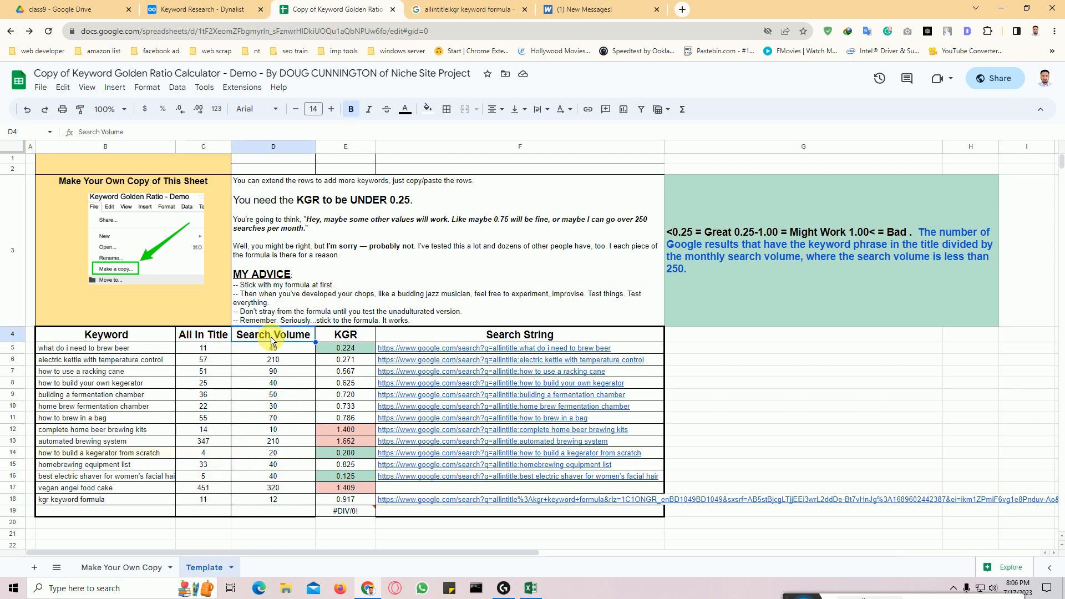
drag(355, 337, 360, 502)
click(350, 336)
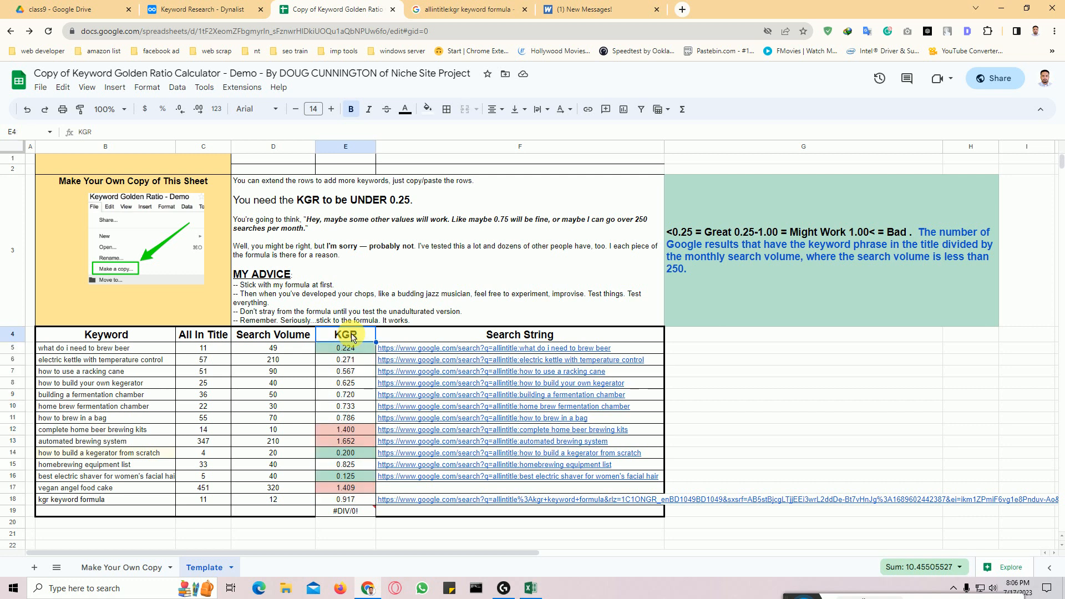
click(361, 501)
drag(361, 501, 355, 335)
click(412, 323)
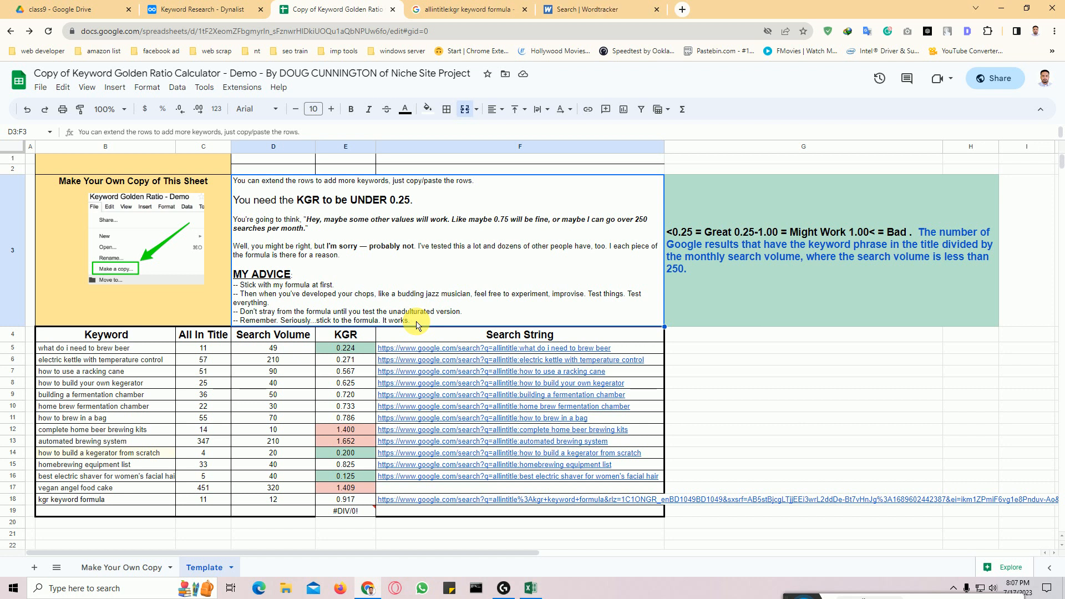
Check the Google result count for "allintitle:kgr keyword formula" and review the Search Volume and KGR cells in row 18
click(469, 9)
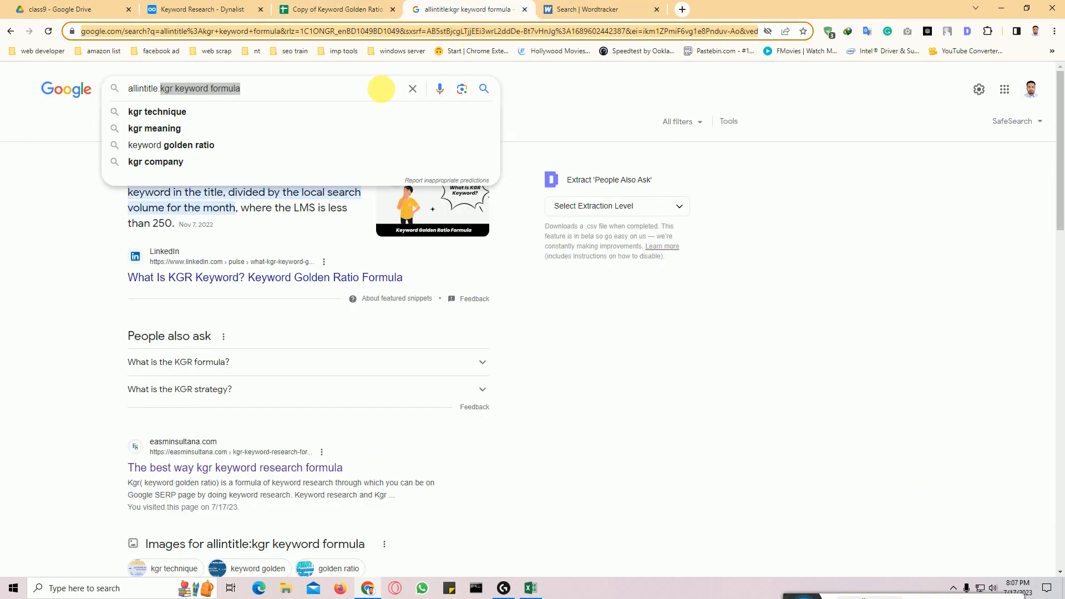
click(281, 92)
click(54, 165)
drag(129, 156, 143, 161)
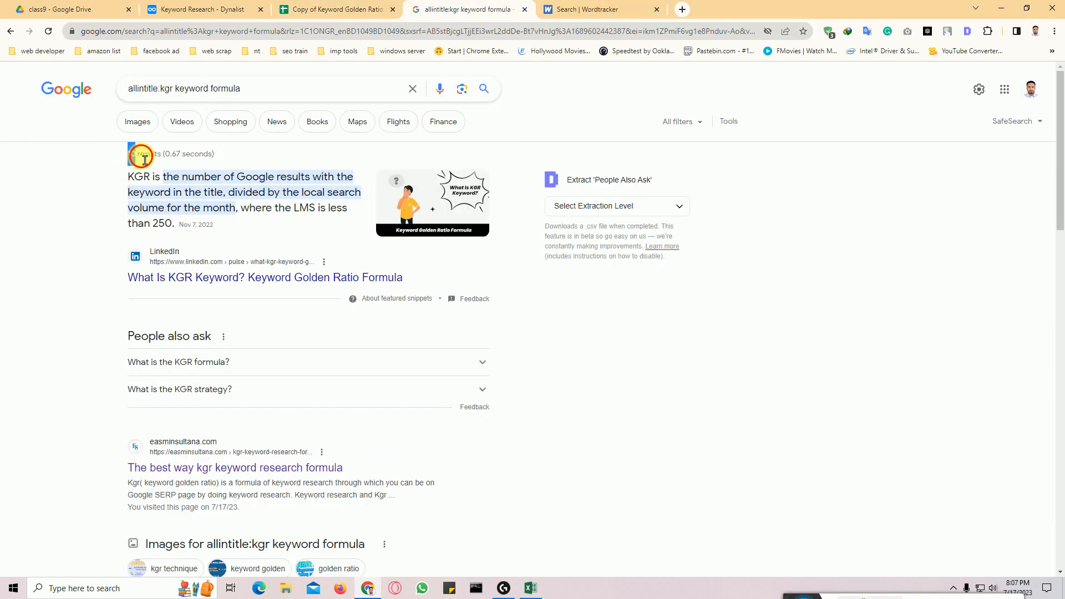
click(333, 10)
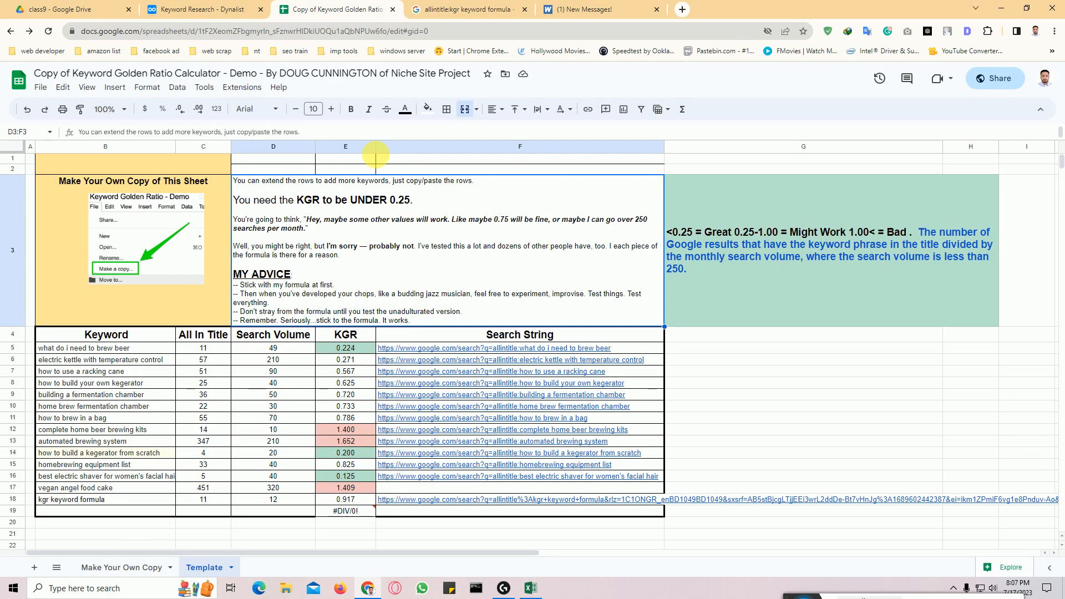
click(273, 501)
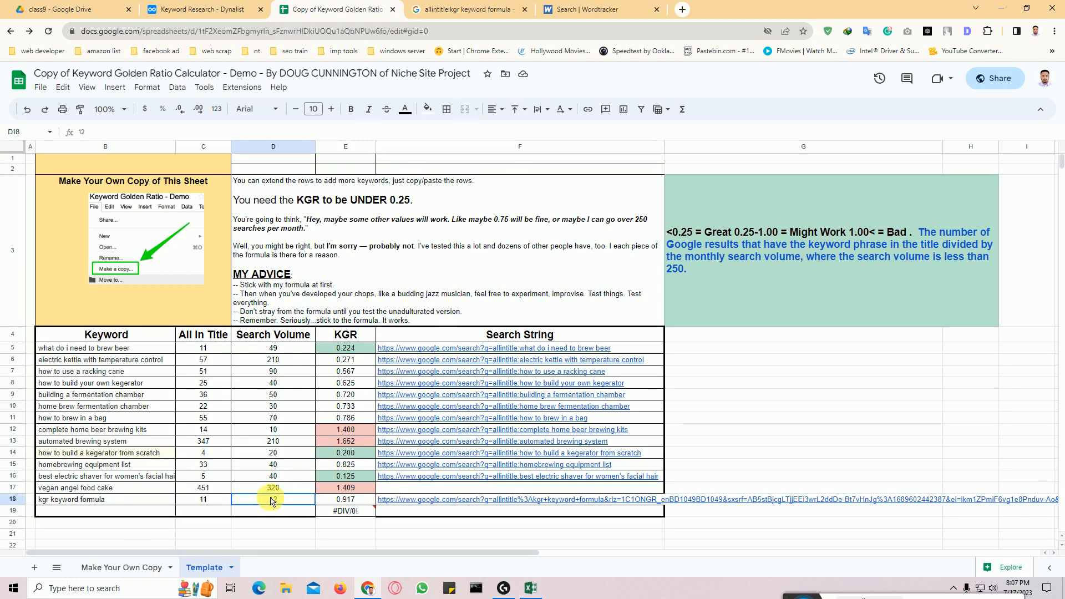
click(322, 504)
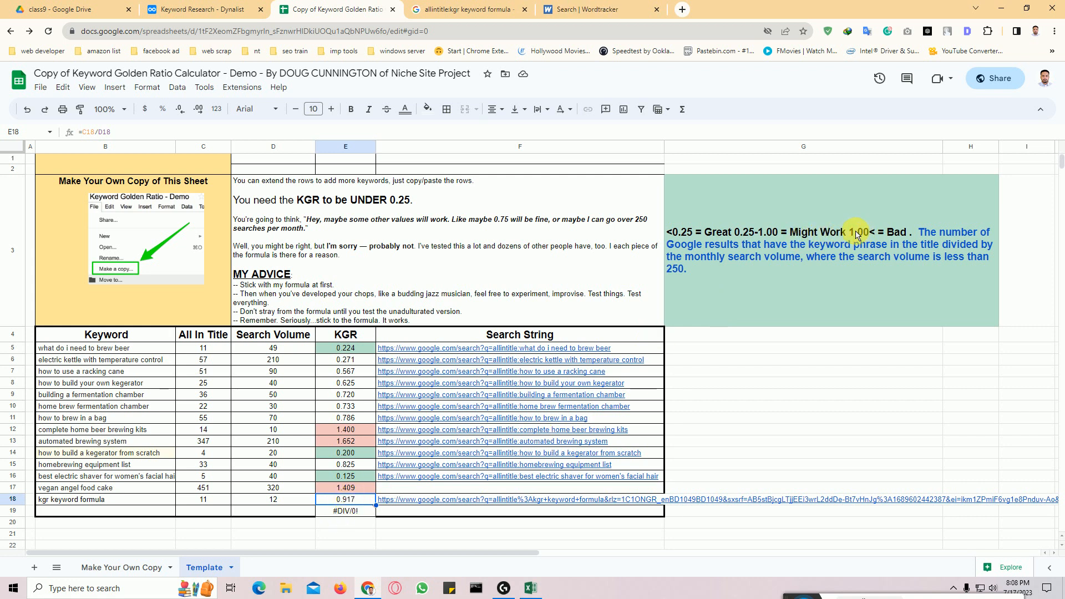
click(759, 394)
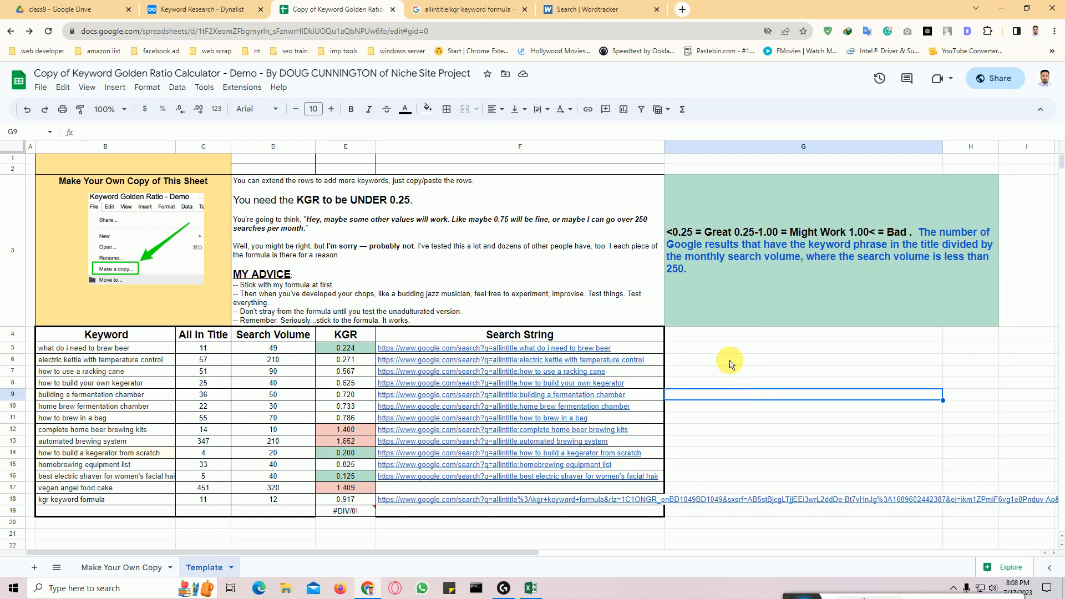
drag(712, 333, 741, 509)
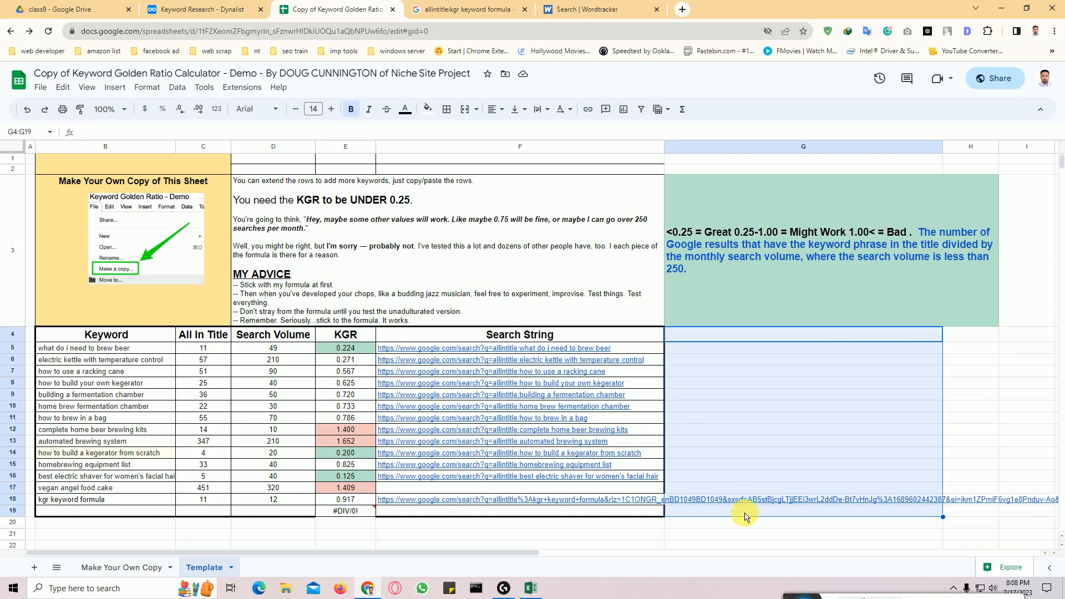
click(744, 439)
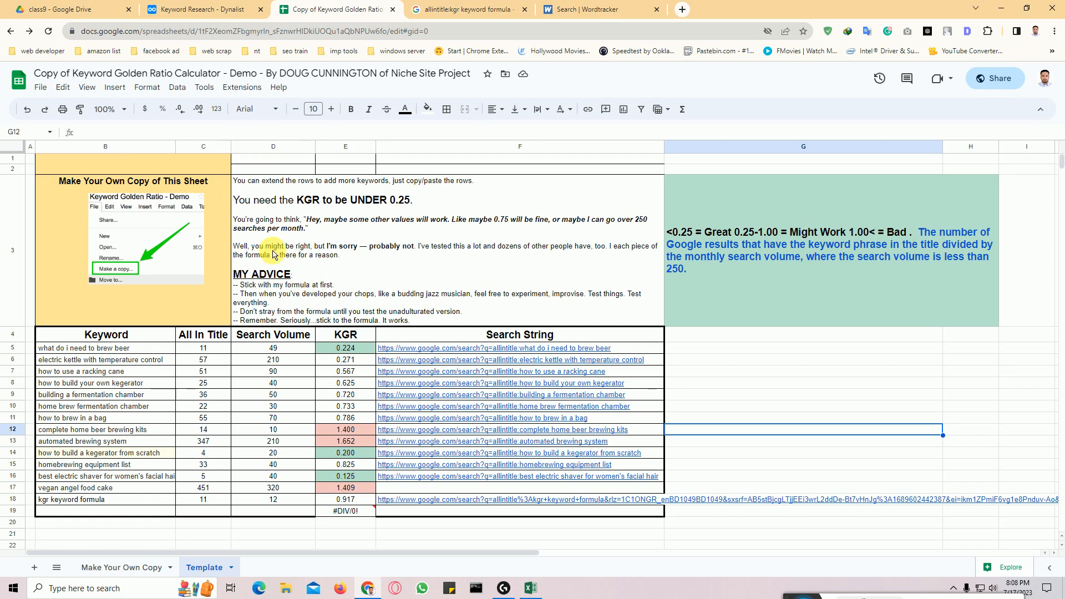
Compare the keyword and All In Title entries in B18 and C18 with the Google allintitle results page
double_click(79, 502)
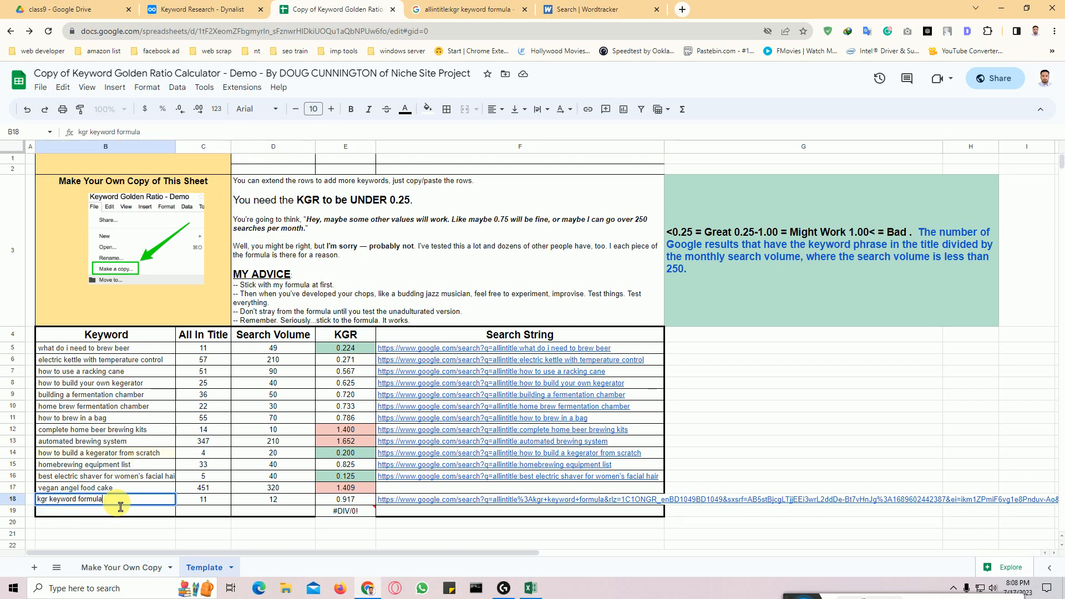
drag(120, 502, 27, 498)
click(206, 500)
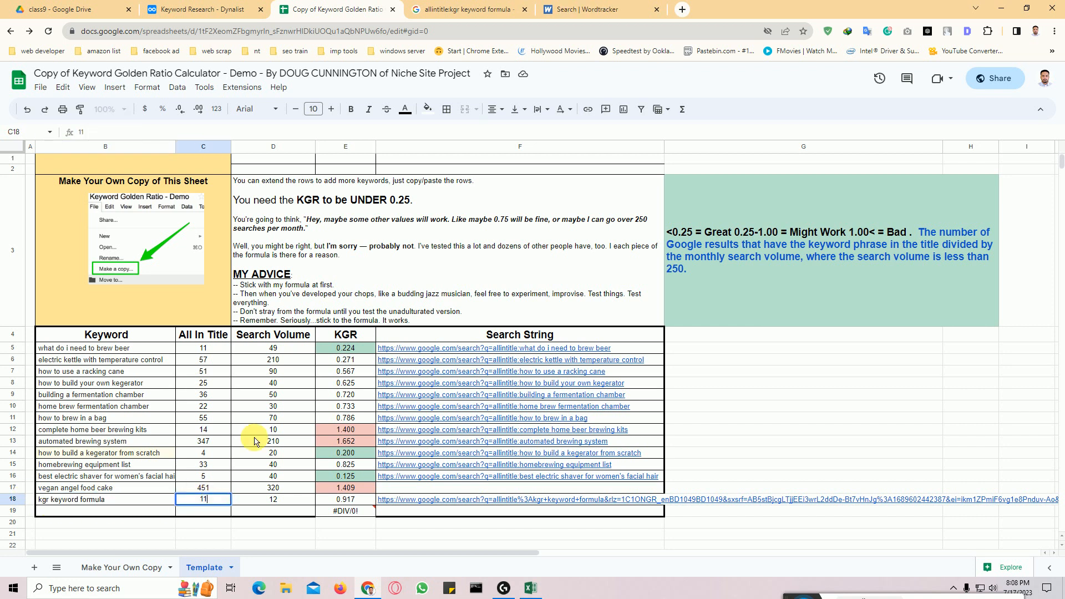
click(475, 13)
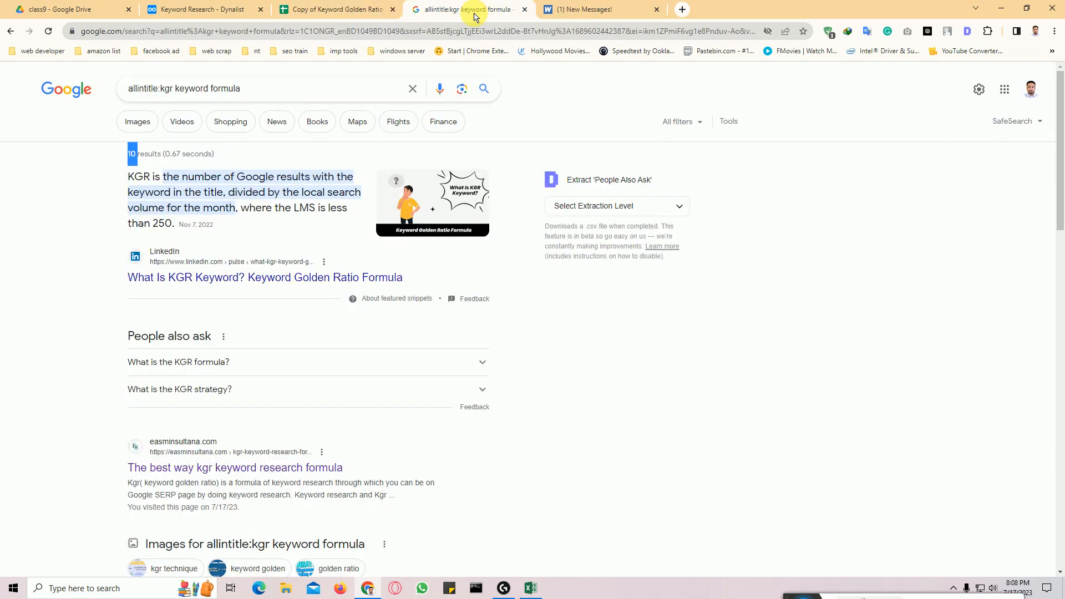
click(155, 163)
click(333, 9)
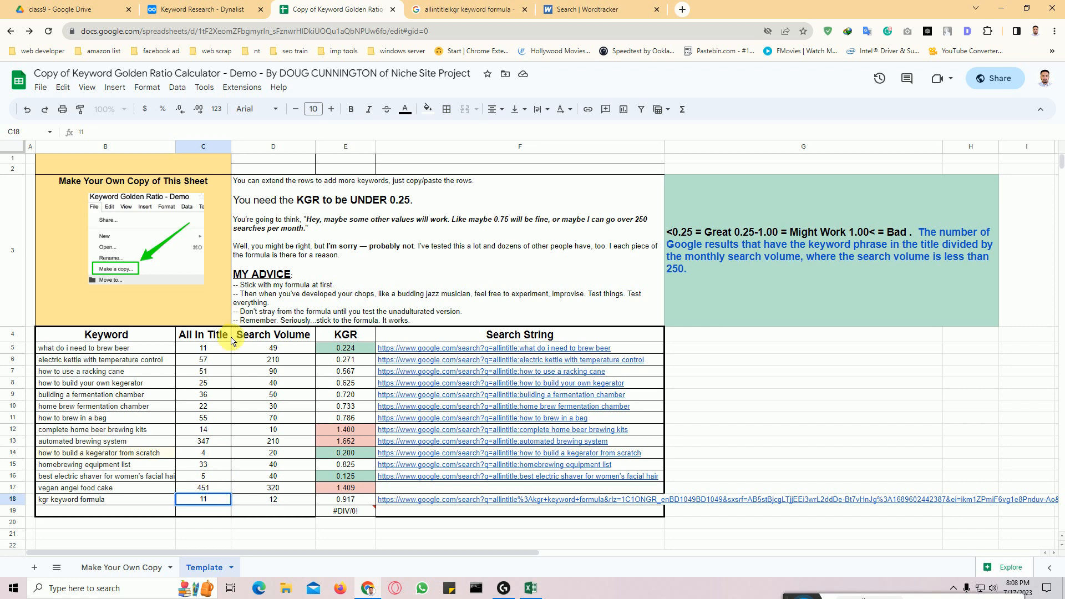
Compare the Search Volume entry in D18 with the Wordtracker result for "kgr keyword formula" and return to the sheet
double_click(260, 498)
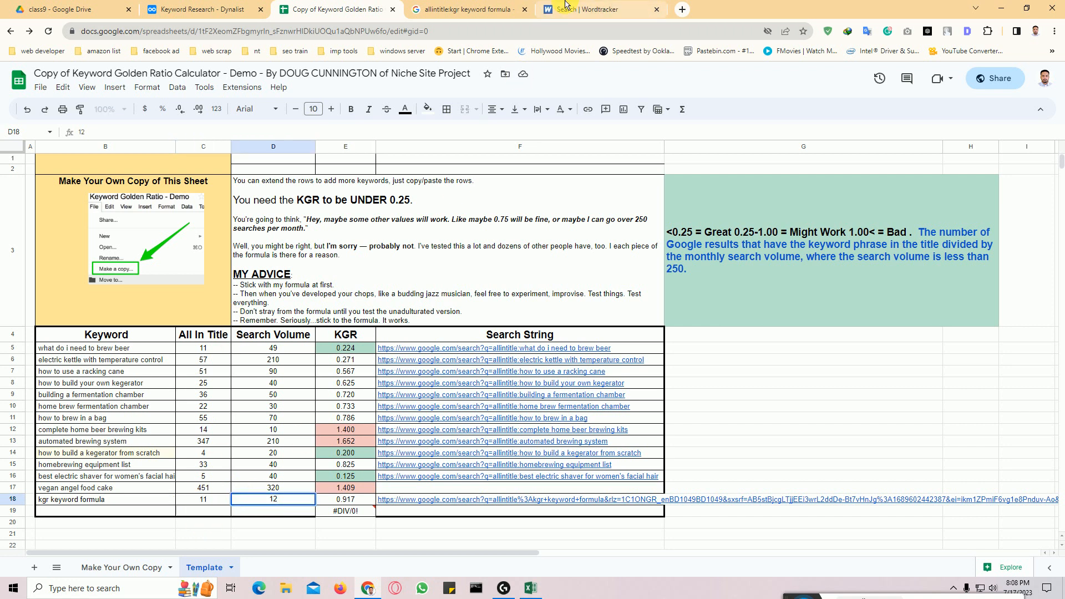
click(567, 8)
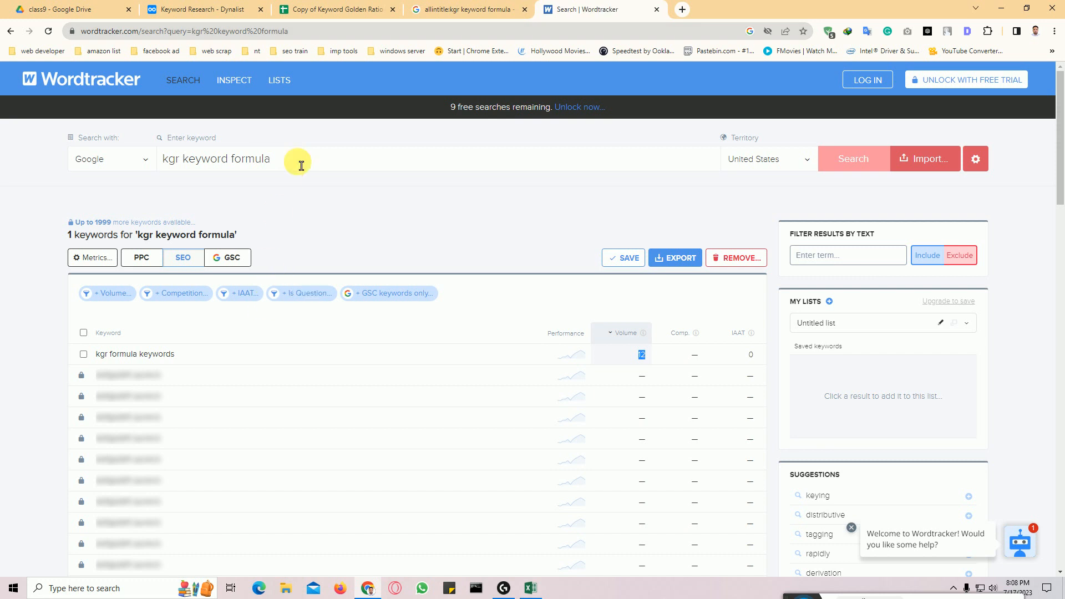
drag(297, 161, 176, 161)
click(321, 154)
click(345, 10)
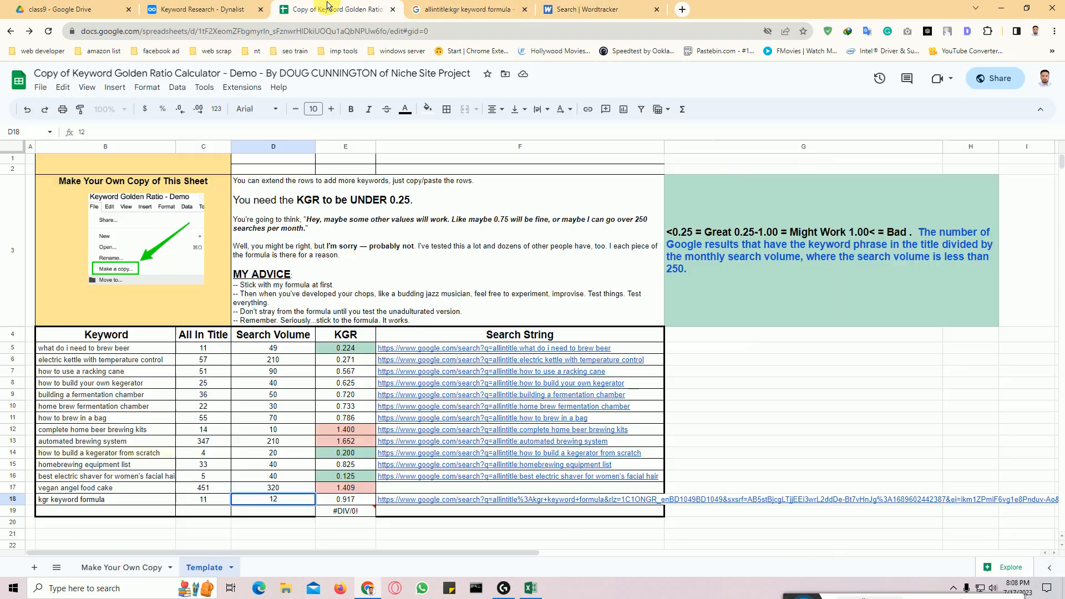
Review the KGR formula in E18 and the KGR column from its header to row 18
click(343, 501)
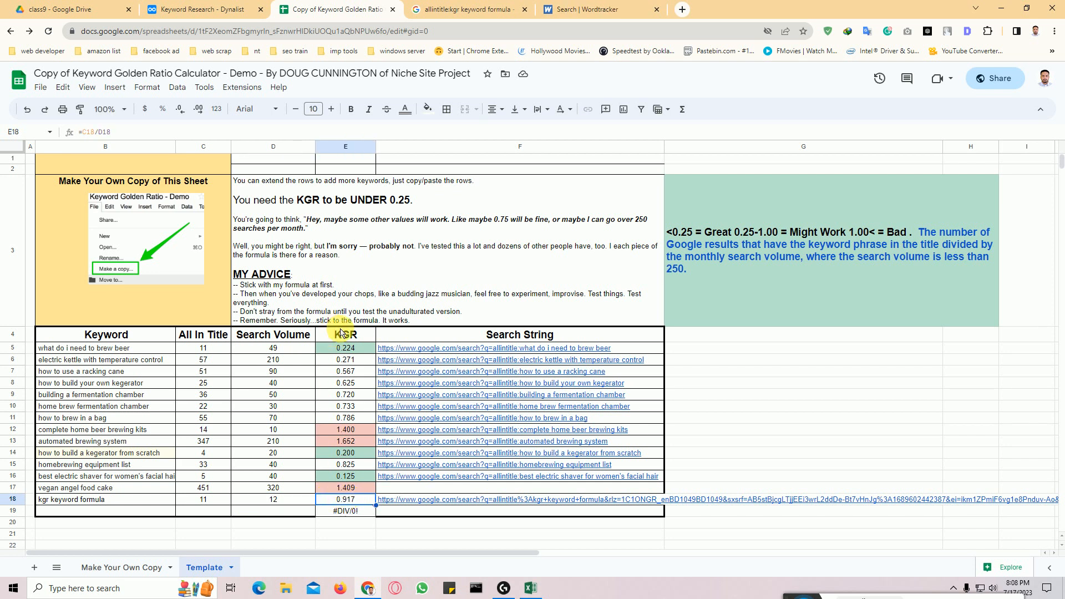
drag(339, 333, 354, 503)
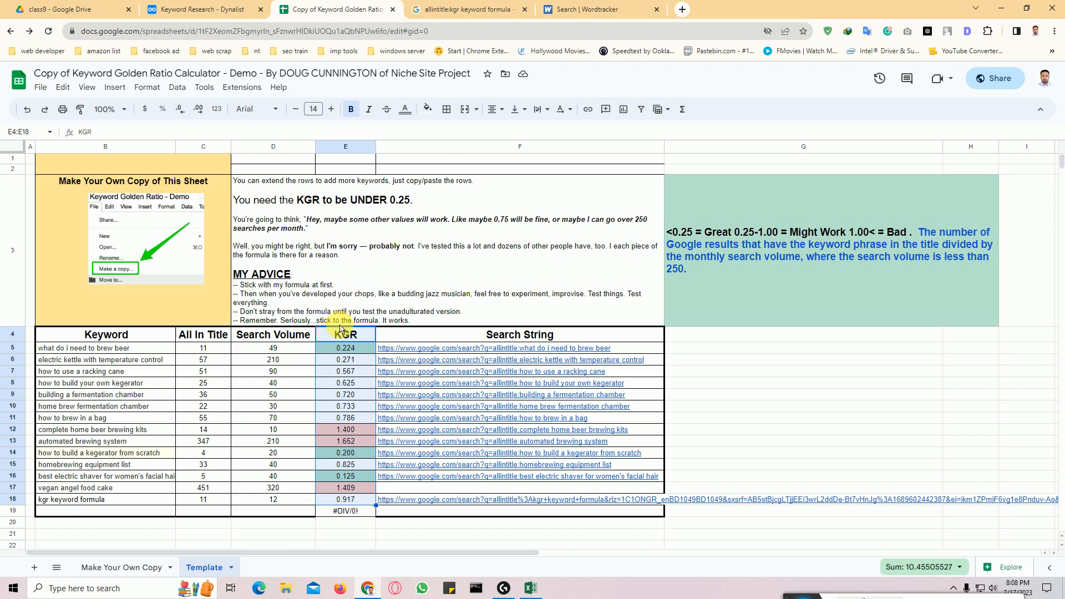
click(348, 334)
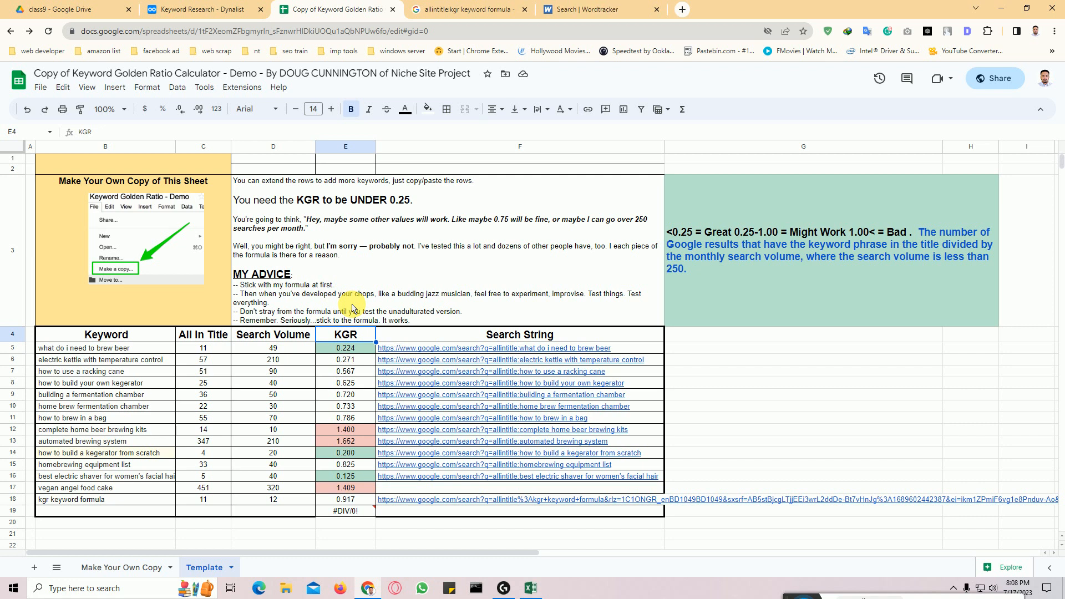
Examine the whole keyword table from the Keyword header to the Search String column, including the KGR cell E13
drag(105, 334, 655, 514)
click(730, 433)
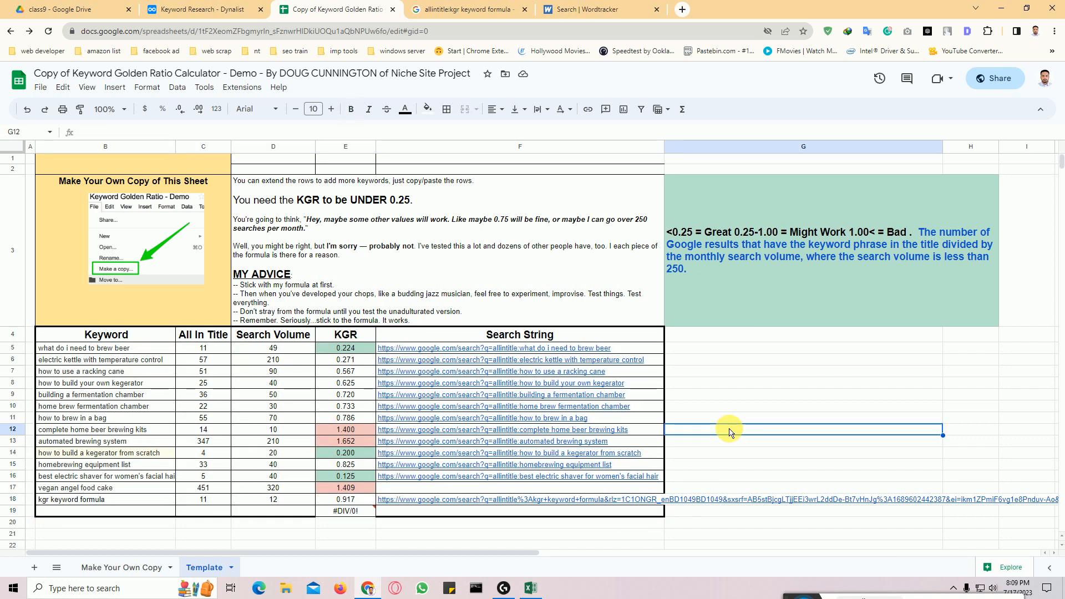
drag(83, 334, 655, 513)
drag(142, 333, 661, 514)
click(733, 422)
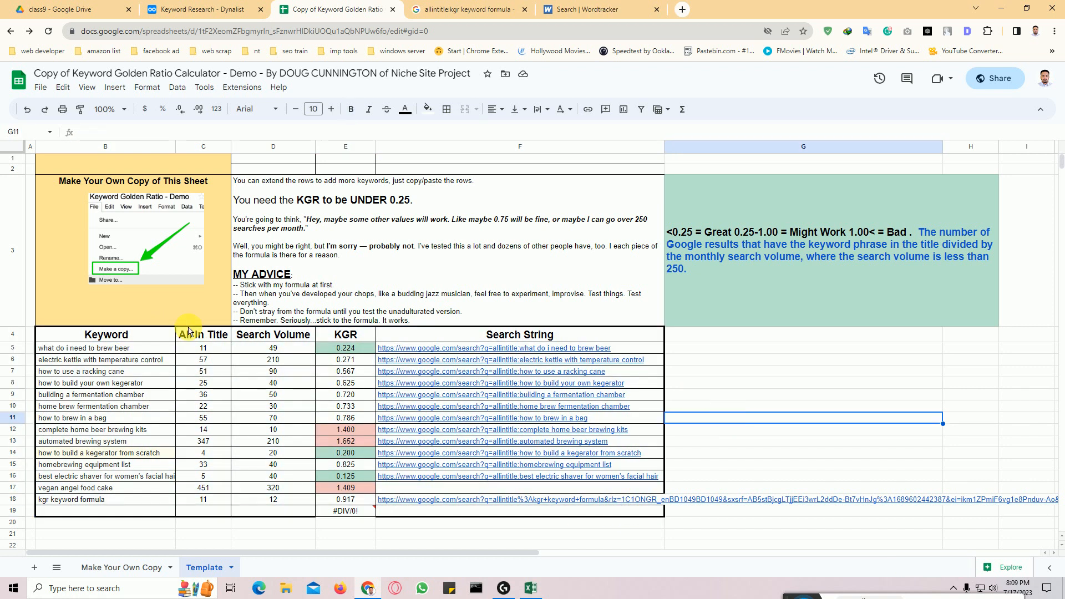
drag(126, 336, 649, 514)
click(746, 430)
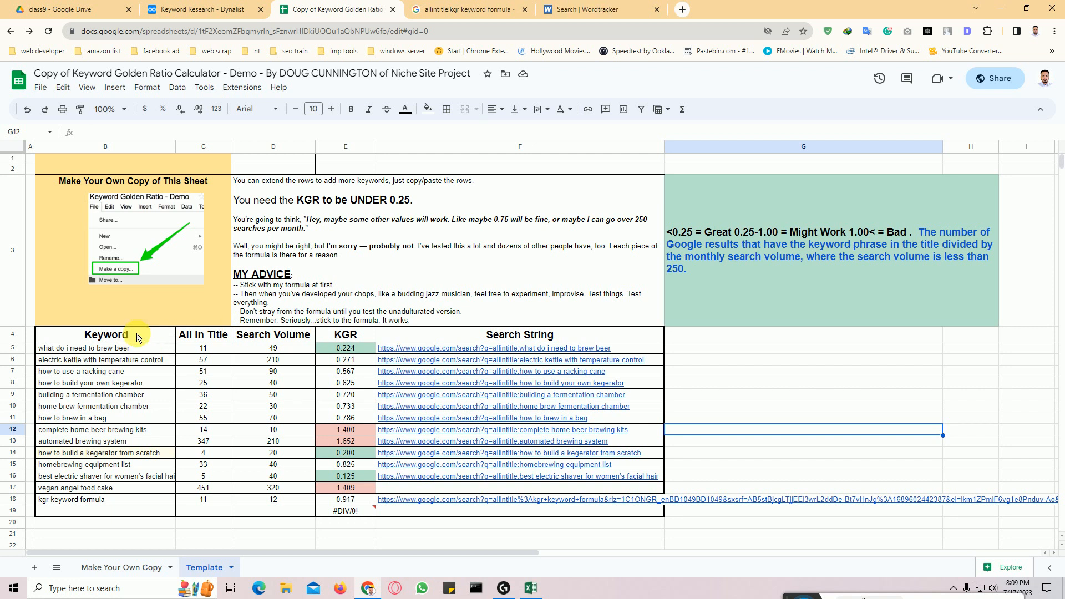
drag(138, 337, 647, 505)
click(721, 453)
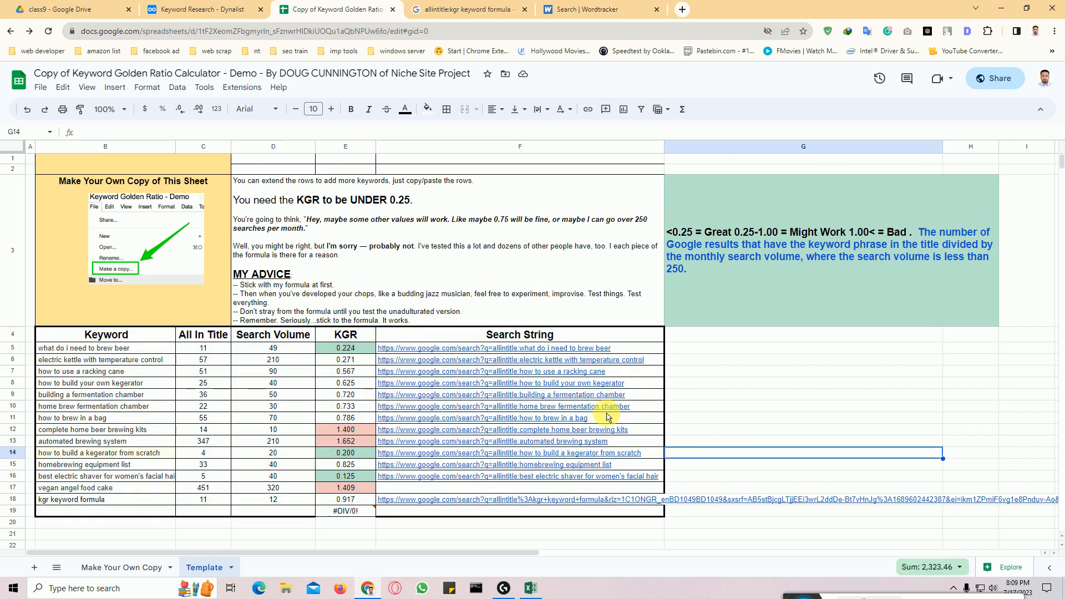
drag(131, 336, 278, 488)
click(349, 445)
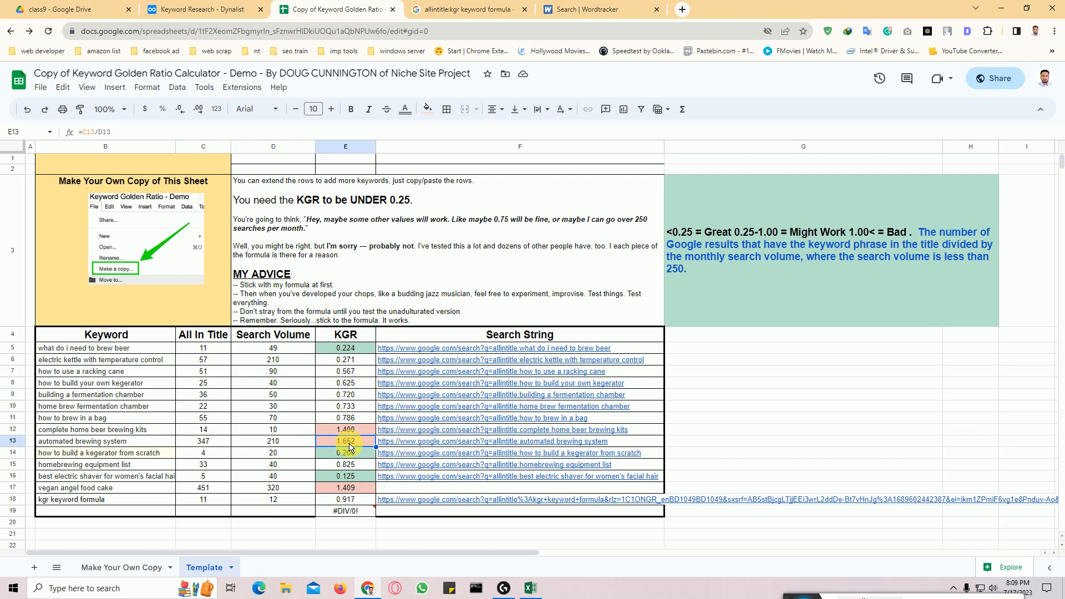
Review the keyword list in B5:B18 and the empty keyword cell B19 below it
drag(112, 499, 120, 346)
scroll(168, 411, down, 3)
click(190, 361)
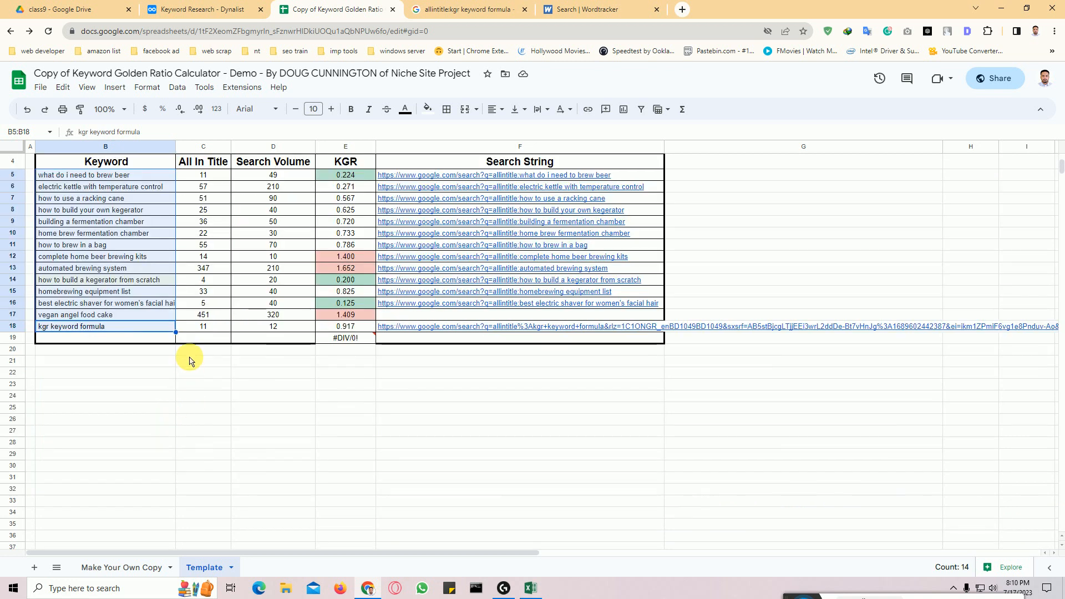
click(141, 341)
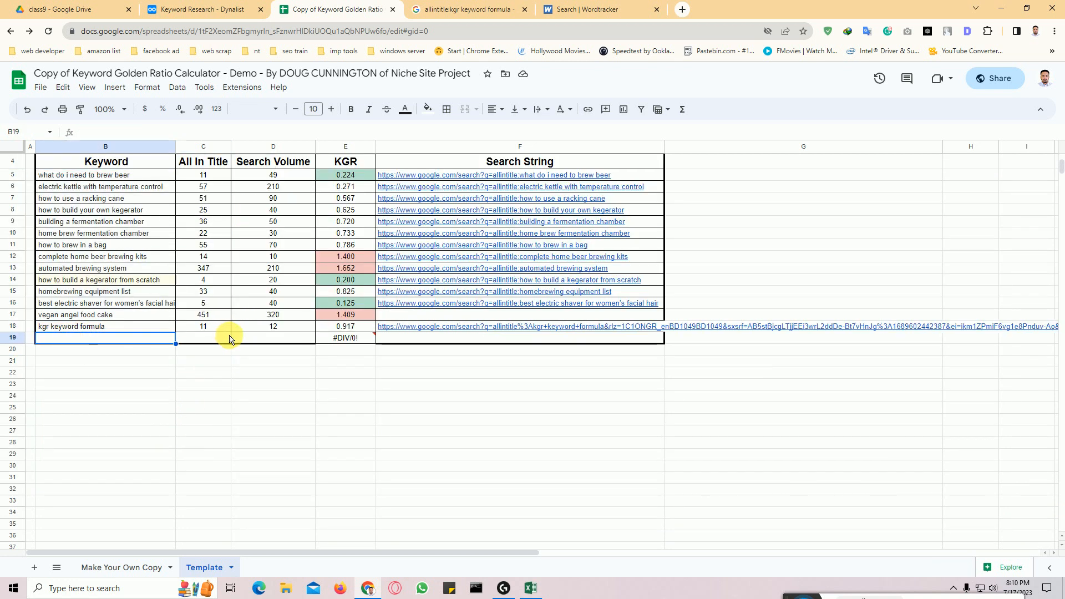
Copy the KGR formula from E18 into E20 and fill it down through E29
click(348, 329)
right_click(348, 329)
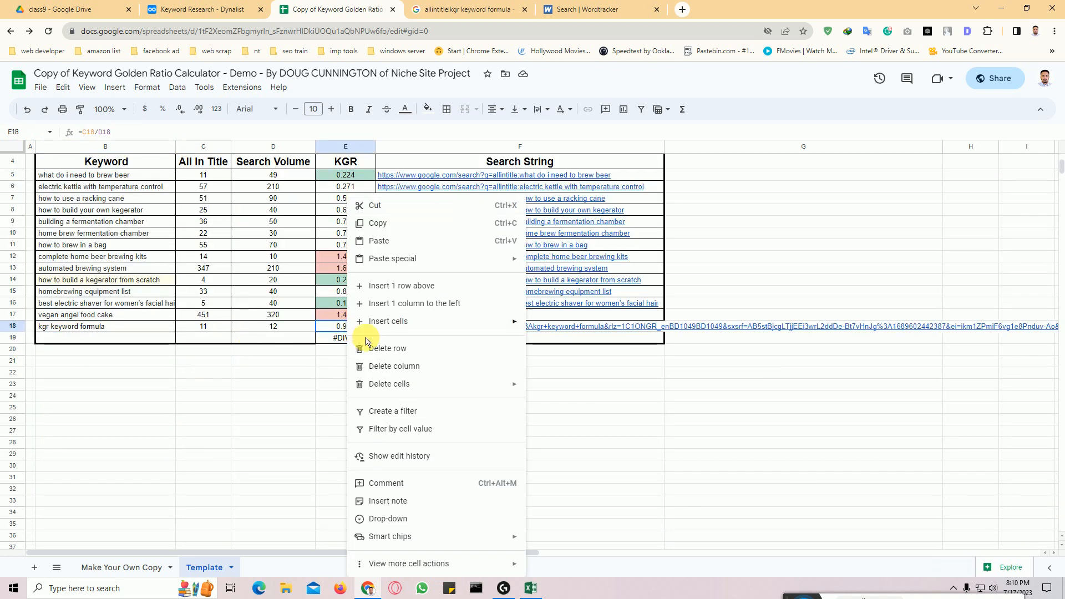
click(396, 224)
right_click(348, 339)
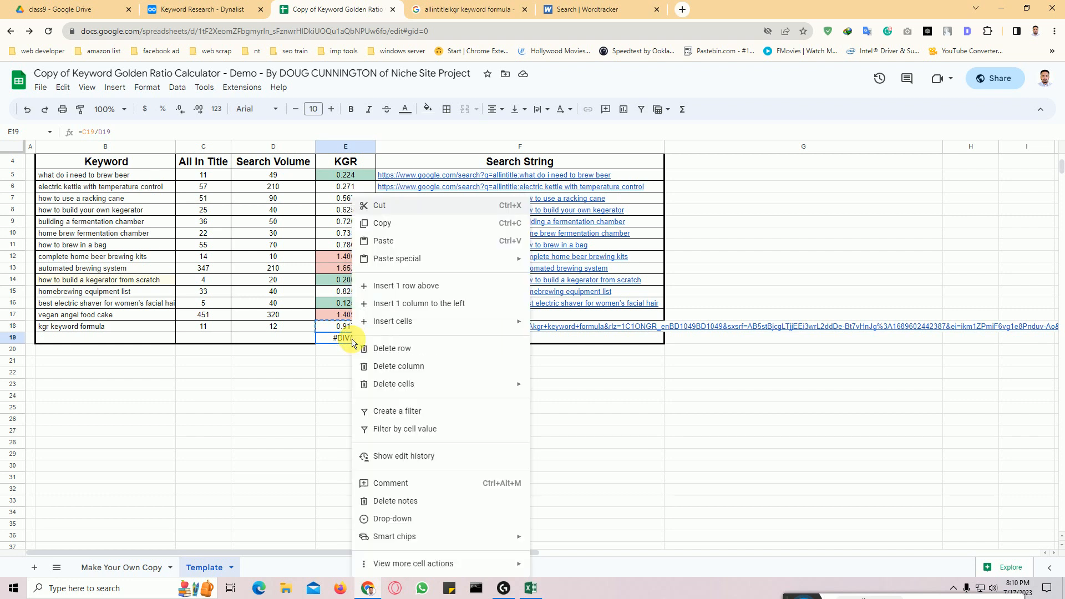
right_click(336, 351)
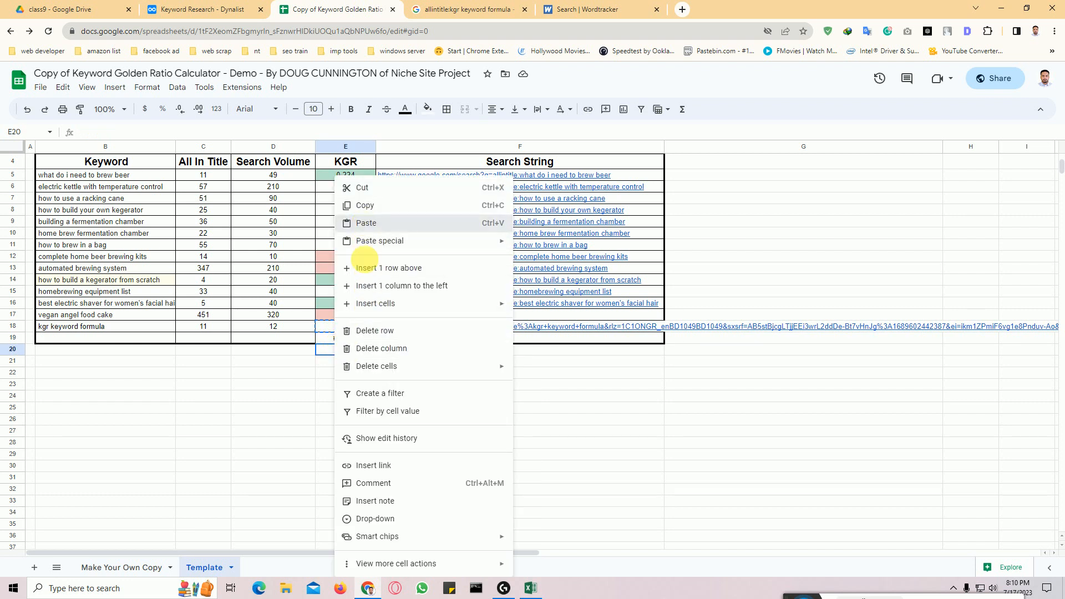
click(366, 223)
drag(377, 355, 376, 460)
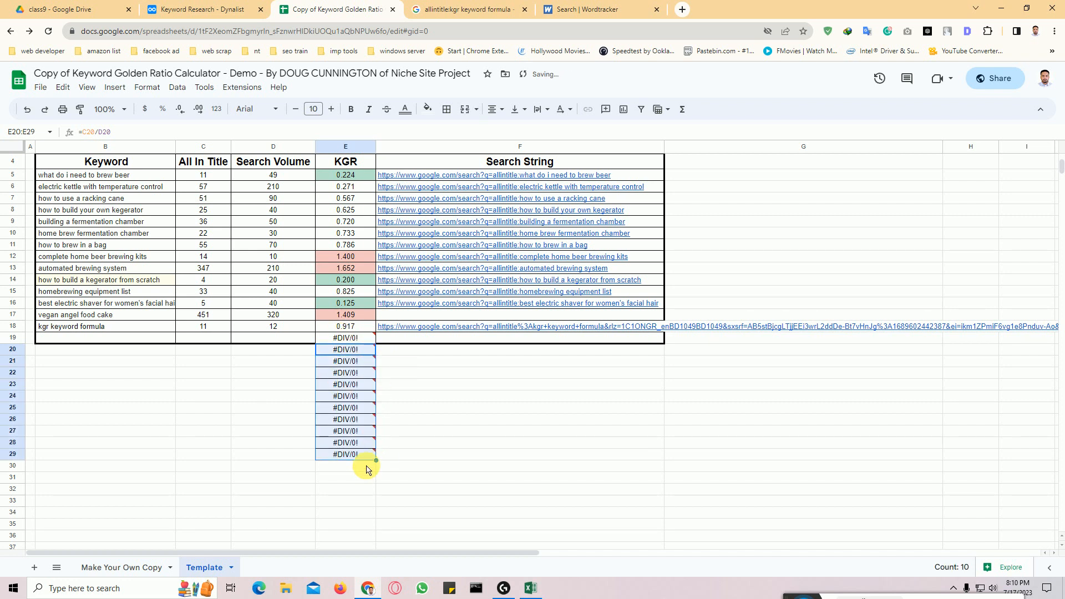
click(333, 481)
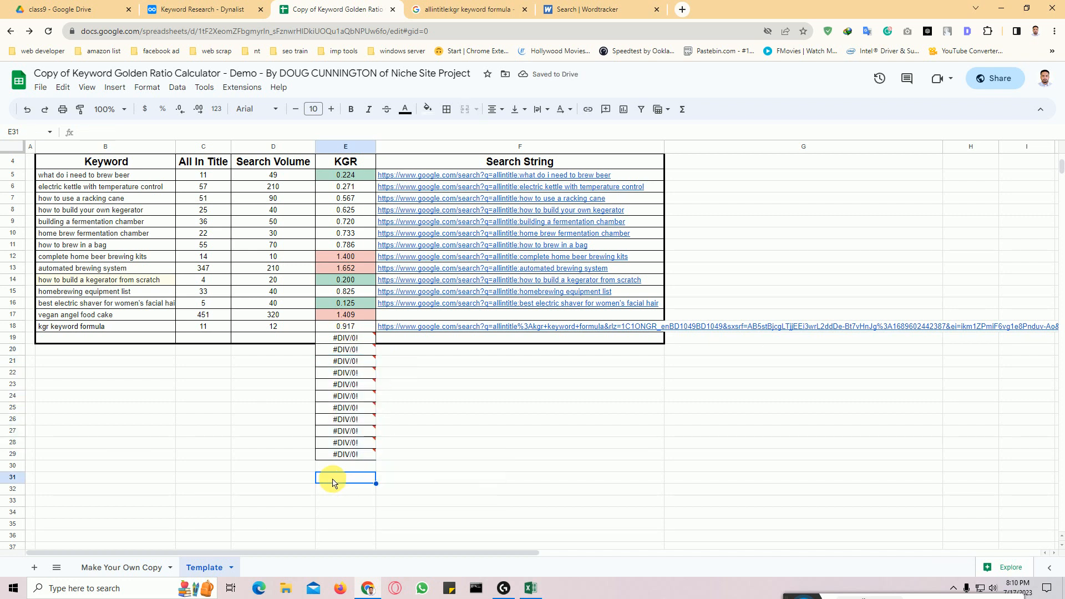
click(73, 337)
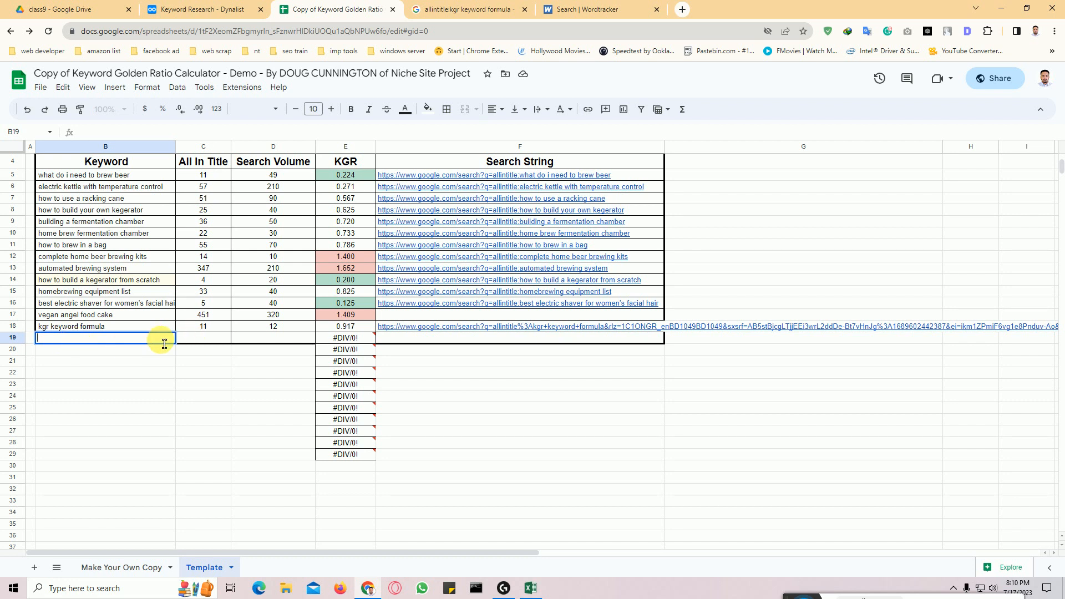
text(vegan food)
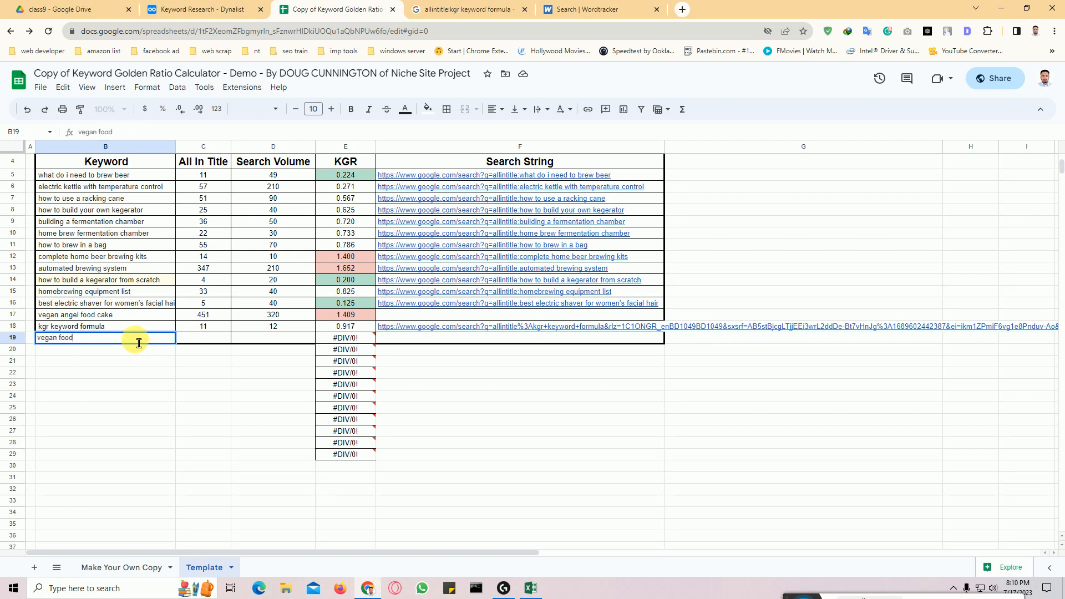
click(214, 341)
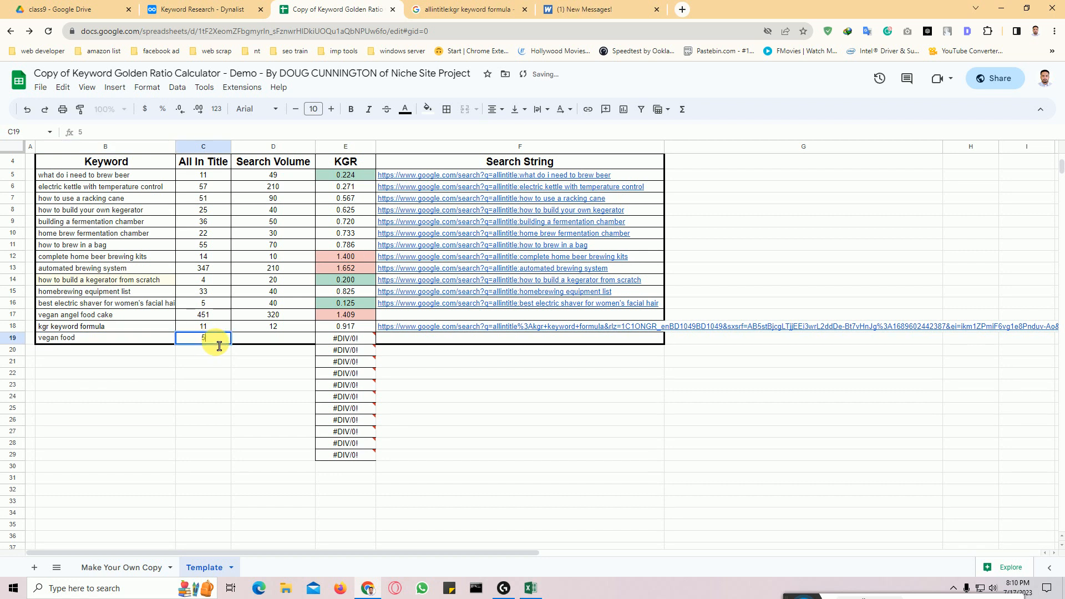
text(50)
click(41, 339)
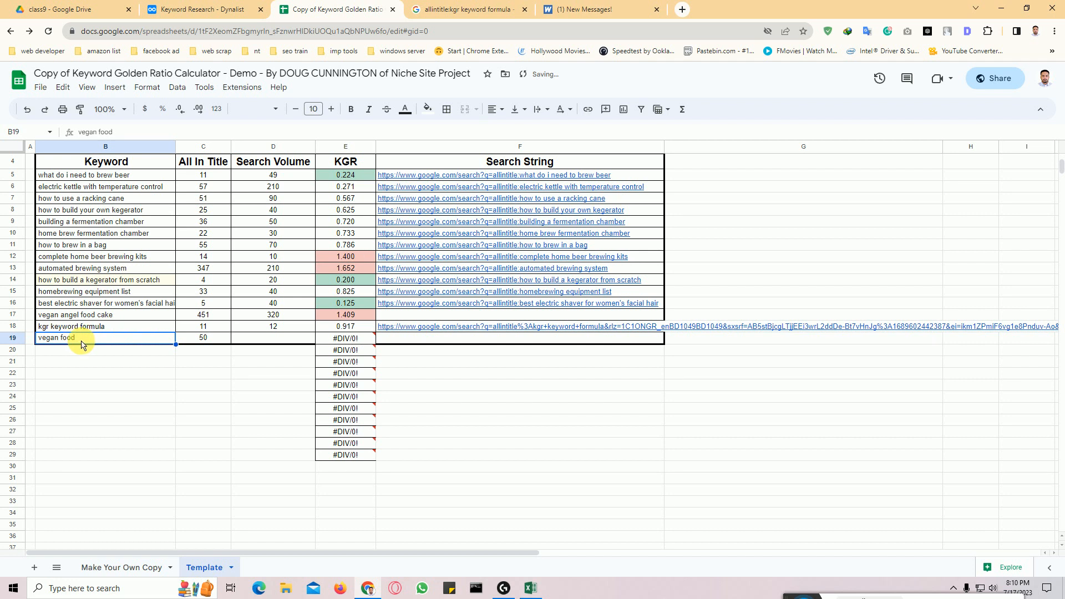
key(Delete)
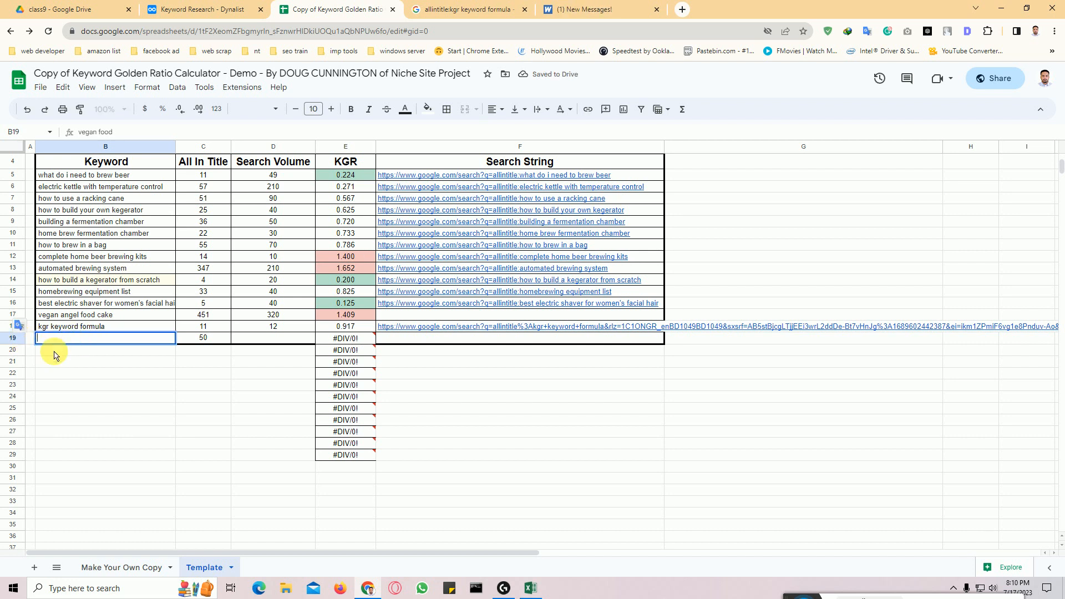
click(203, 338)
key(Delete)
click(205, 362)
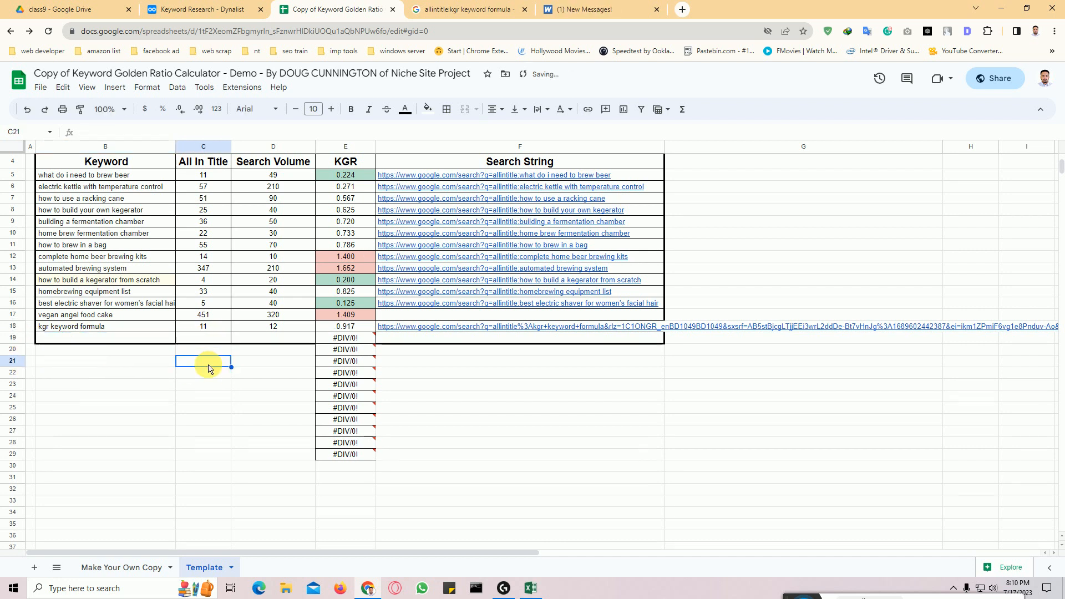
Switch to the Google results page and replace the query with the earlier search "allintitle:is thai food vegan"
click(452, 10)
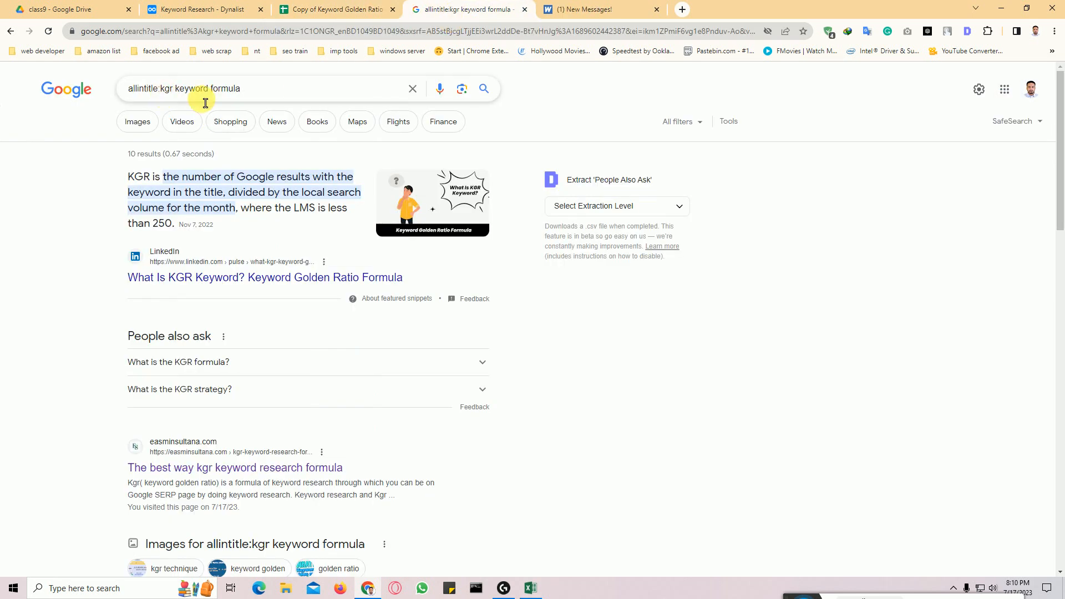
drag(252, 90, 80, 93)
key(BackSpace)
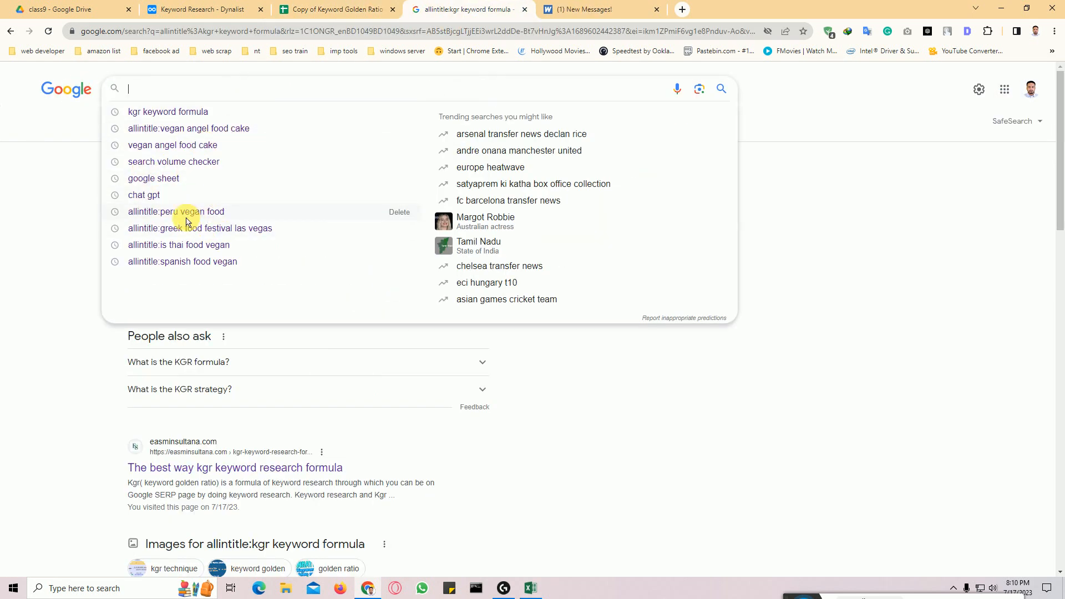
click(197, 246)
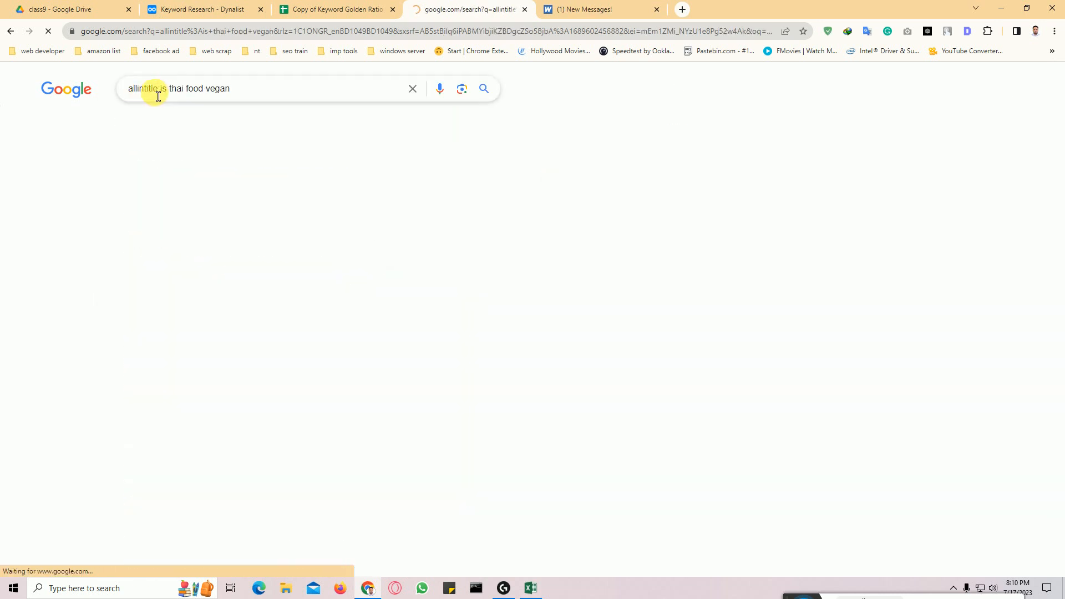
Remove the allintitle operator and search Google for plain "is thai food vegan"
click(161, 95)
key(shift+Home)
key(BackSpace)
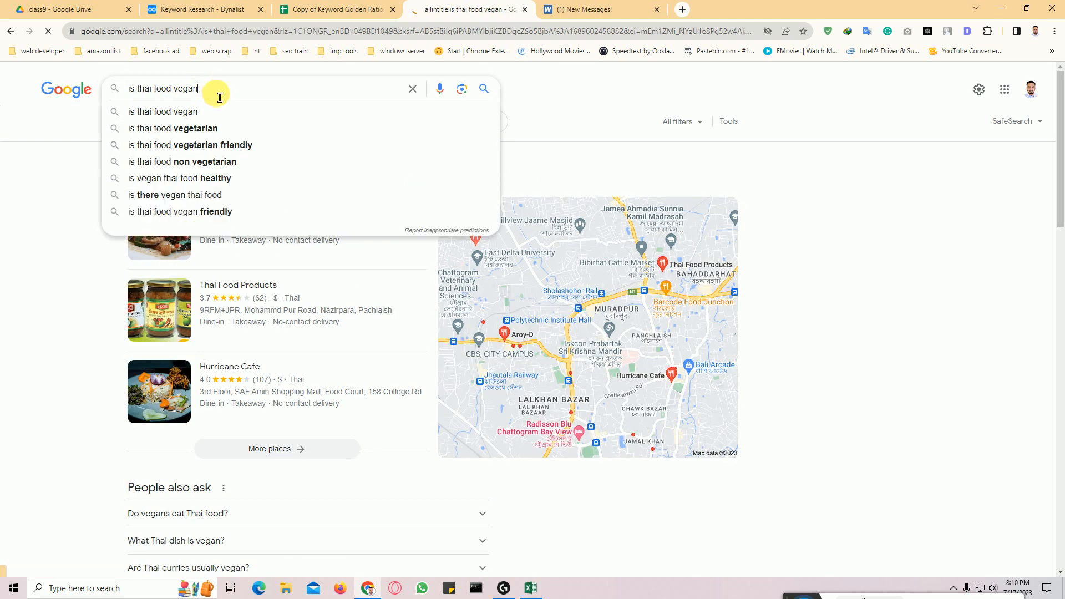
key(Return)
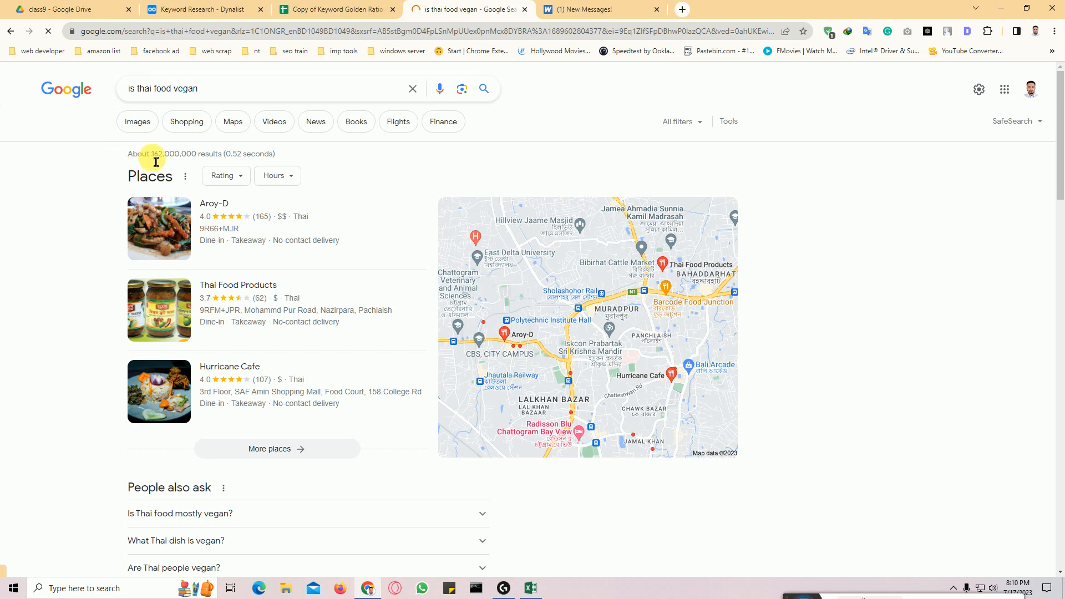
Restore the allintitle: prefix before "is thai food vegan", rerun the Google search and check the result count
click(148, 95)
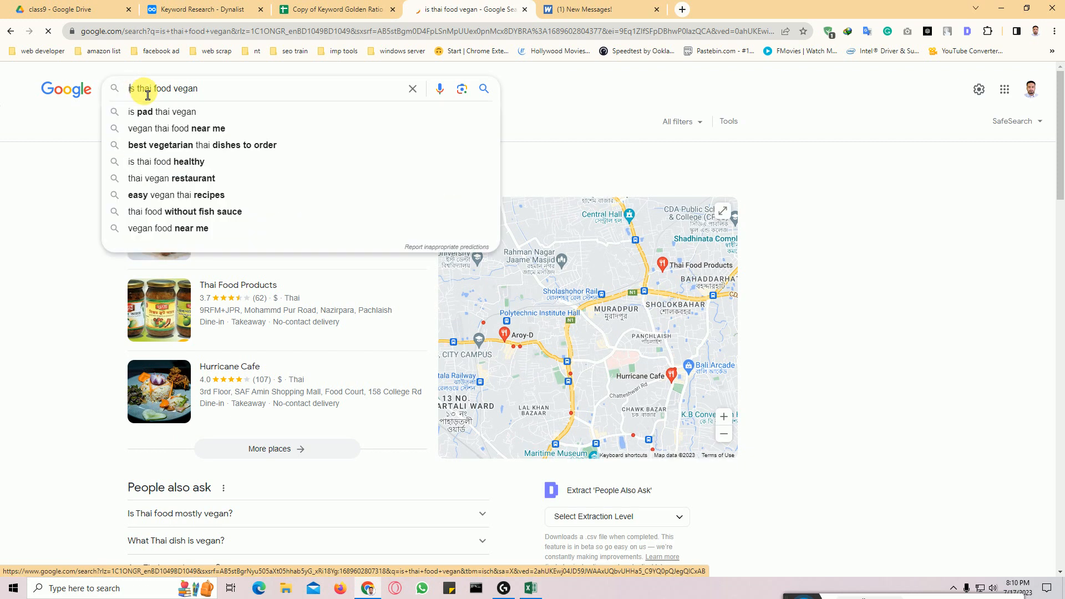
text(allint)
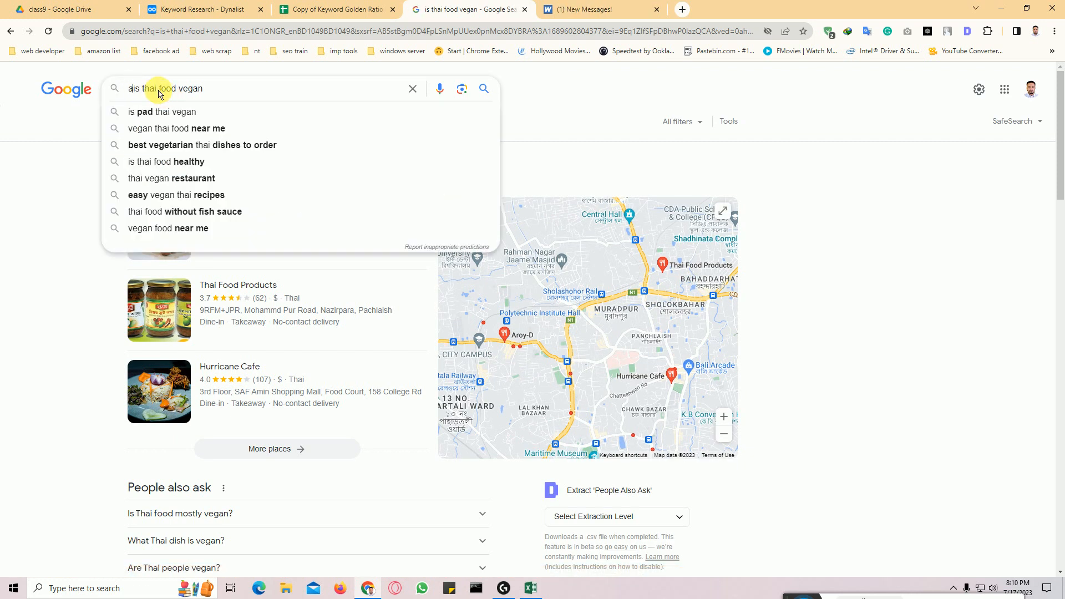
text(itle:)
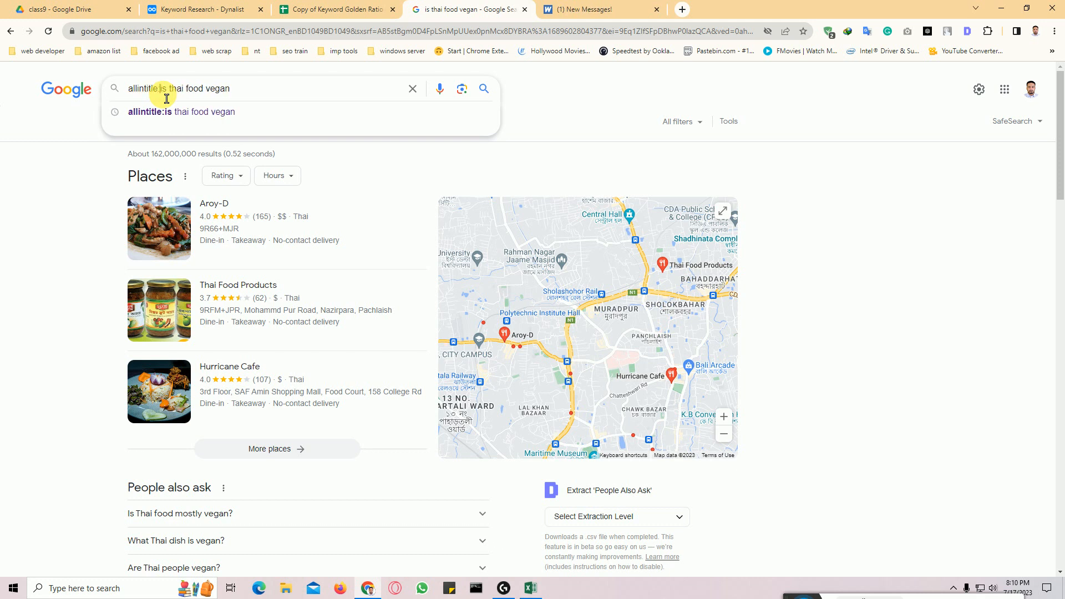
key(Return)
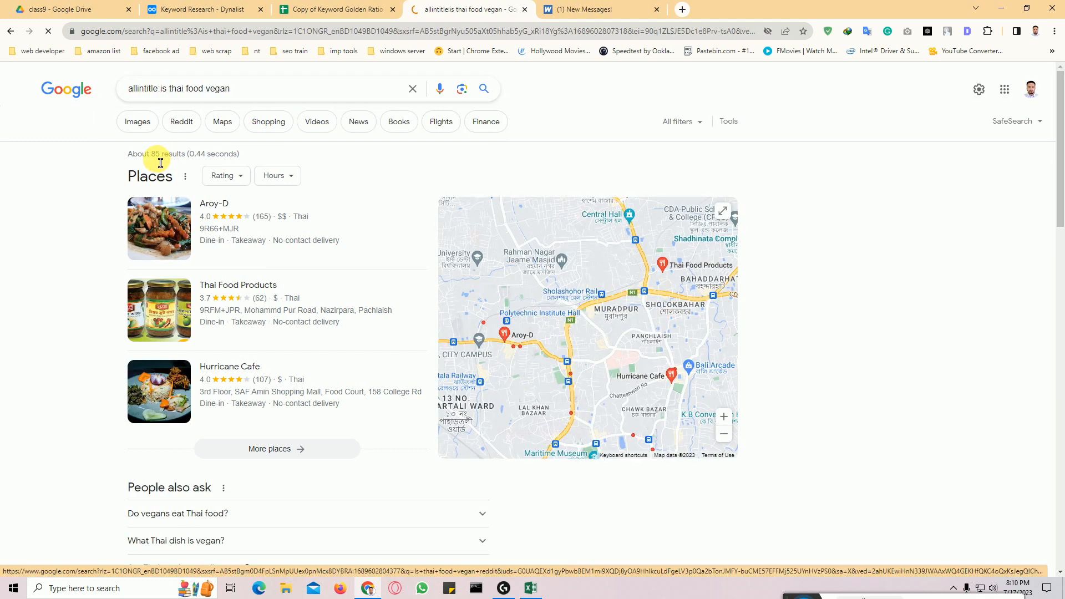
double_click(156, 154)
Copy the keyword "is thai food vegan" from the Google query into keyword cell B19 of the calculator sheet
drag(253, 94, 160, 89)
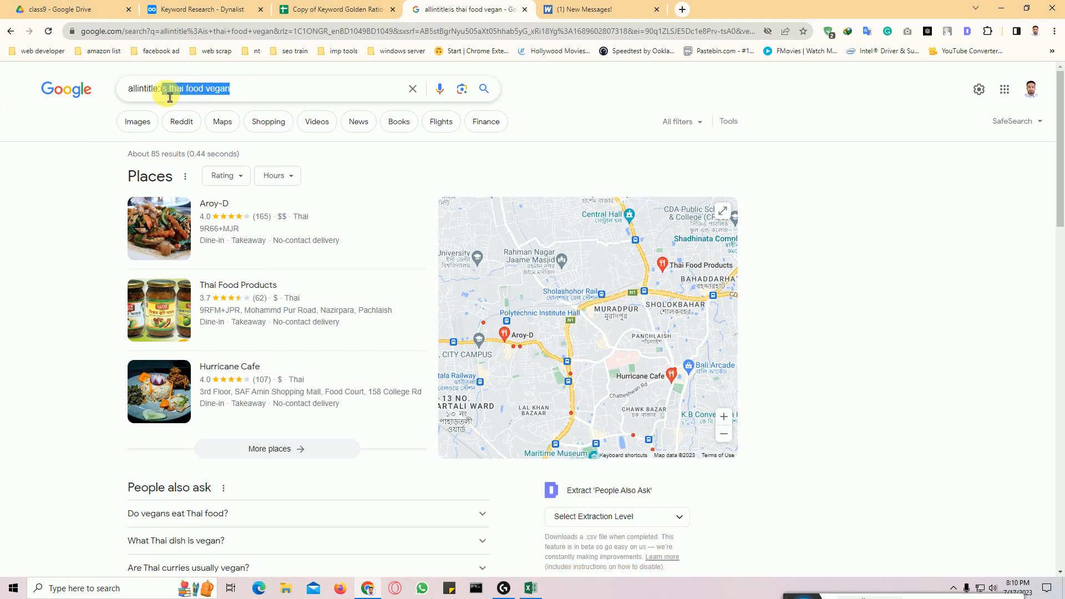
right_click(174, 91)
click(200, 146)
key(ctrl+shift+Tab)
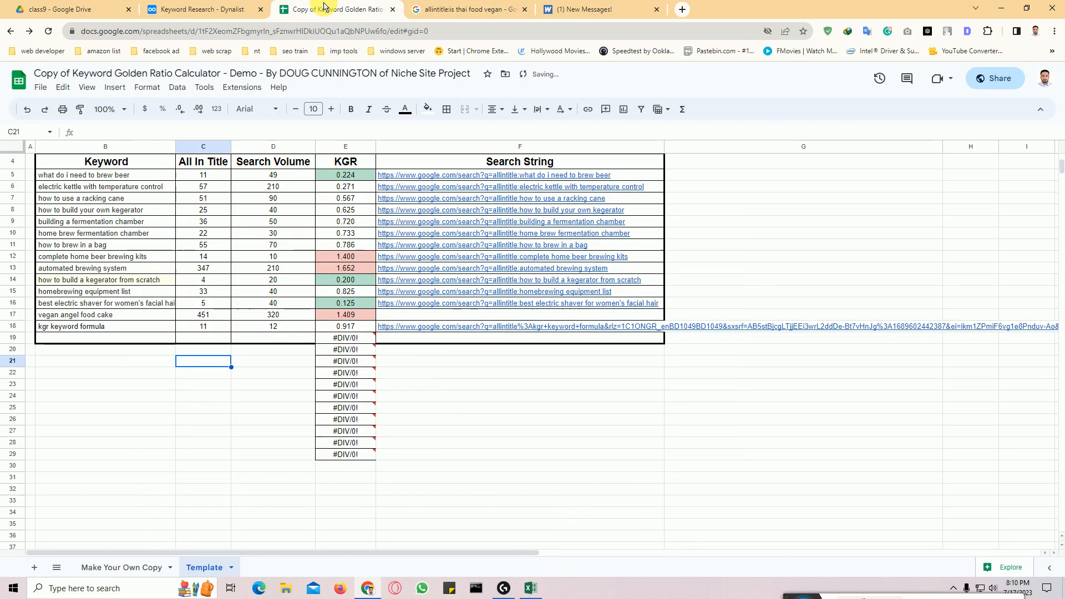
double_click(107, 337)
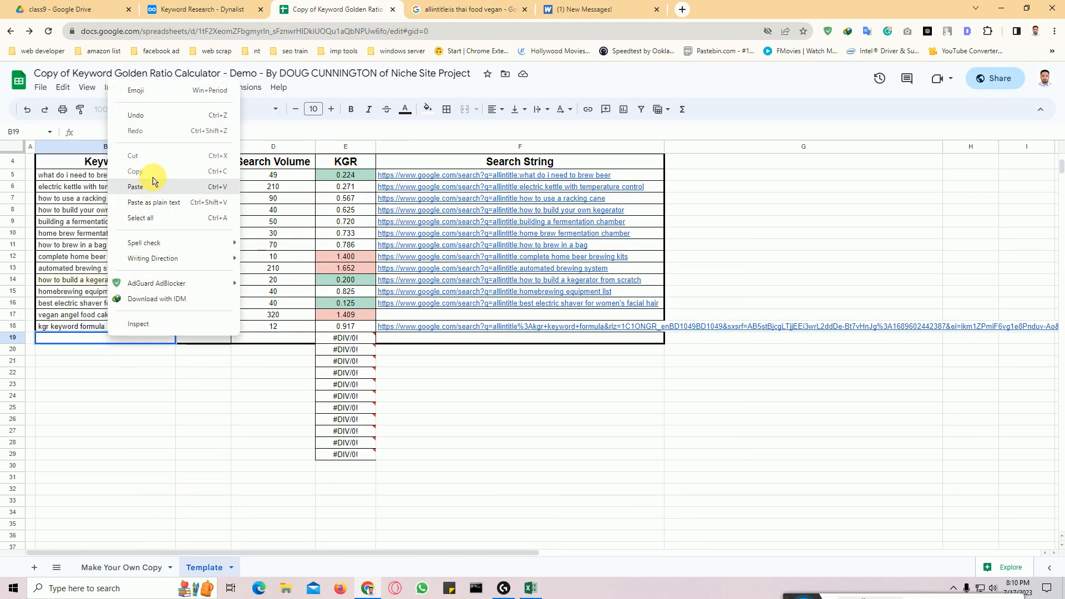
click(152, 197)
key(Return)
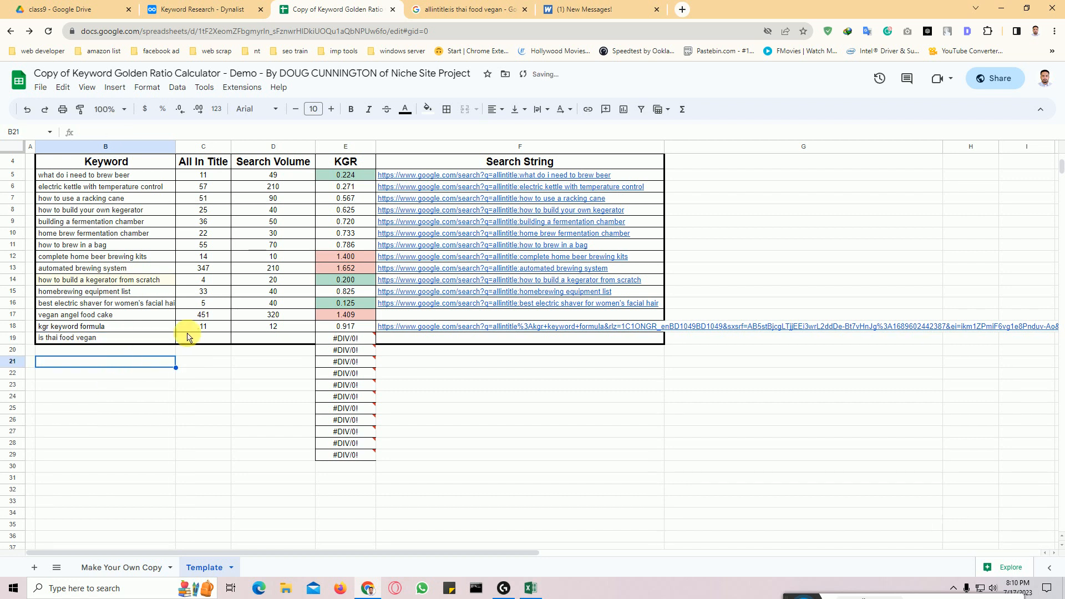
Look up the allintitle result count on Google and enter 85 in the All In Title cell C19
click(202, 338)
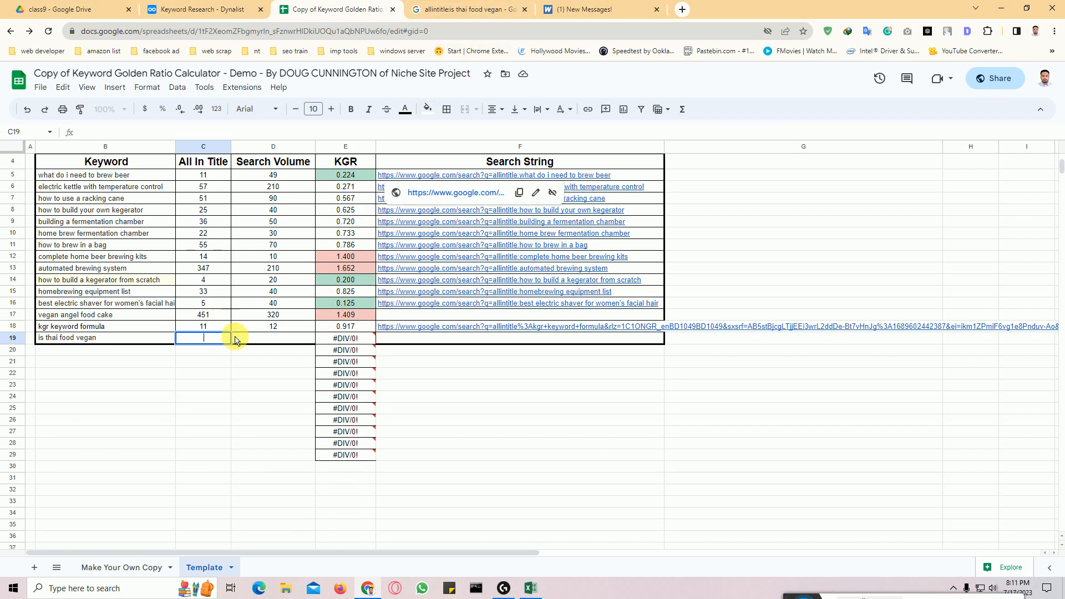
click(469, 10)
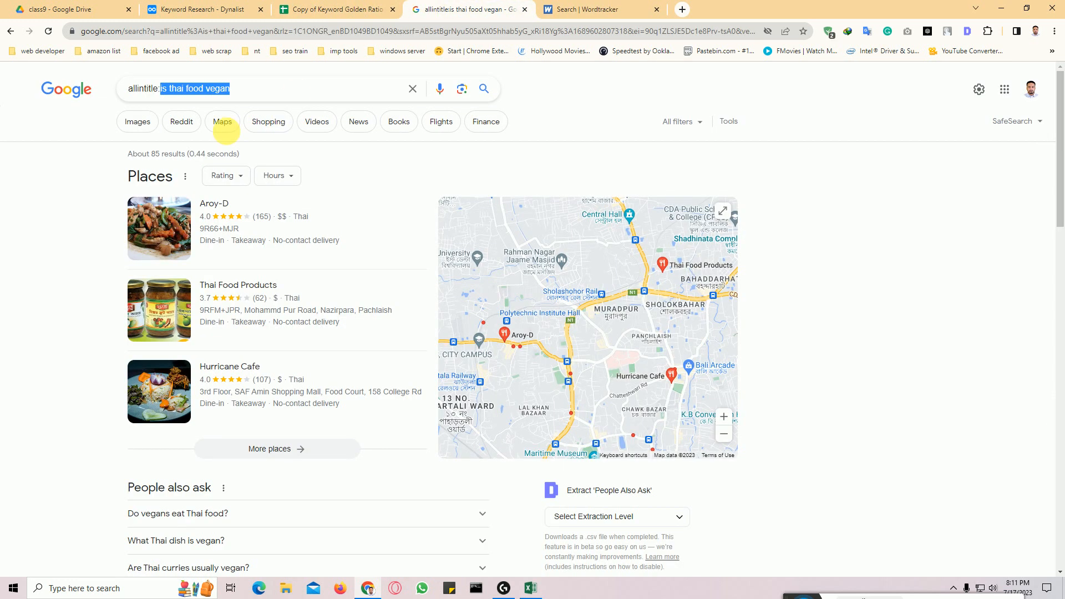
double_click(156, 155)
click(335, 10)
double_click(227, 336)
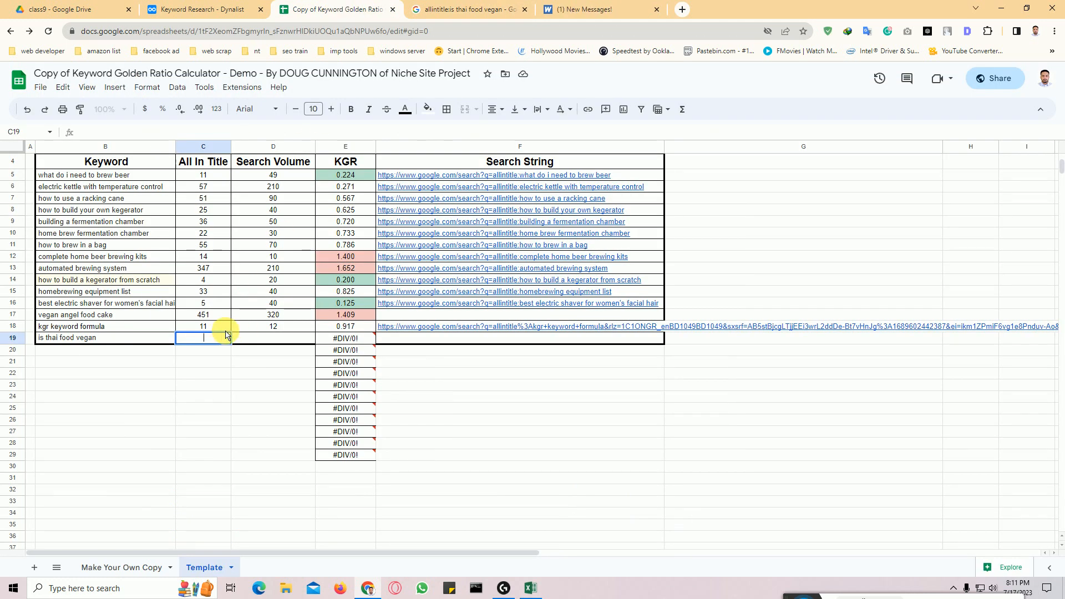
Copy "is thai food vegan" from the Google query and search for it in Wordtracker in place of "kgr keyword formula"
click(441, 9)
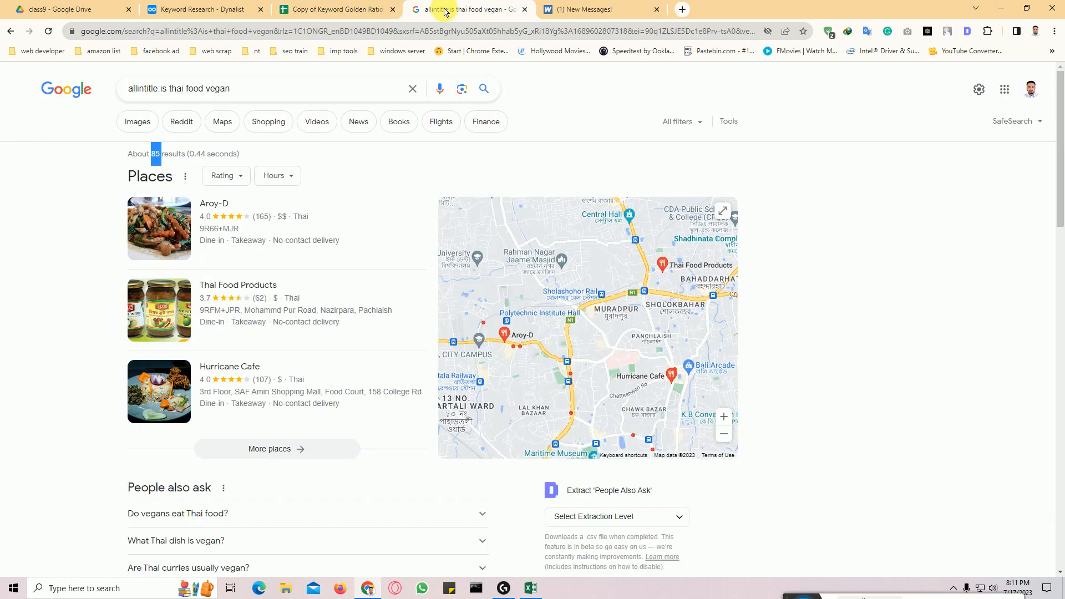
drag(233, 90, 161, 92)
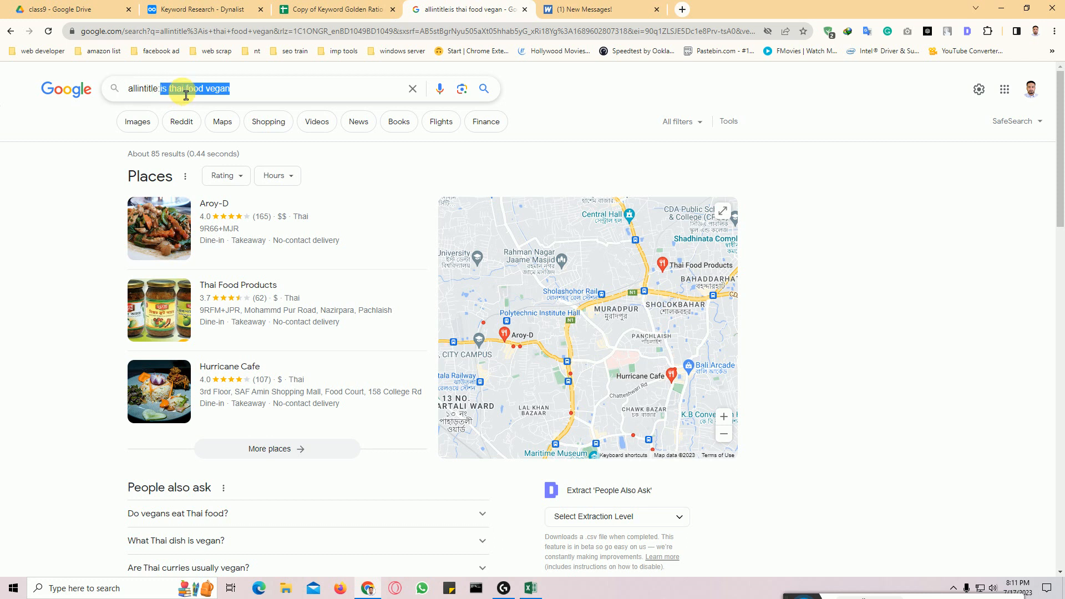
right_click(184, 91)
click(206, 139)
click(607, 9)
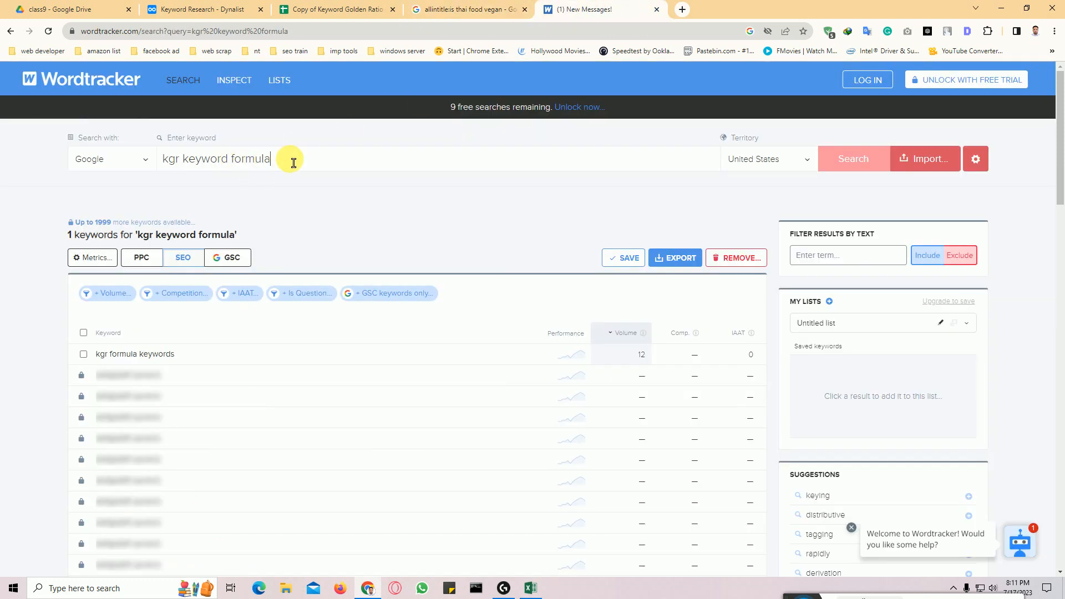
drag(290, 159, 211, 167)
right_click(214, 162)
click(223, 227)
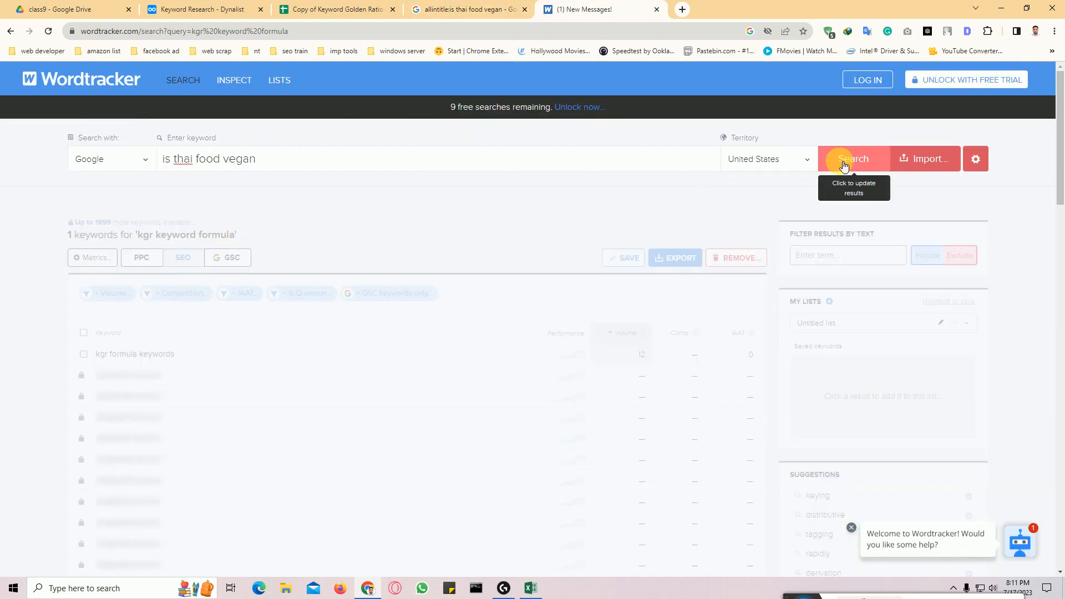
click(844, 159)
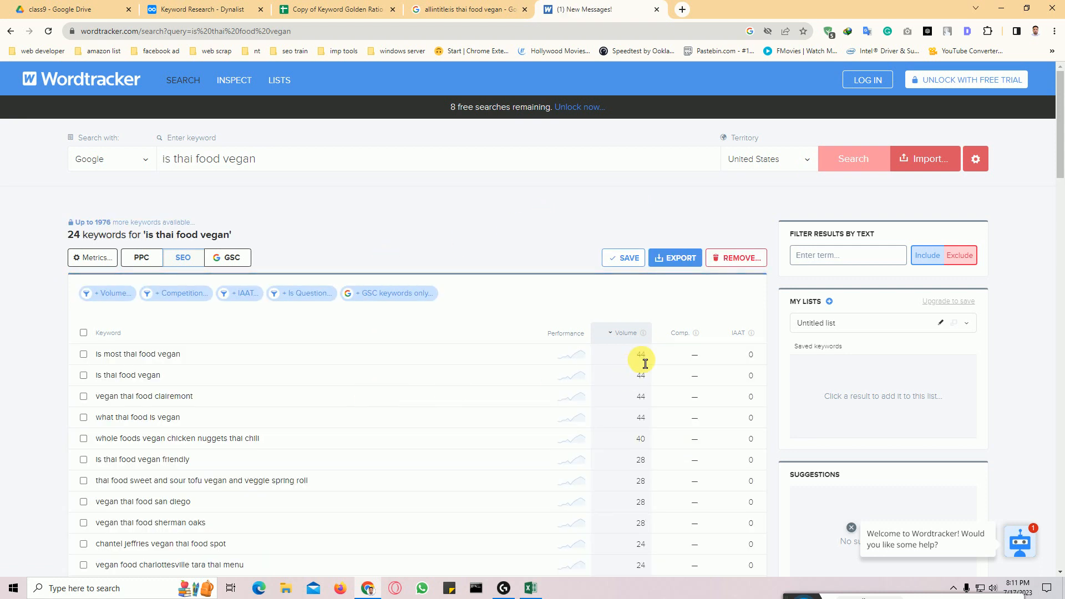
Take the volume from the first Wordtracker result and enter 44 in the Search Volume cell D19 of the sheet
double_click(643, 356)
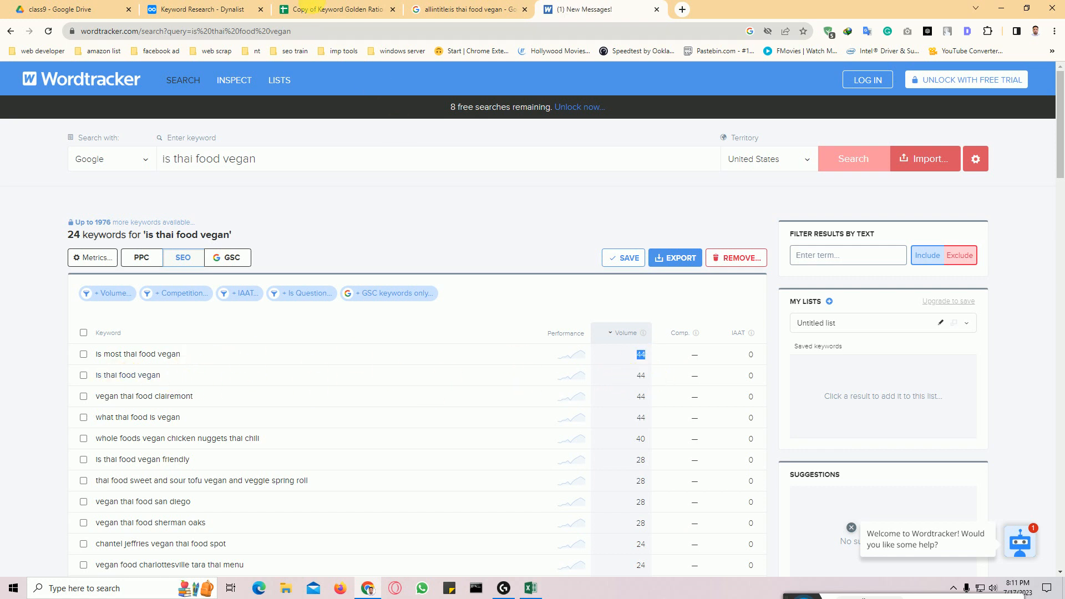
click(319, 9)
double_click(266, 340)
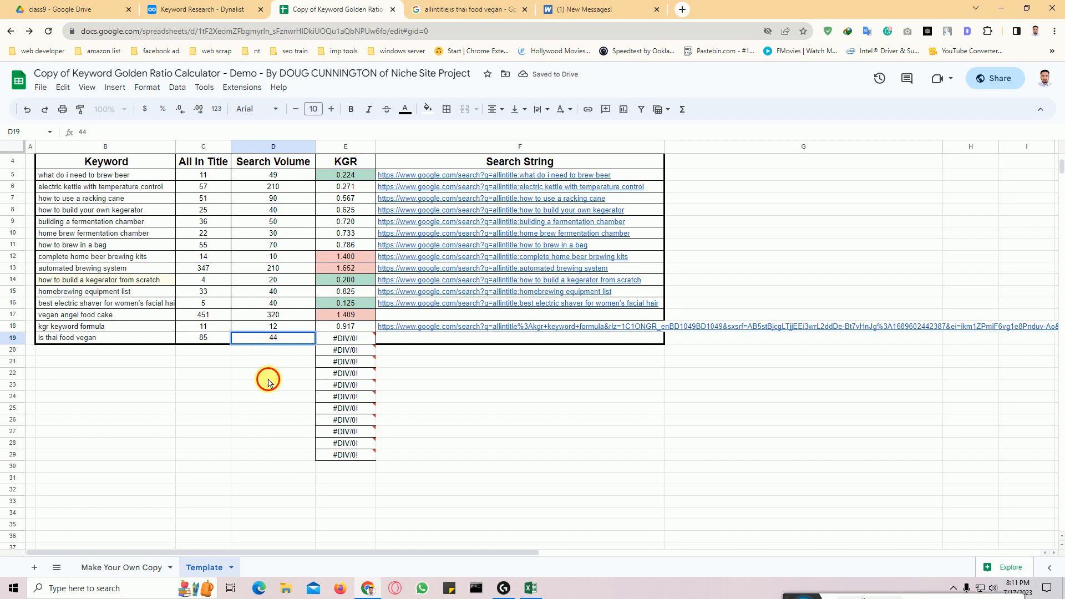
click(269, 373)
Review the KGR formula in E19 alongside the Search Volume entry in D19
click(356, 343)
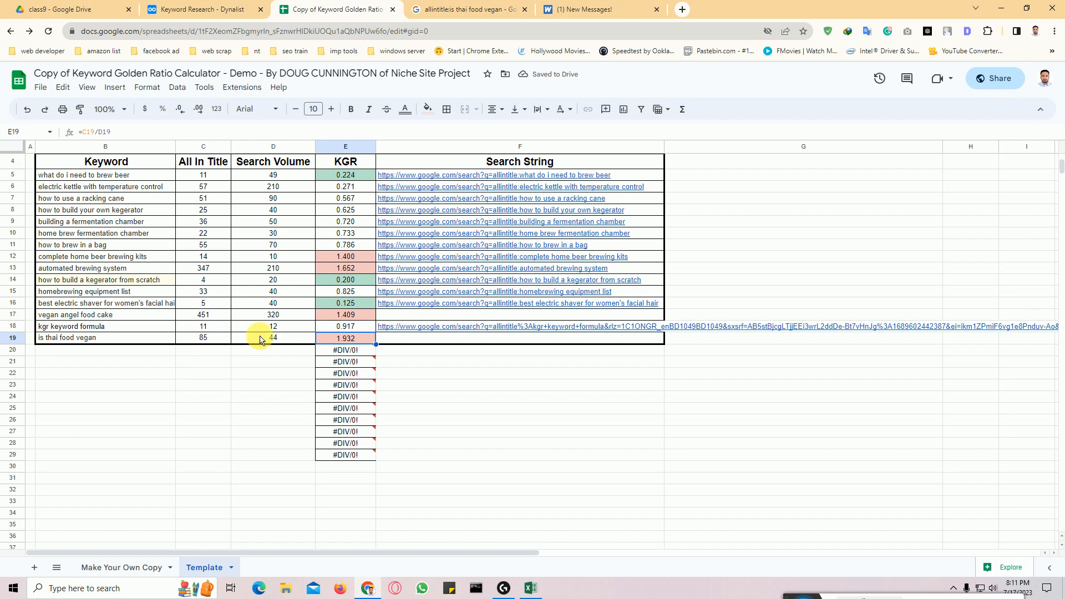
mouse_move(256, 339)
mouse_down()
mouse_move(76, 339)
mouse_move(269, 339)
mouse_up()
click(356, 340)
Examine the empty Search String cell F19 and the cell below it, along with the row's entries in C19:D19
click(419, 340)
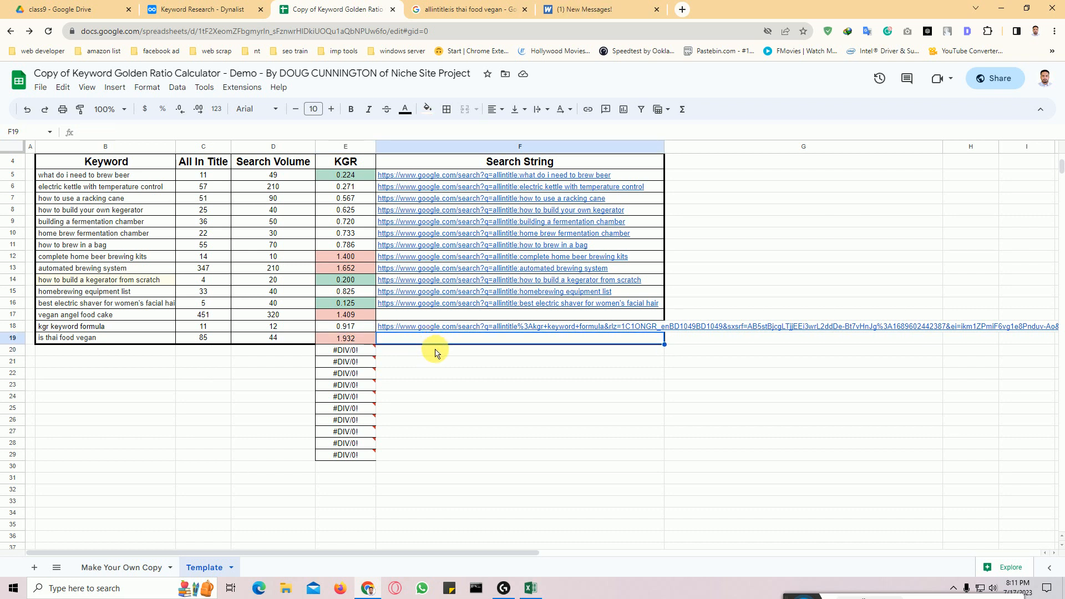
click(435, 350)
click(435, 338)
click(440, 351)
click(446, 339)
click(448, 351)
click(446, 339)
drag(200, 338, 288, 339)
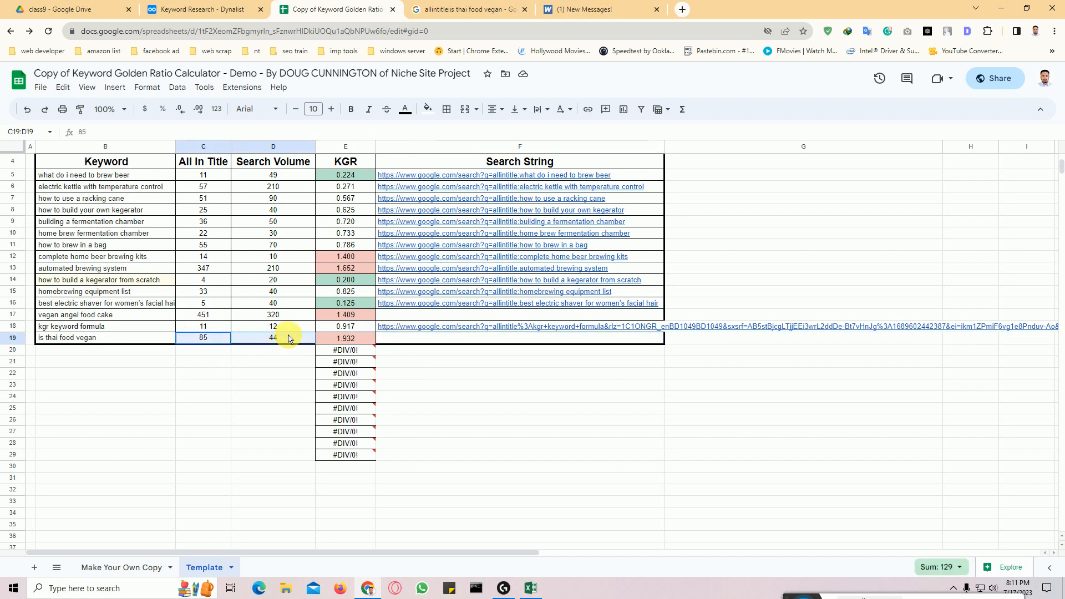
click(409, 338)
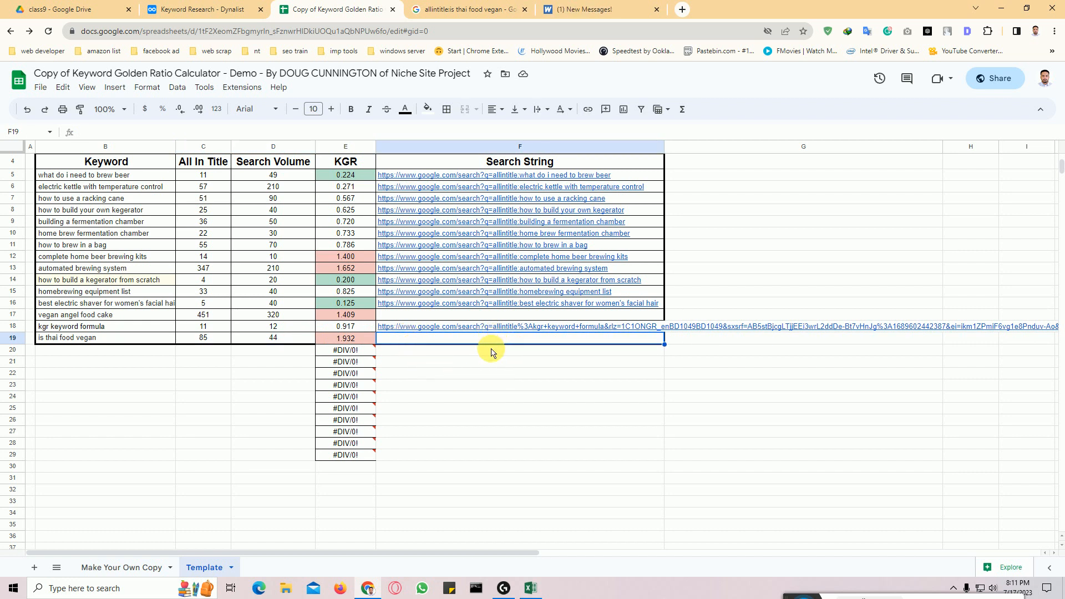
click(471, 351)
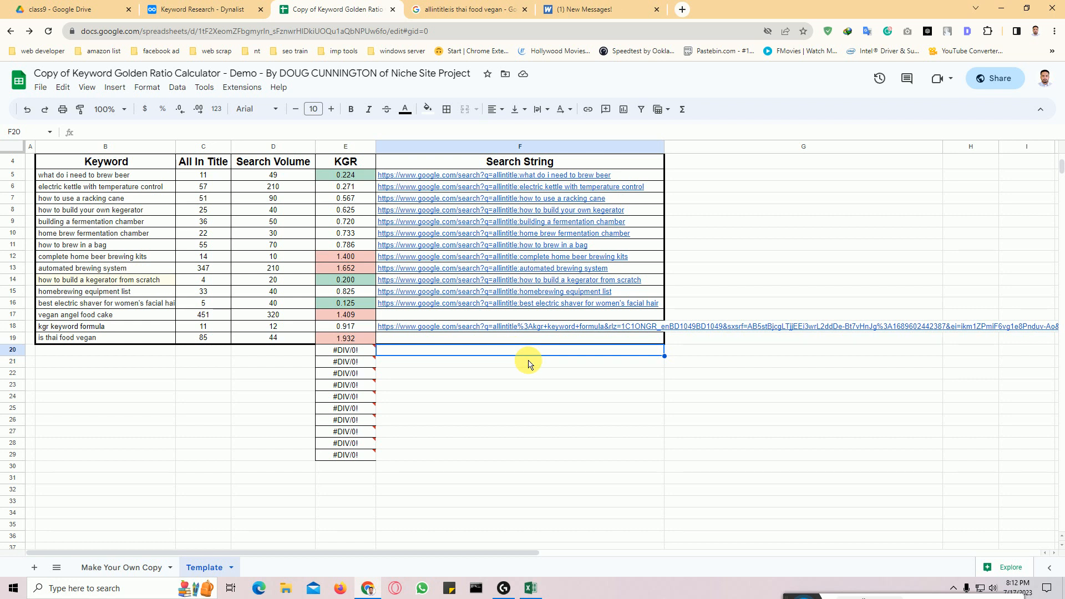
click(488, 341)
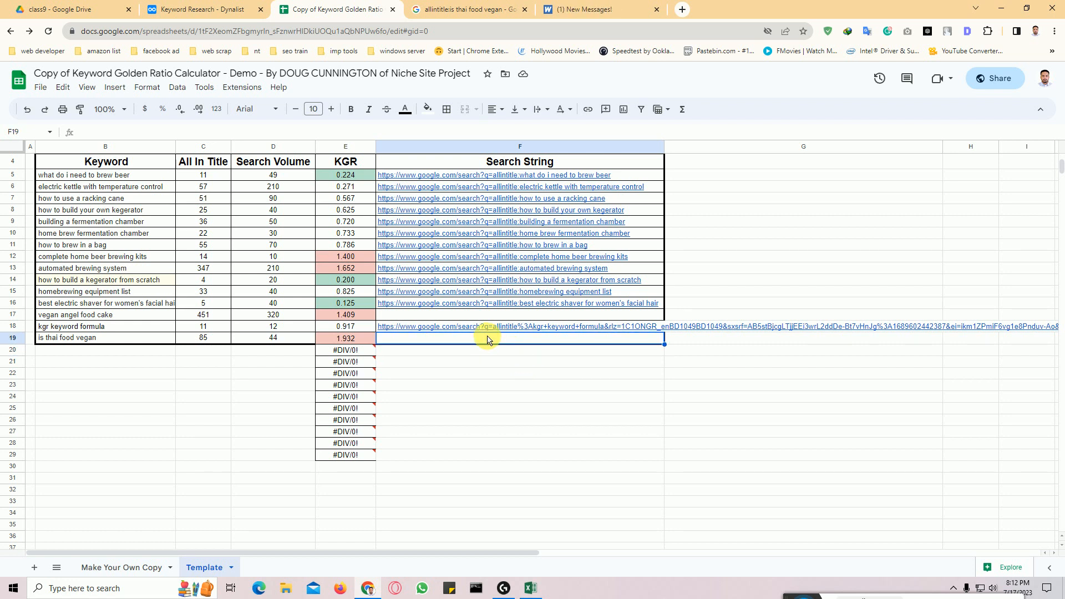